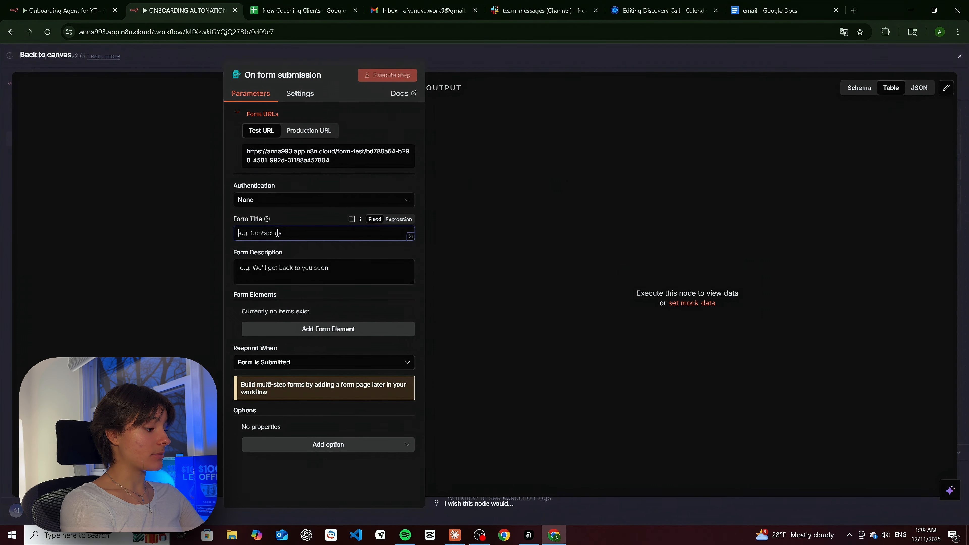
- Title the form 'Tell us about yourself', describe it 'Plkease fill in this information', and add an element
type("Tell us about yo")
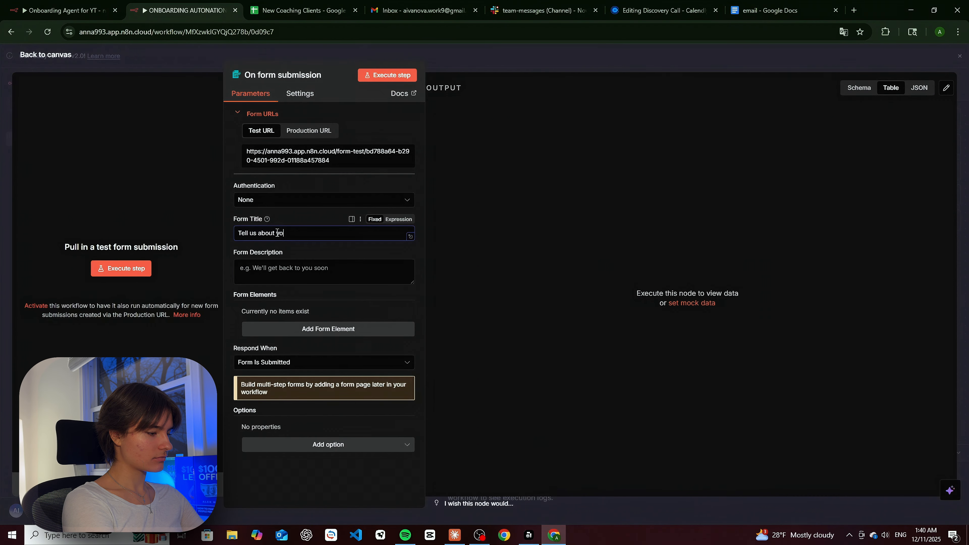
type("f")
left_click(338, 276)
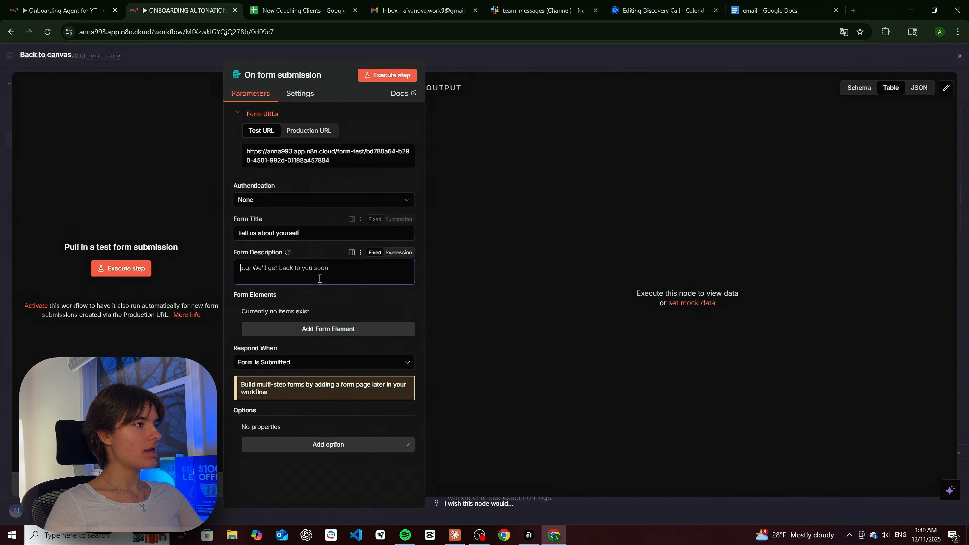
type("Plkease fill in this in")
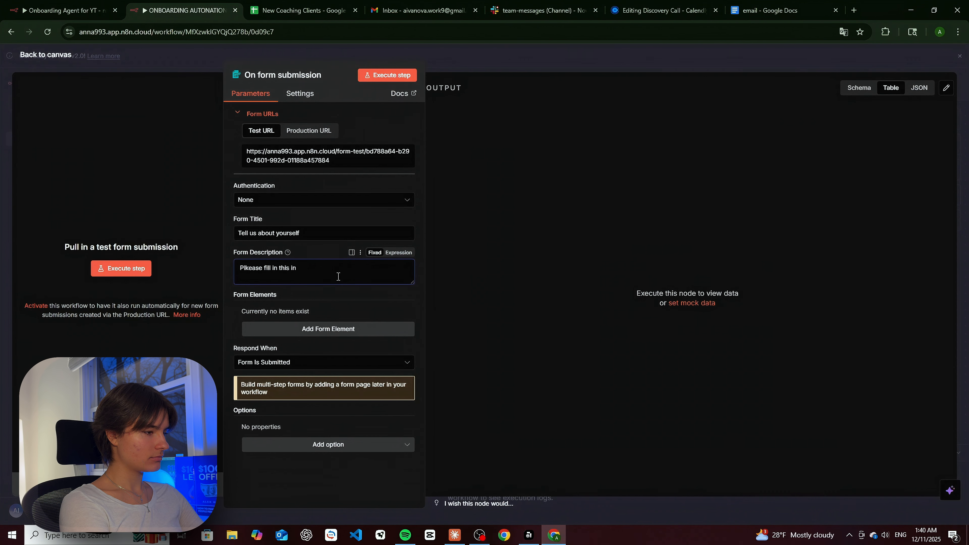
type("formation")
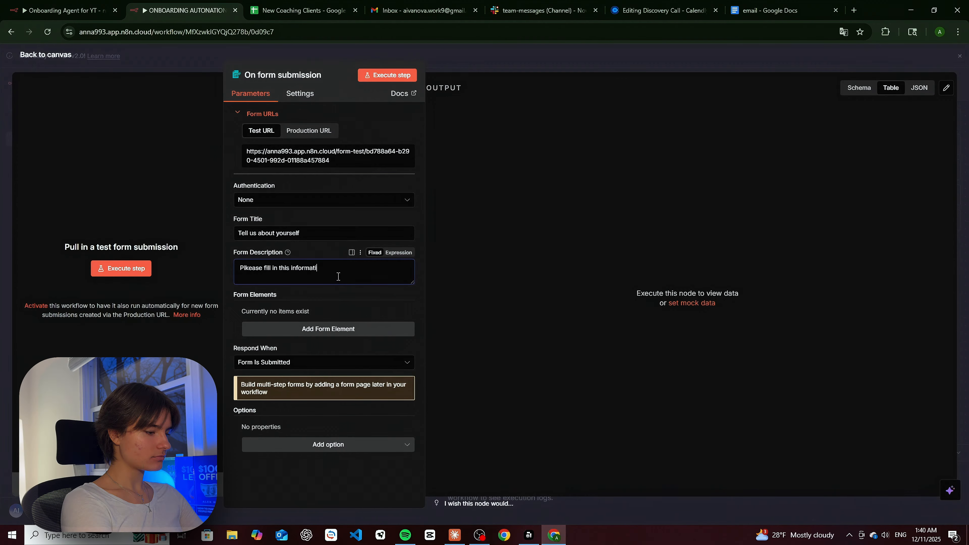
left_click(304, 329)
- Make the first field a required 'Name' field with placeholder 'Tim'
left_click(297, 231)
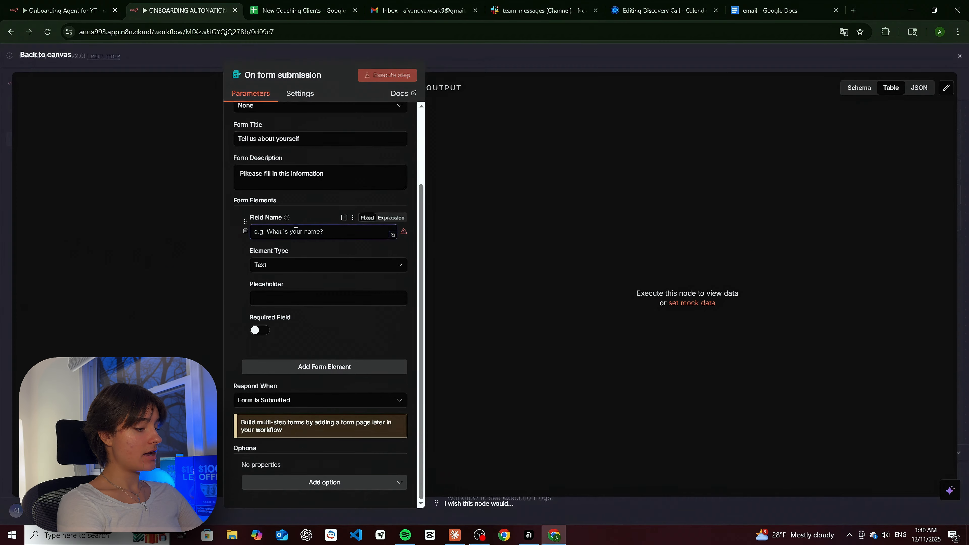
type("Name")
left_click(328, 285)
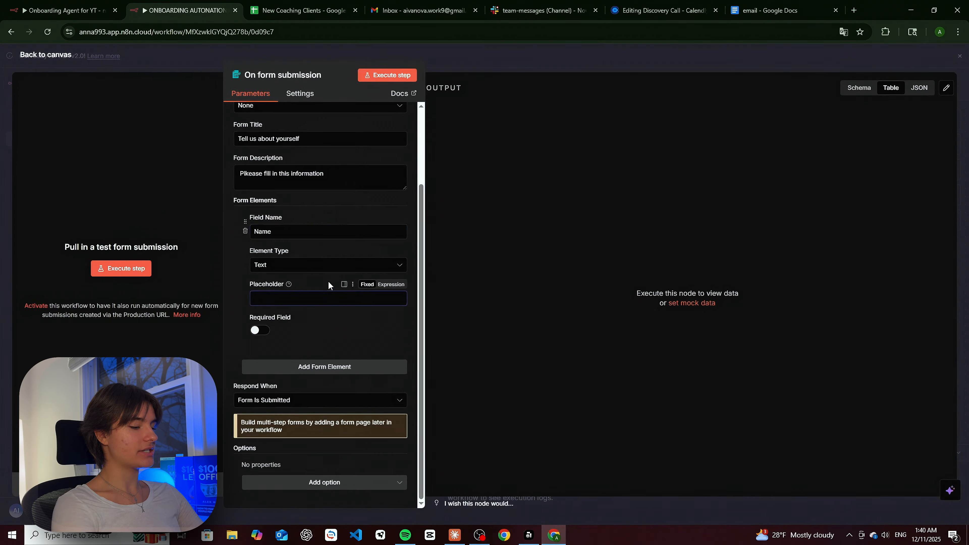
type("Tim")
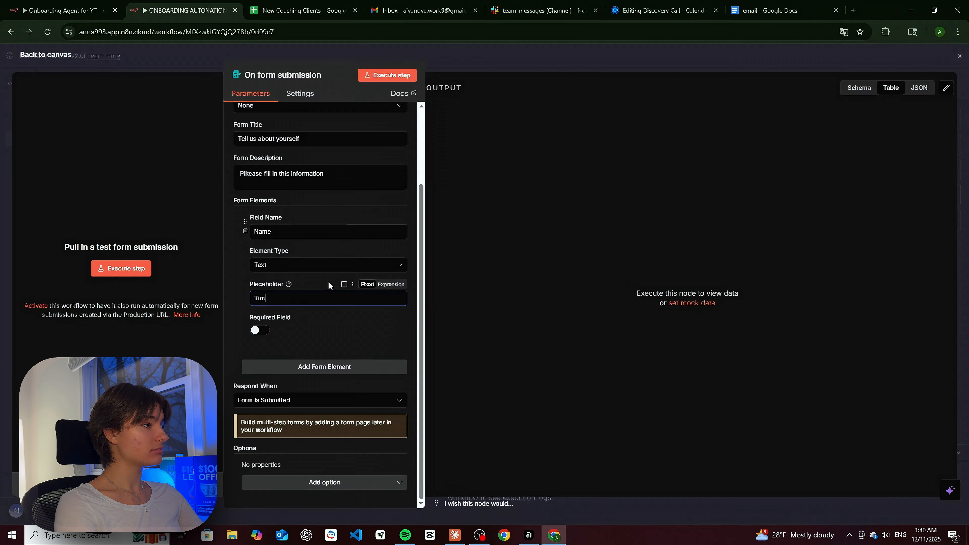
left_click(260, 331)
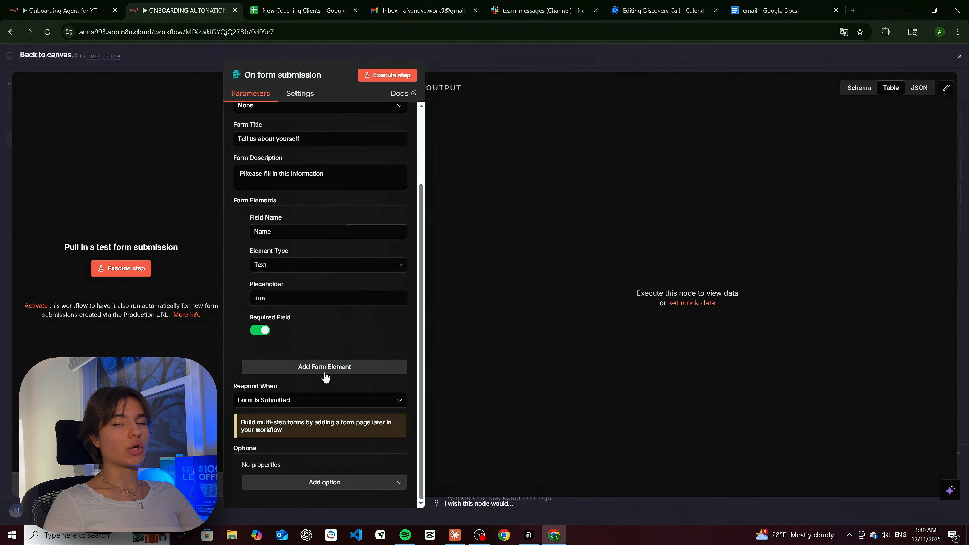
- Add a required 'Last Name' field with a sample placeholder
left_click(324, 367)
scroll(323, 262, "down", 4)
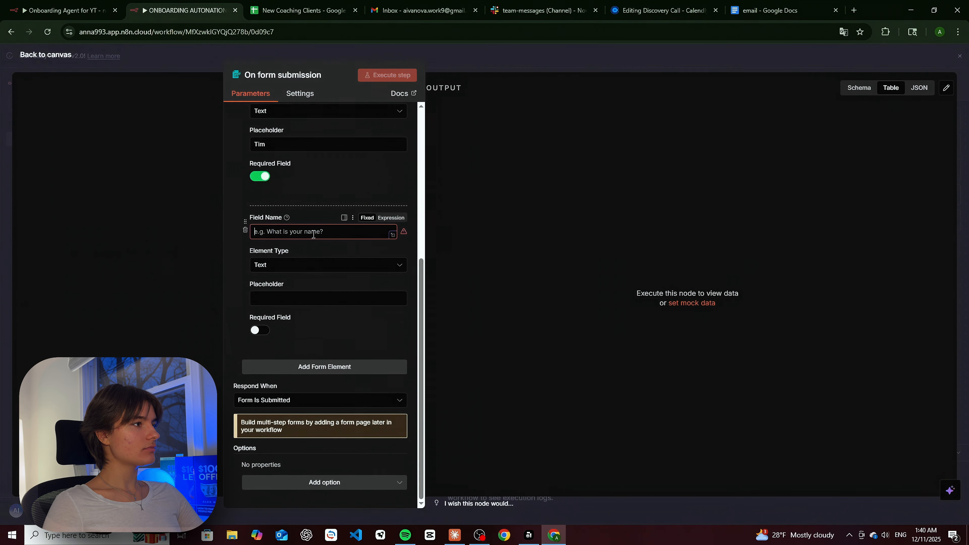
left_click(334, 235)
type("L")
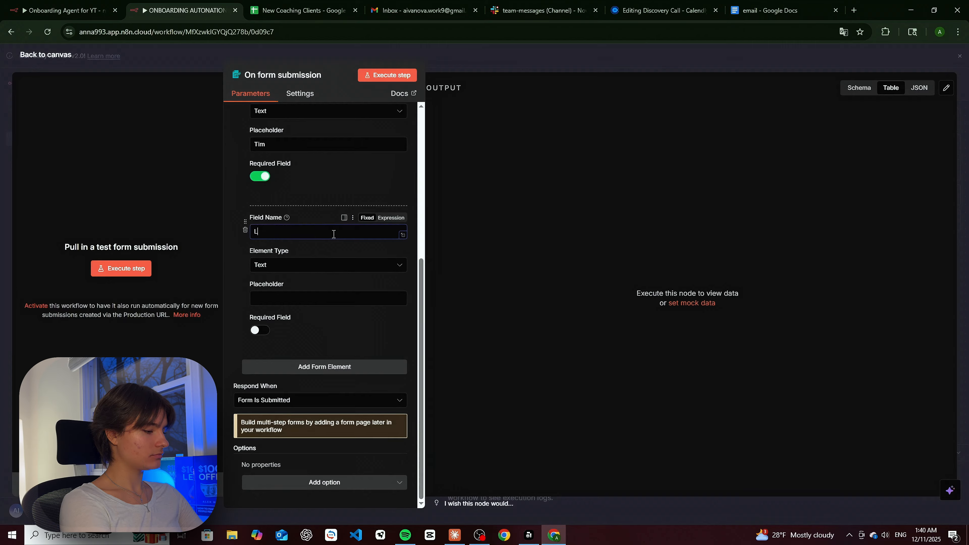
type("st Name")
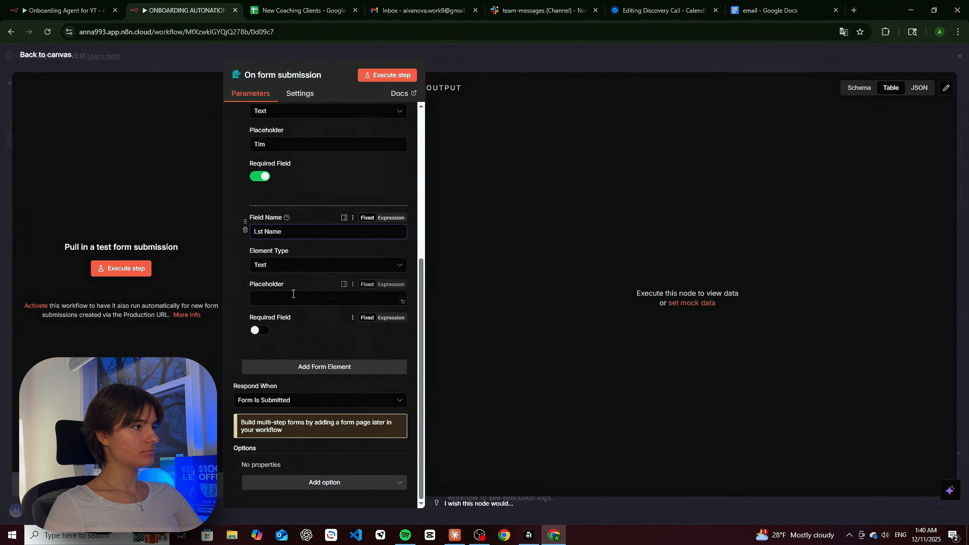
left_click(279, 289)
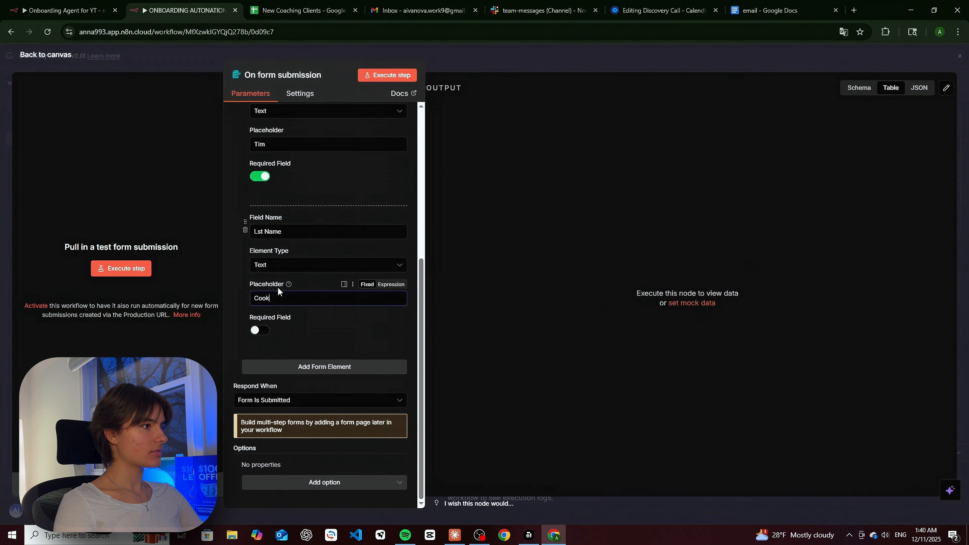
left_click(260, 330)
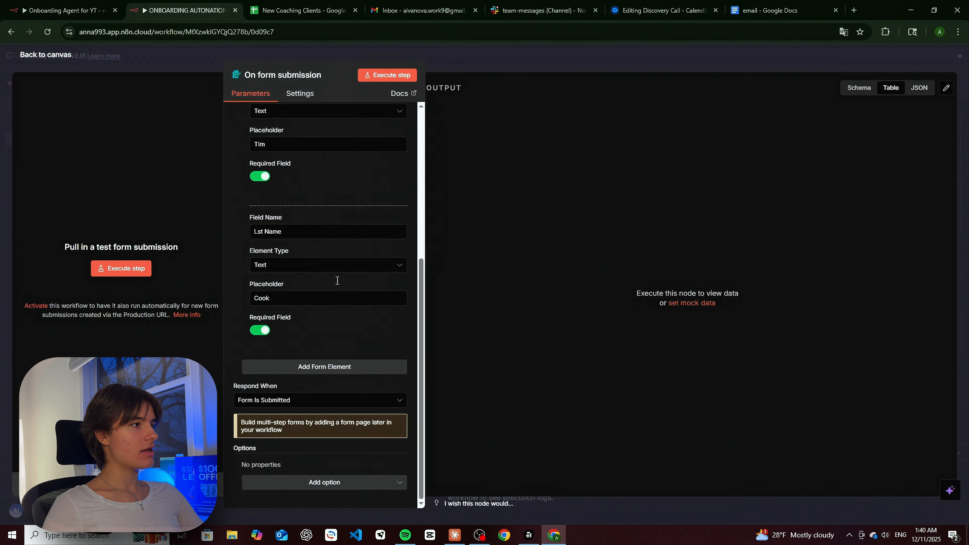
- Add a required 'Email' field with a sample email placeholder
left_click(325, 366)
scroll(329, 329, "down", 3)
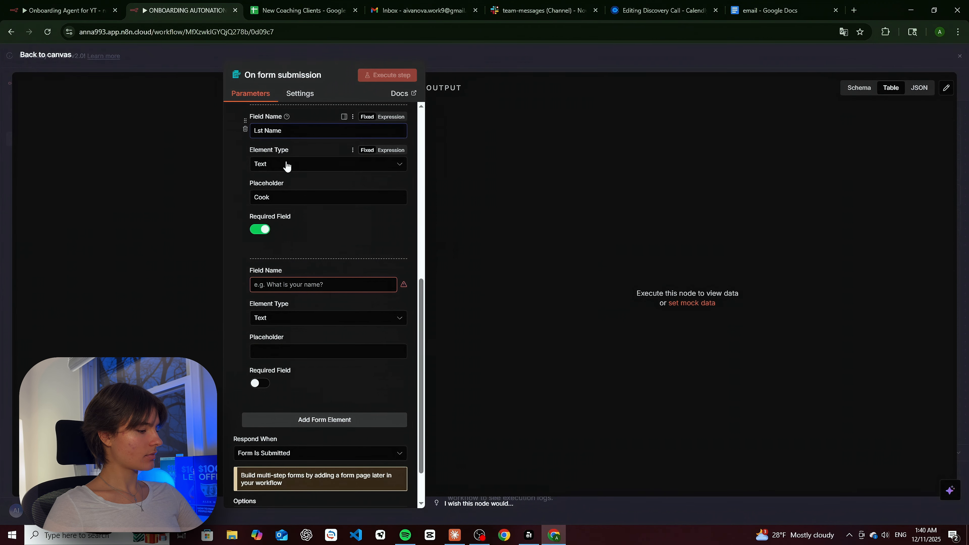
type("a")
left_click(266, 285)
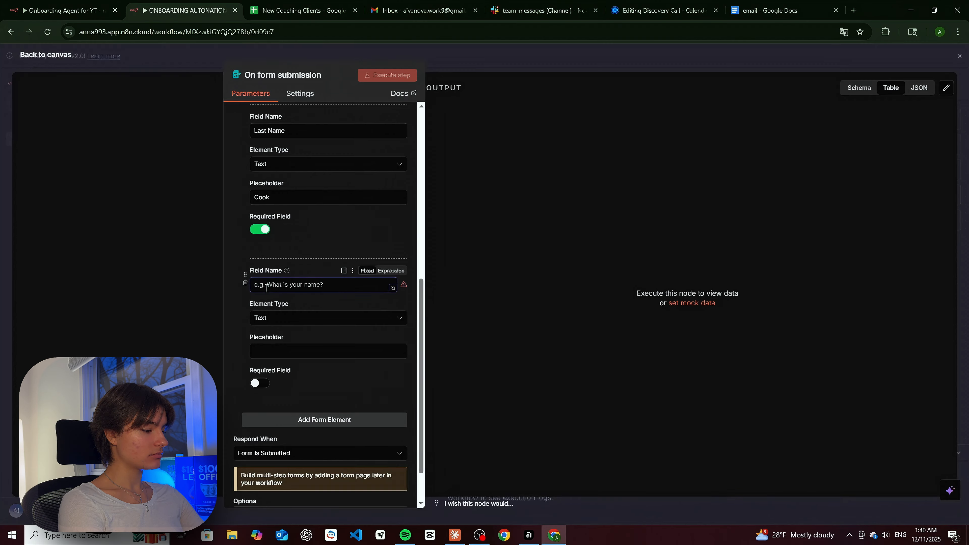
type("Email")
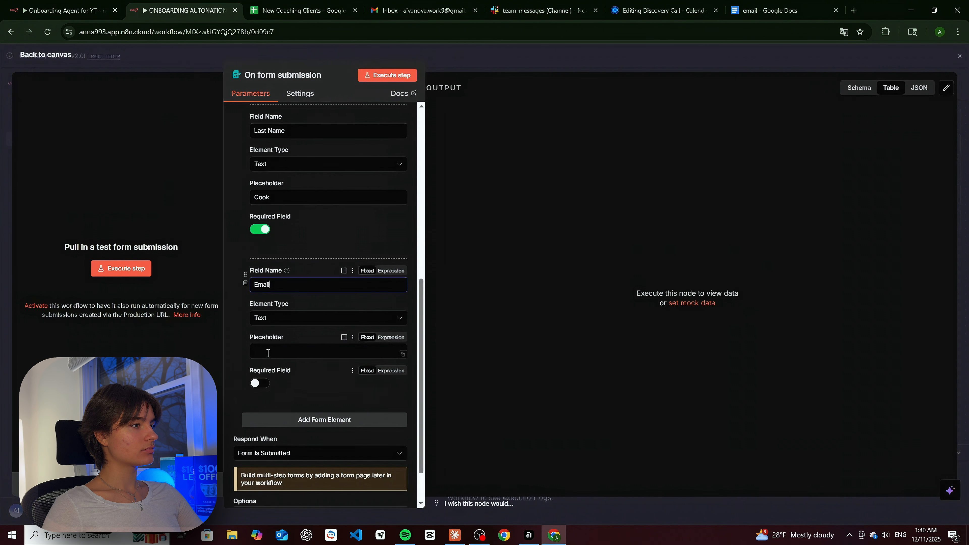
left_click(259, 383)
left_click(272, 347)
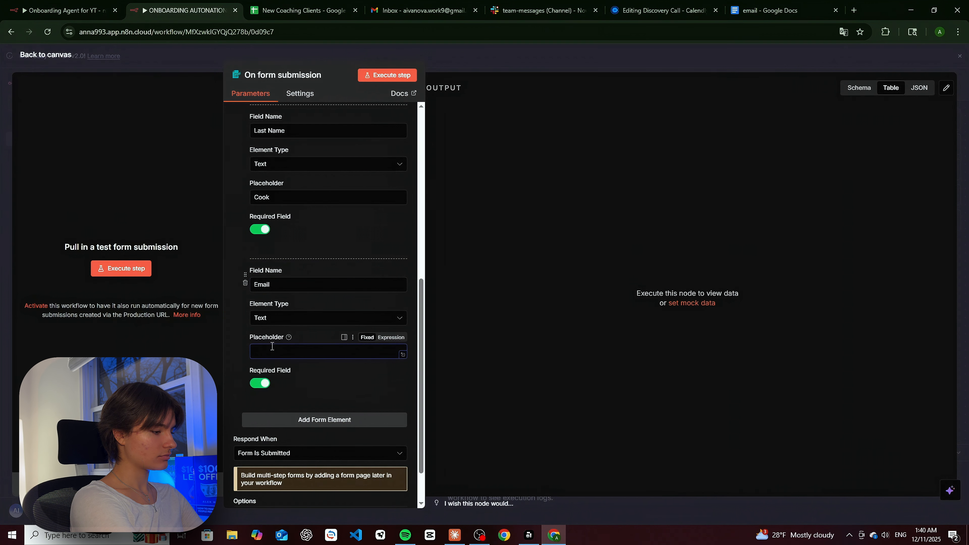
type("@gmail.com")
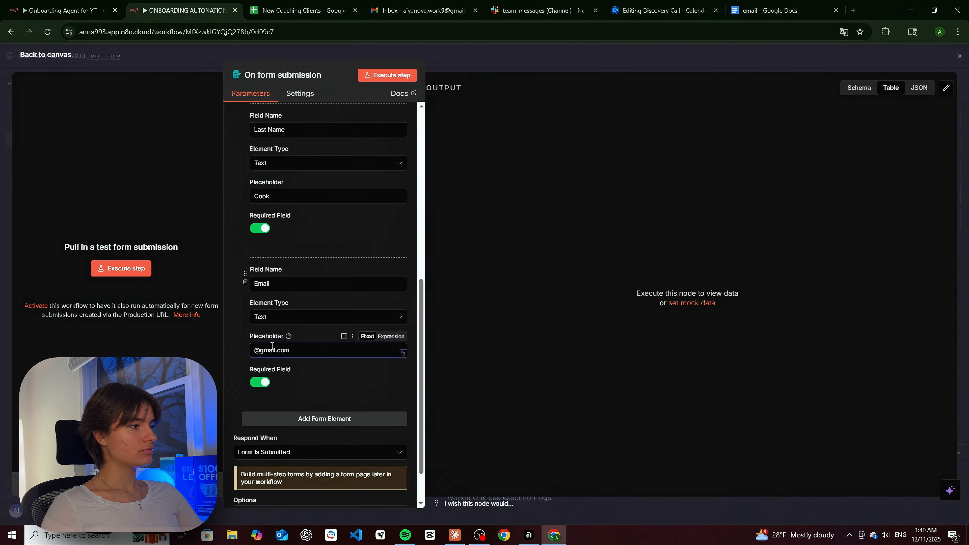
scroll(338, 382, "down", 2)
- Add a required 'Company Industry' field with a sample industry placeholder, plus one more element
left_click(338, 368)
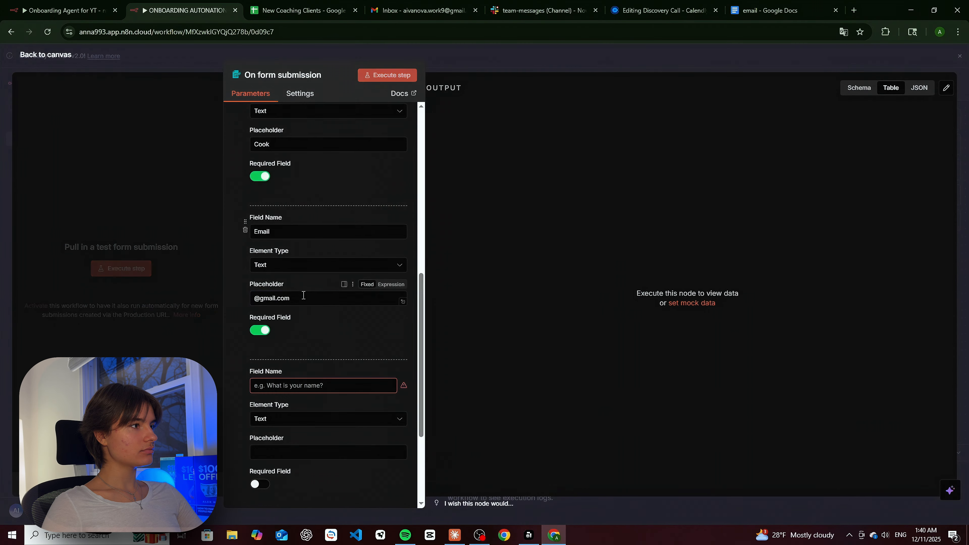
scroll(288, 254, "down", 4)
left_click(305, 232)
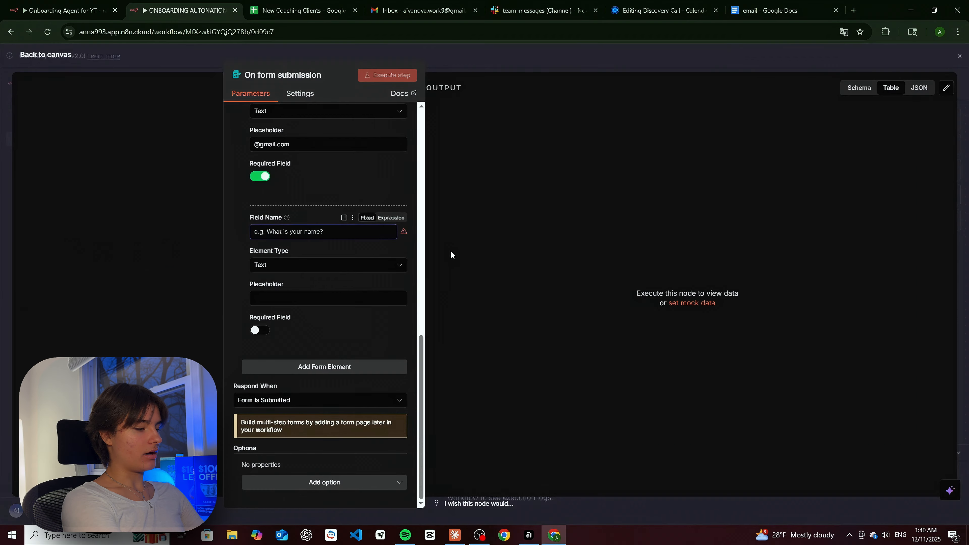
type("C")
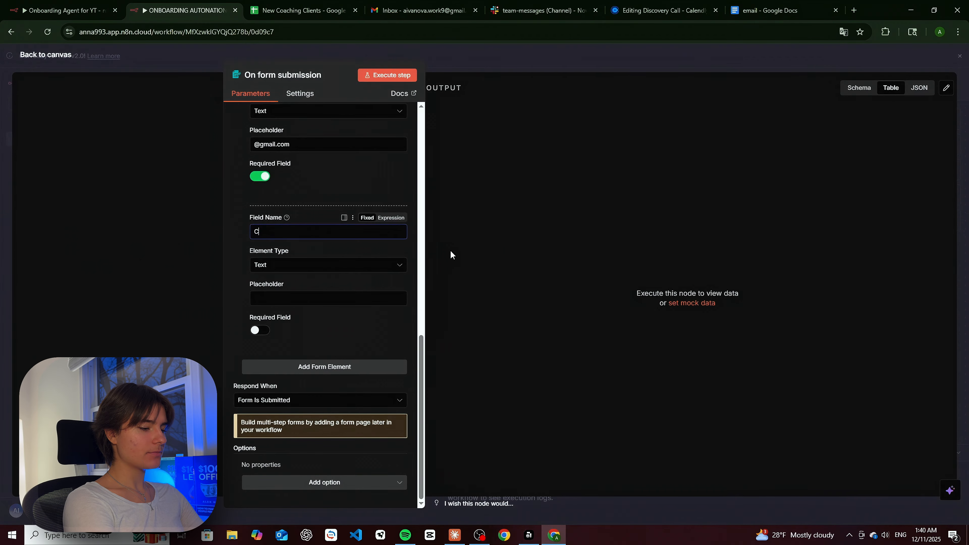
type("ompany Industry")
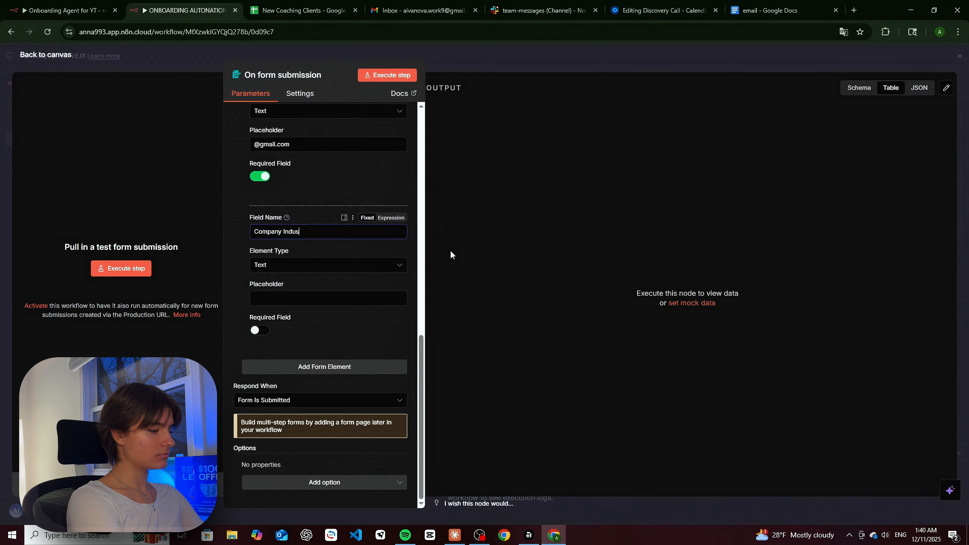
left_click(312, 297)
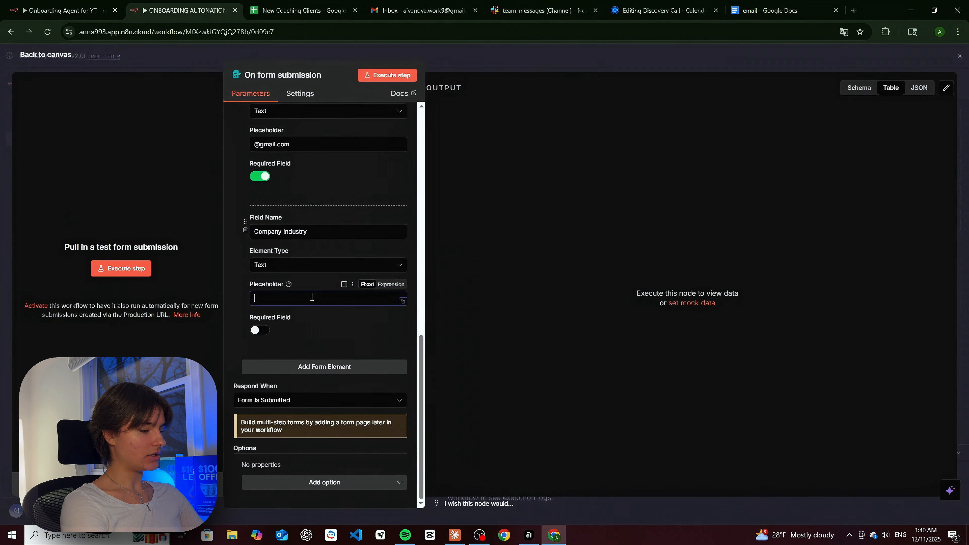
type("Finance")
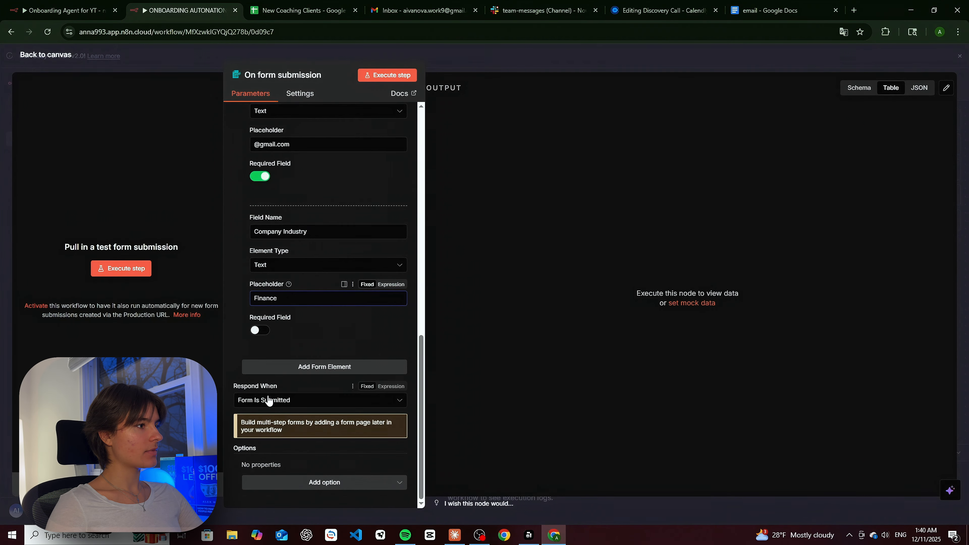
left_click(260, 331)
left_click(284, 368)
- Name the fifth field with the coaching-sessions expectations question and make it required
scroll(337, 333, "down", 3)
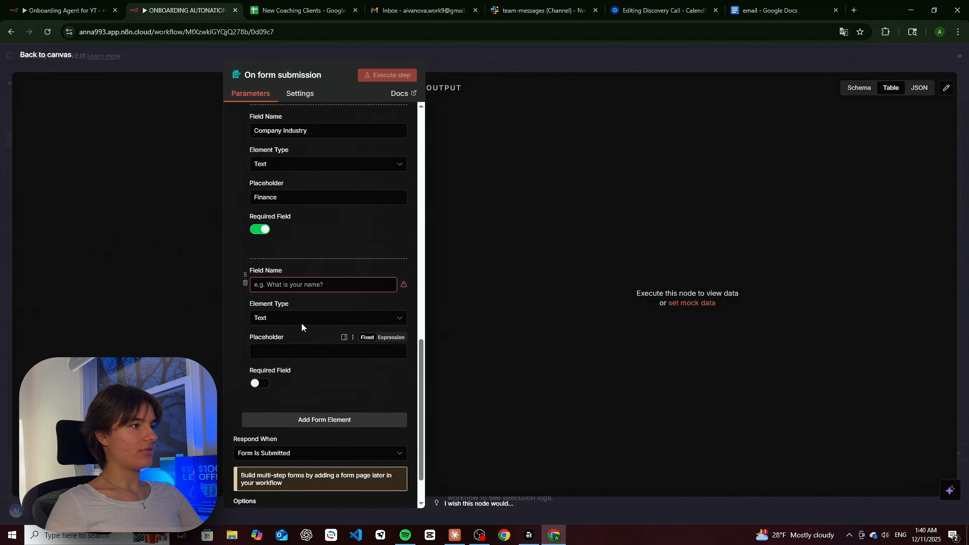
left_click(304, 285)
type("What")
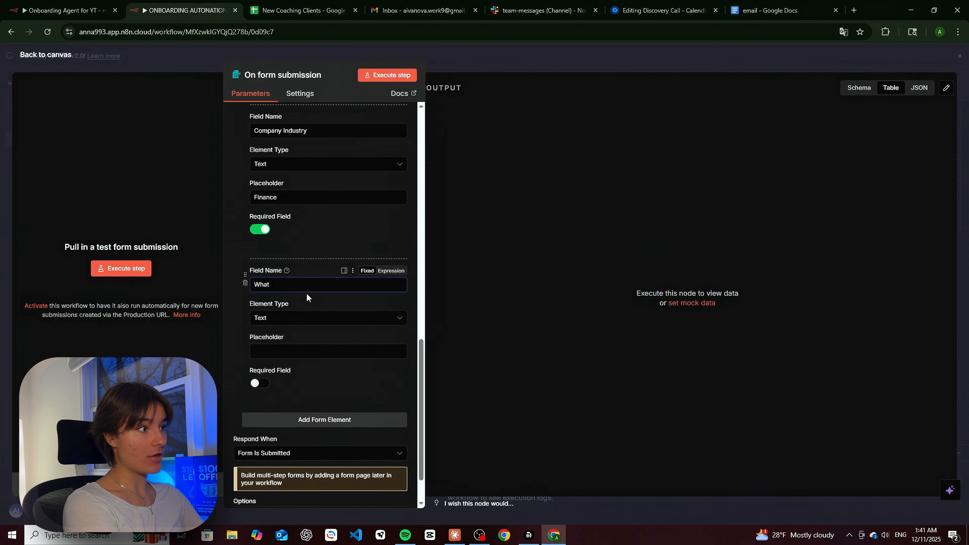
type("are ")
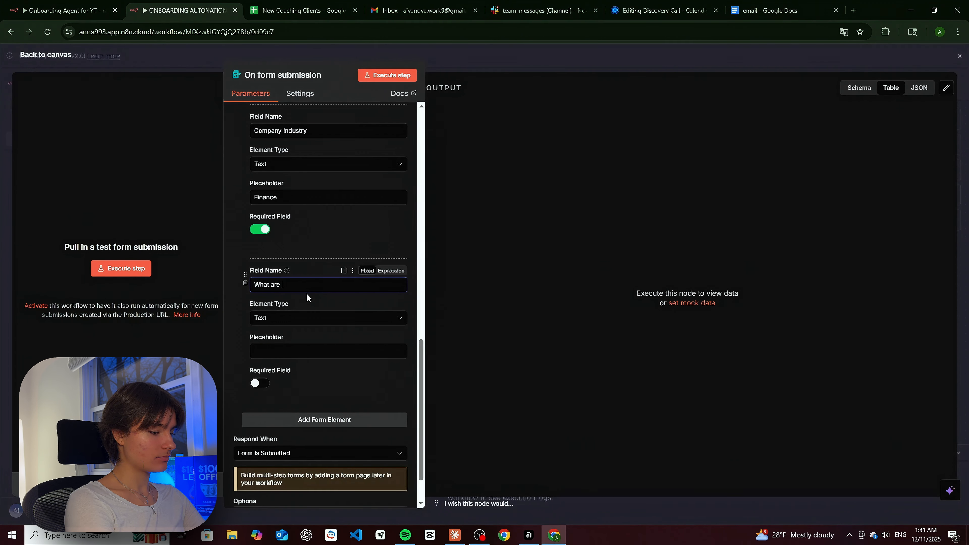
type("you expect")
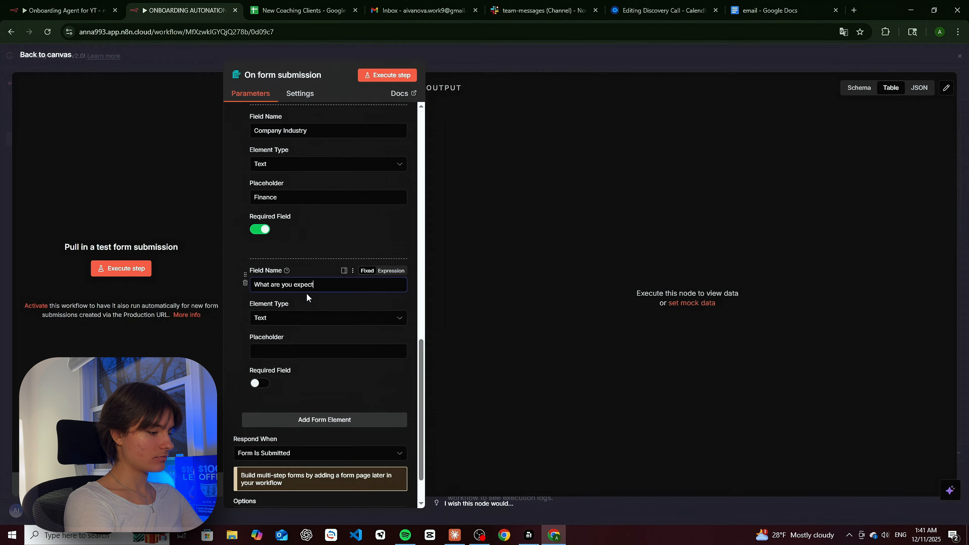
type("ingto achieve w")
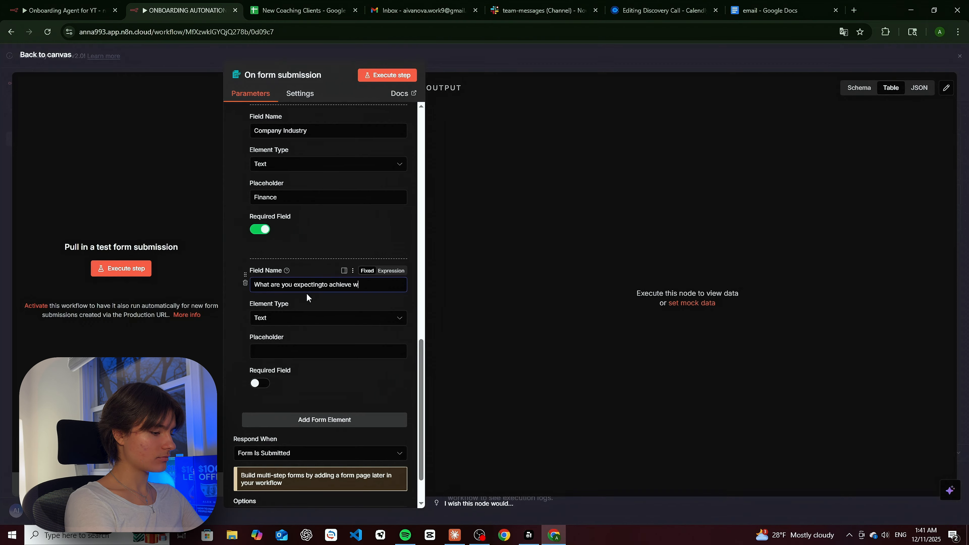
type("eiith ou")
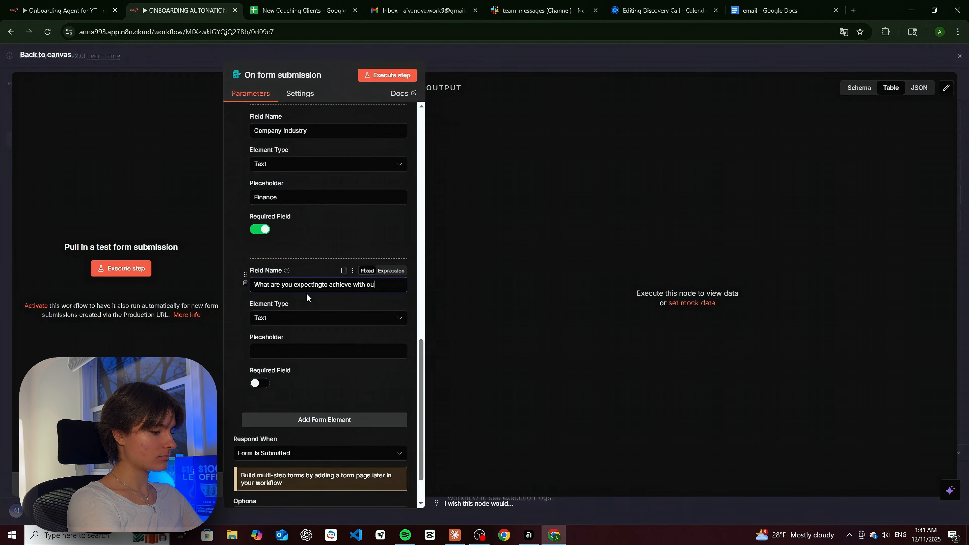
type("r coach")
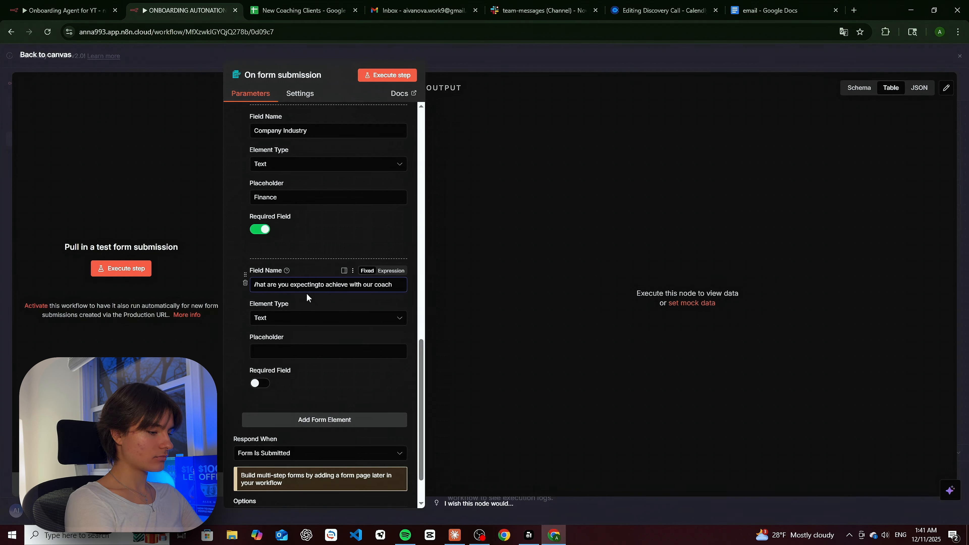
type("ing sessions")
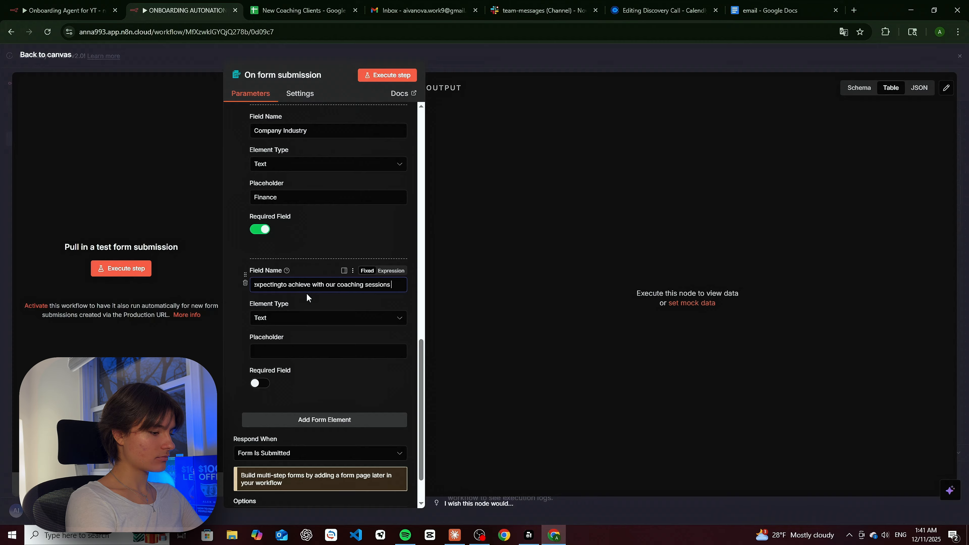
key("BackSpace")
type("?")
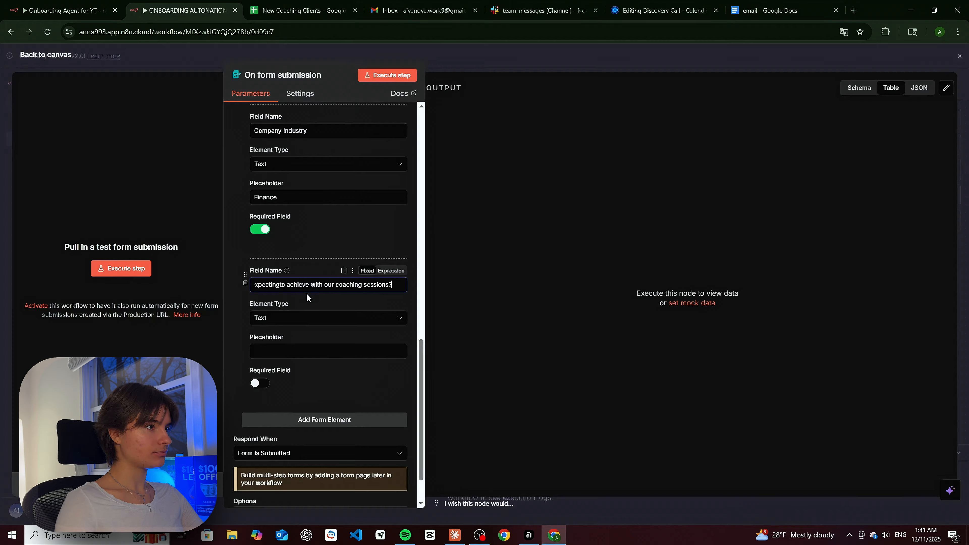
left_click(301, 348)
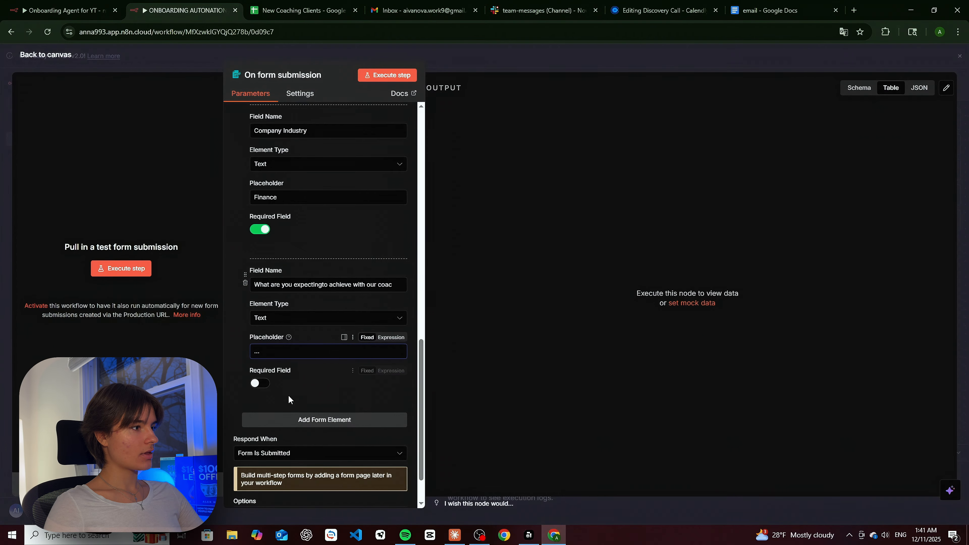
left_click(259, 382)
- Add an optional 'Is there anything else we should know?' field with a placeholder
left_click(329, 421)
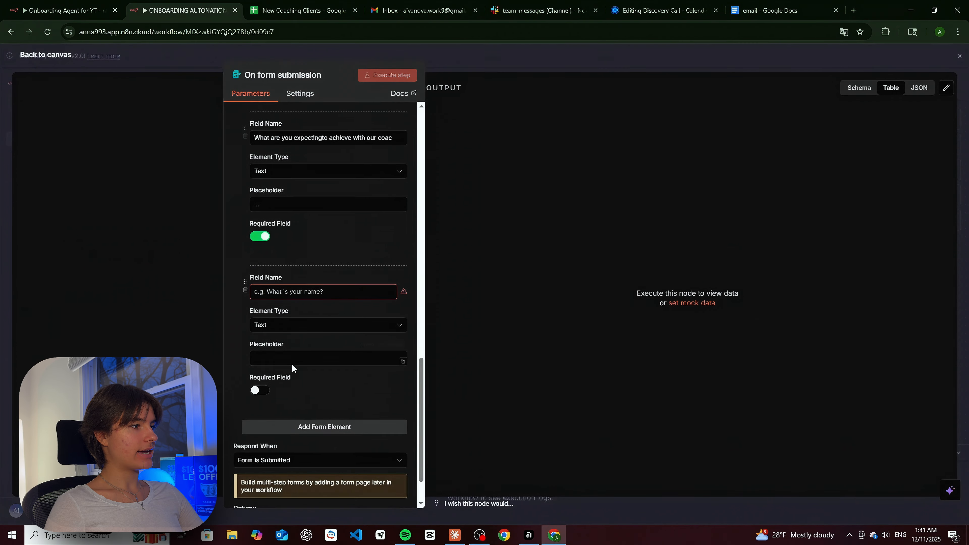
left_click(301, 286)
type("I")
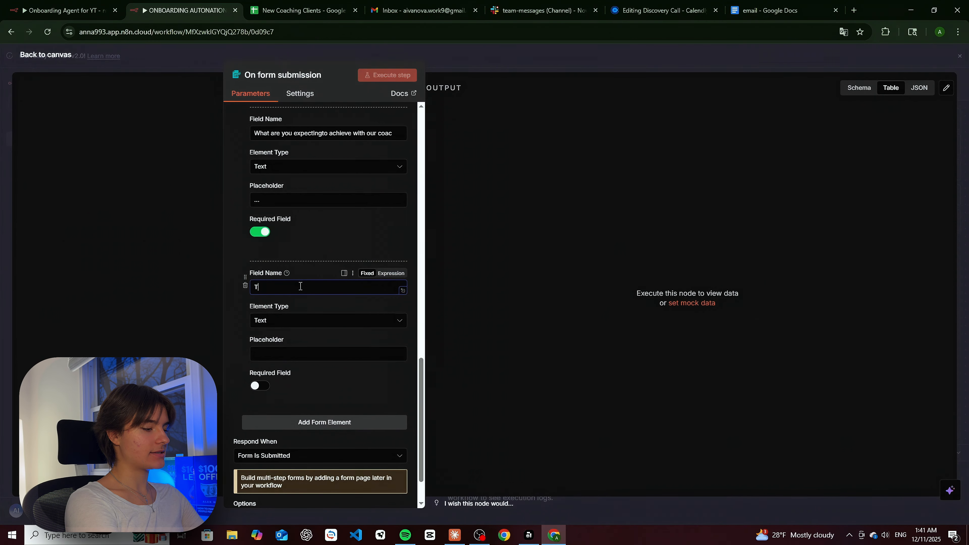
key("BackSpace")
type("Is")
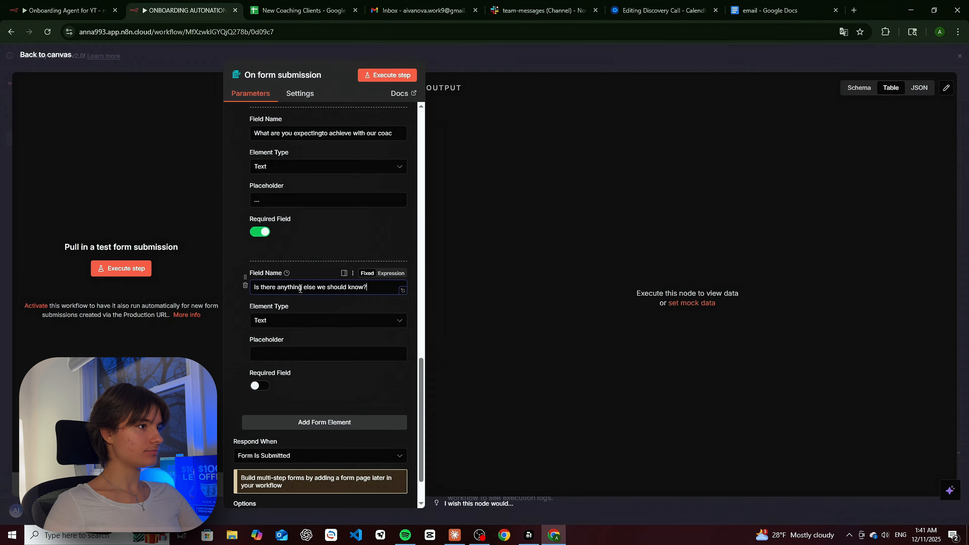
left_click(336, 349)
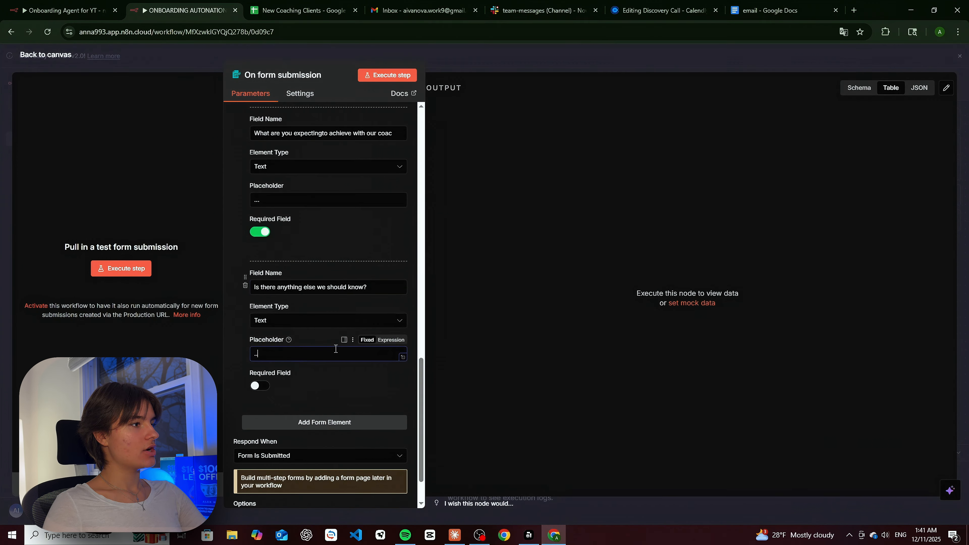
scroll(331, 367, "up", 10)
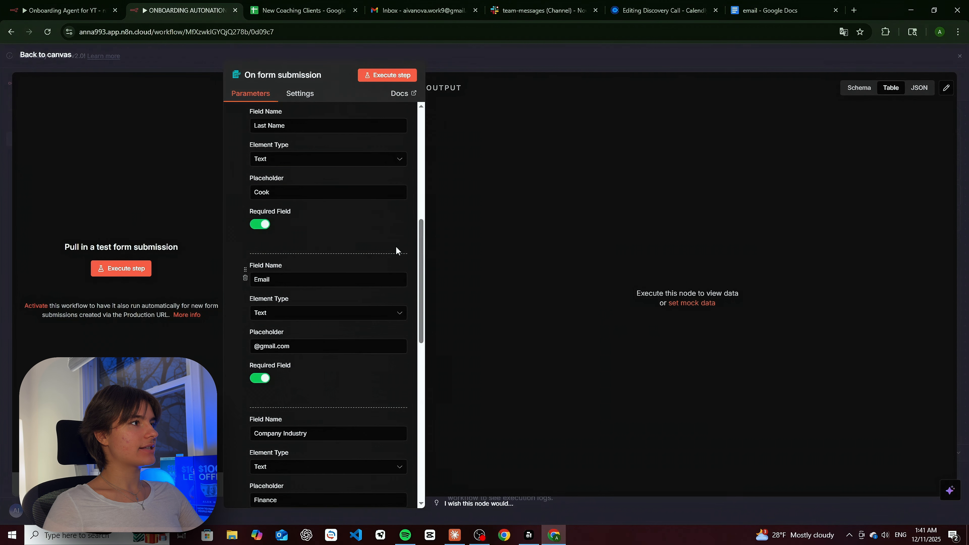
scroll(396, 250, "up", 10)
- Run the trigger's test form and enter a sample first and last name
left_click(393, 74)
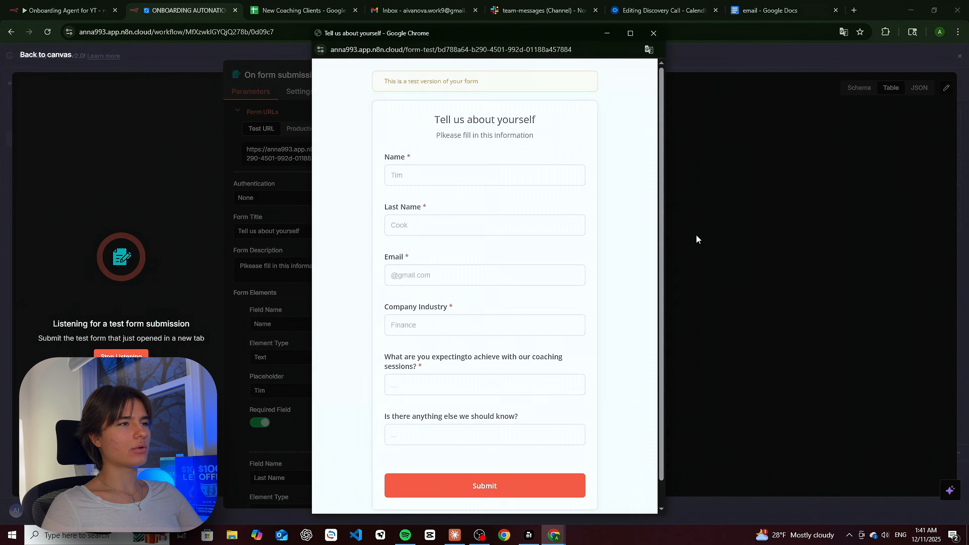
left_click(443, 173)
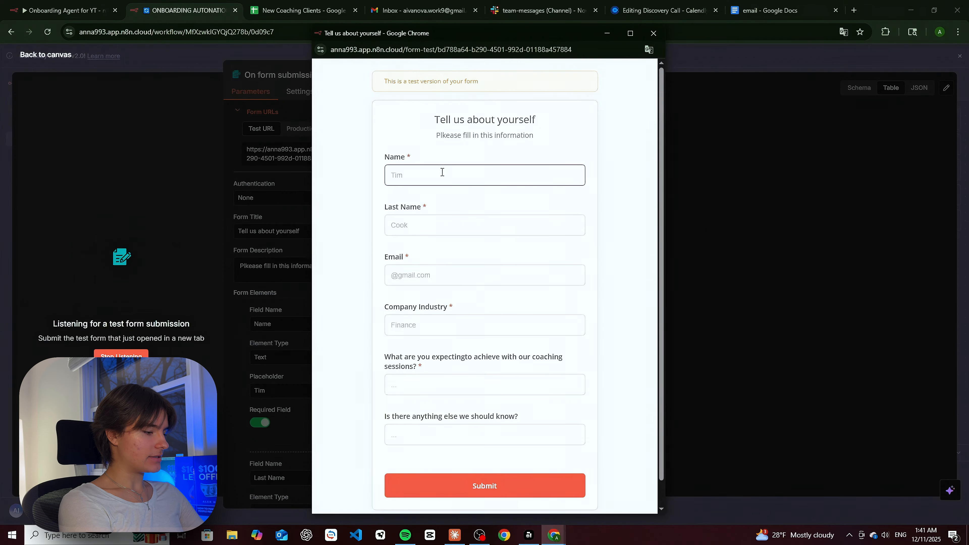
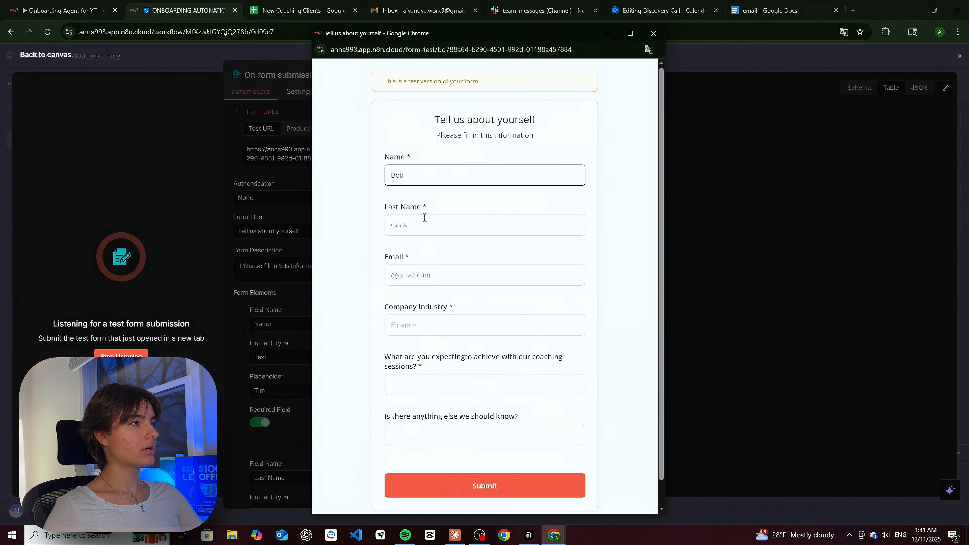
left_click(423, 223)
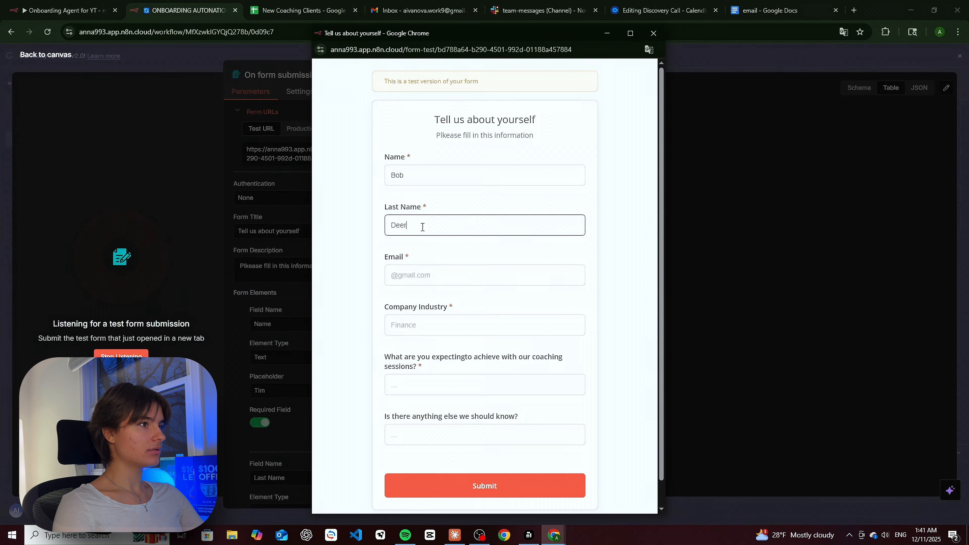
key("Tab")
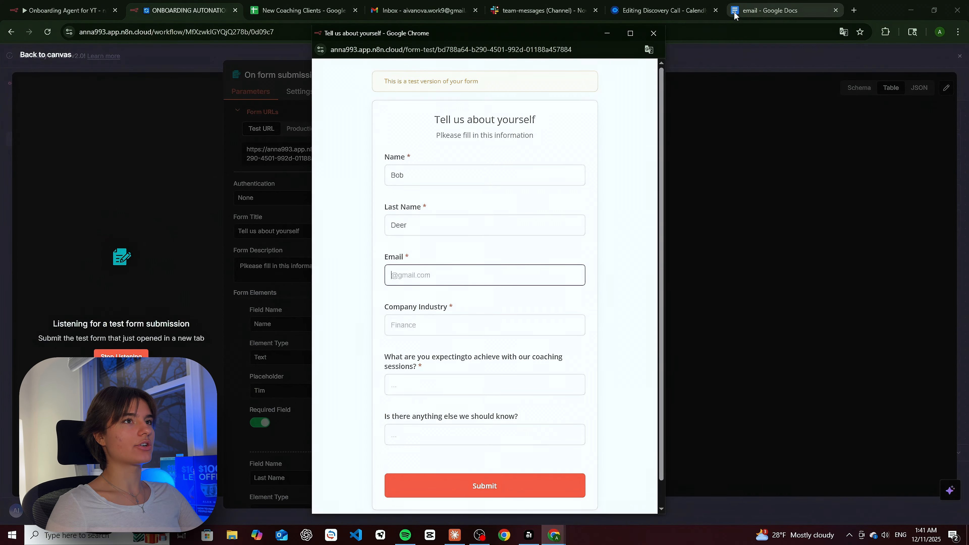
- Copy the email address from the Google Doc and paste it into the Email field
left_click(775, 10)
left_click_drag(429, 199, 526, 198)
key("ctrl+c")
left_click(209, 7)
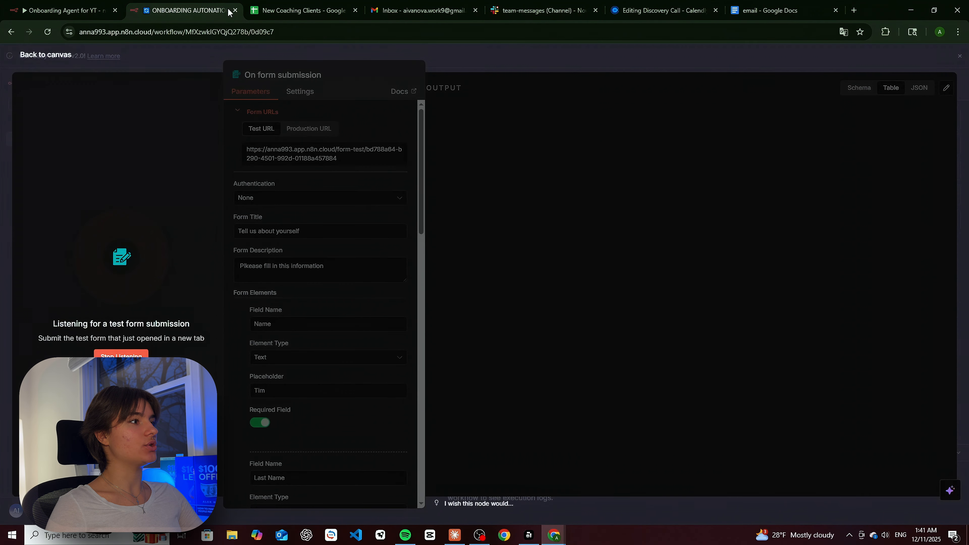
mouse_move(562, 539)
left_click(607, 495)
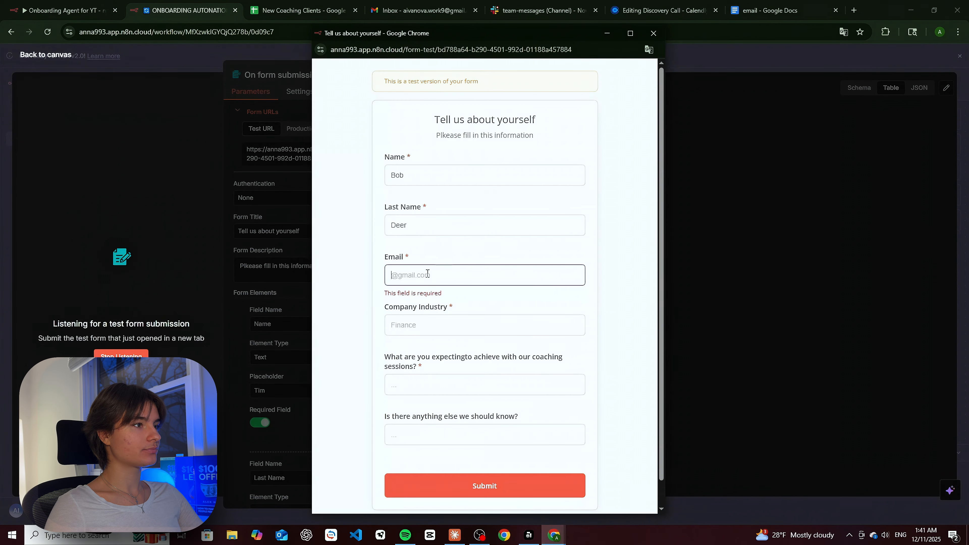
key("ctrl+v")
key("Tab")
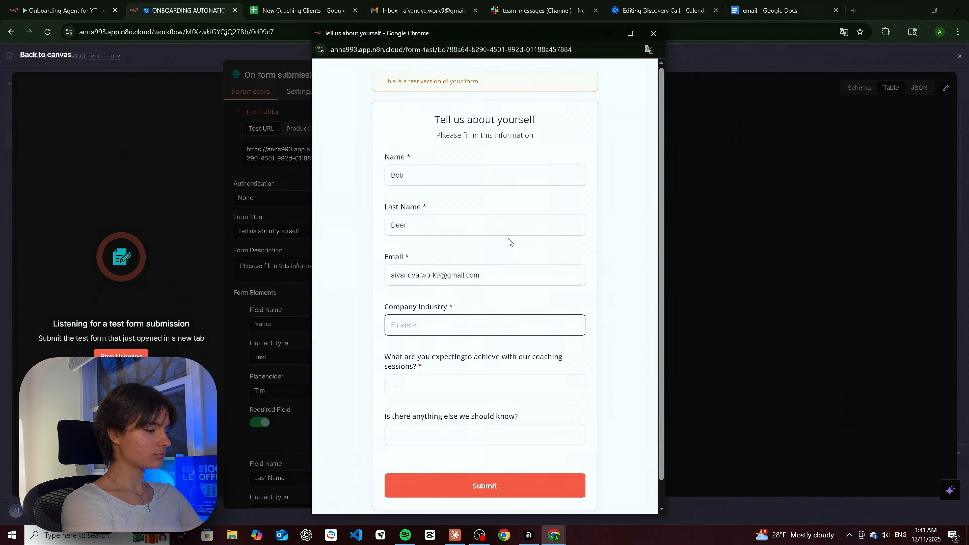
- Answer industry 'AI', goals 'To tailor sells processes wwithin my team', anything else 'Nope', and submit
type("AI")
left_click(549, 385)
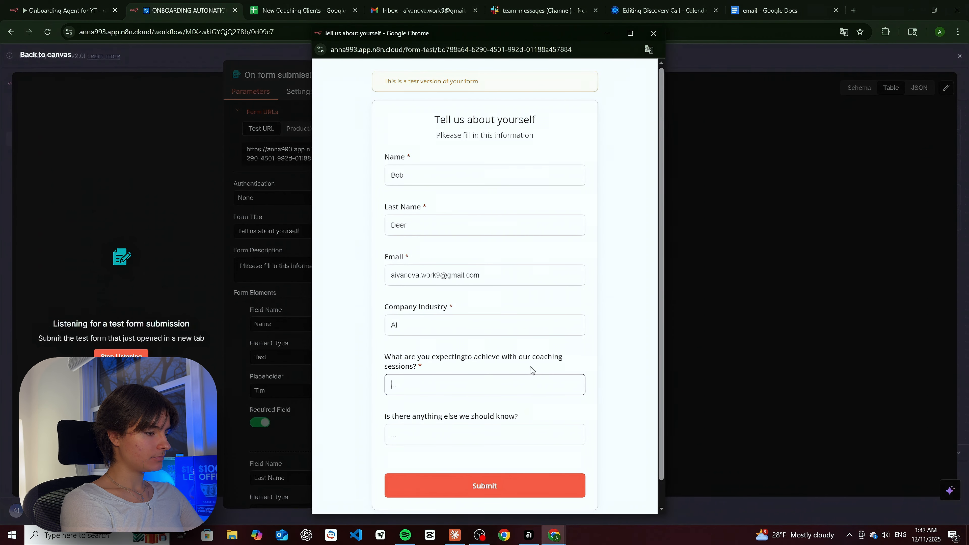
type("To t")
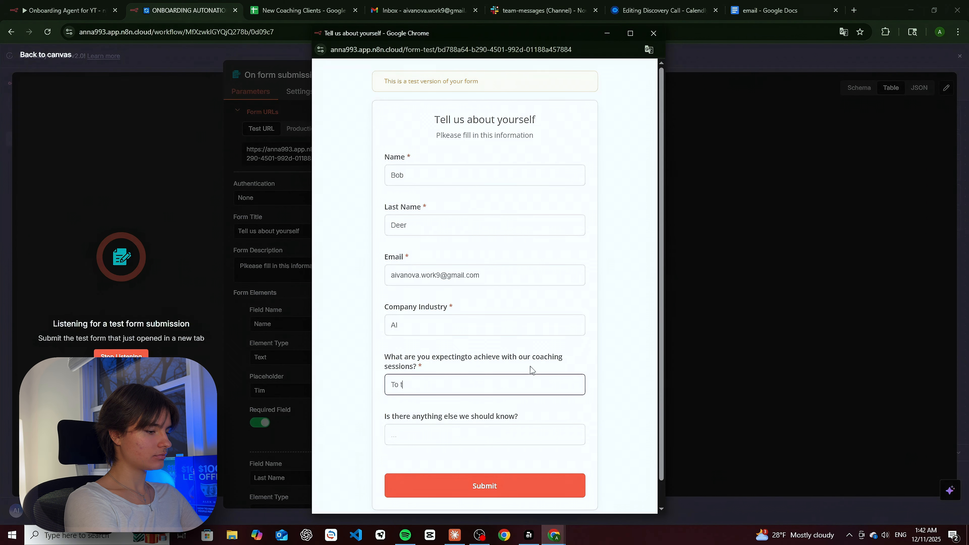
type("ailor sells p")
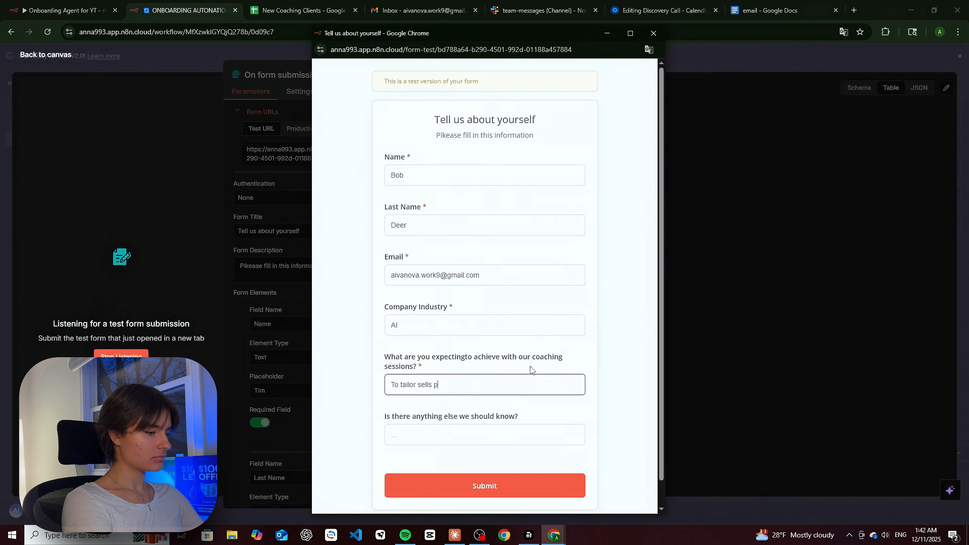
type("rocesses ww")
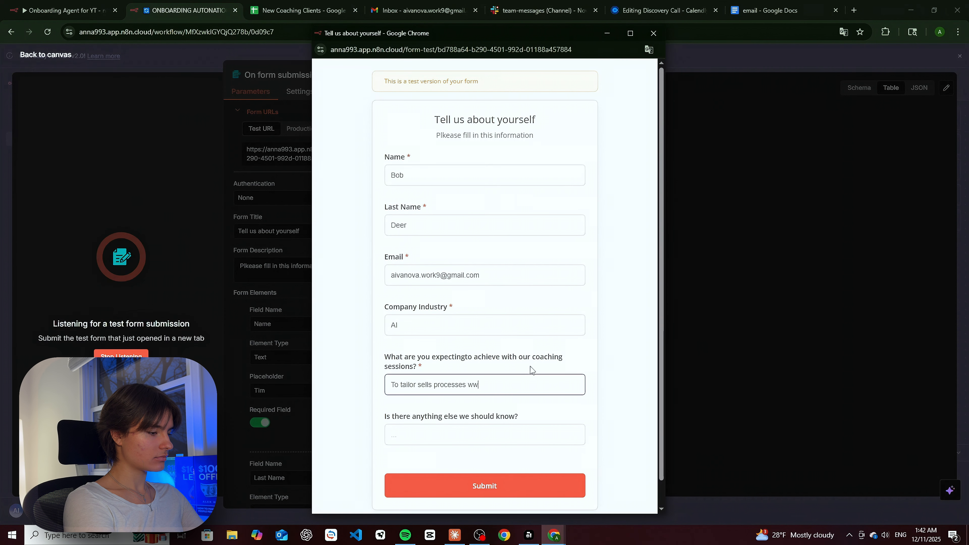
type("ithin my team")
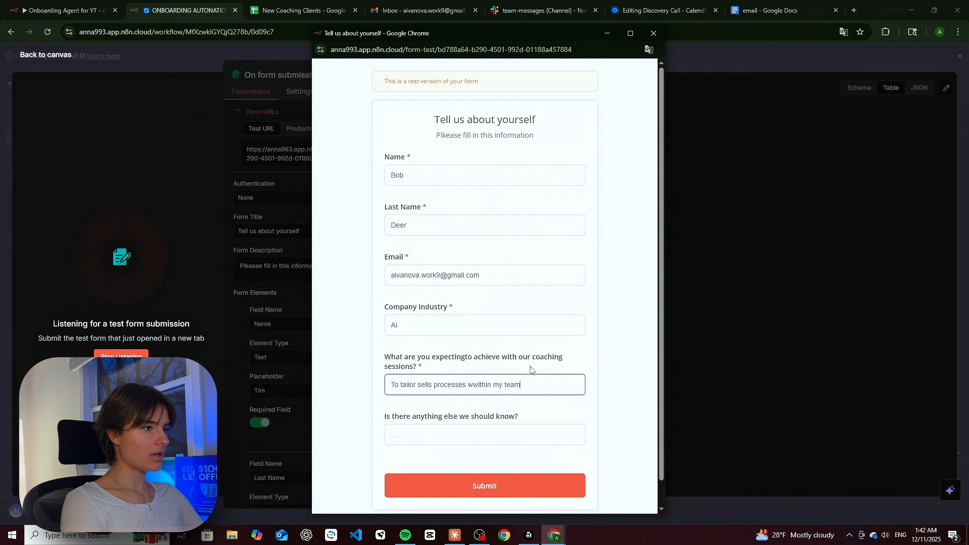
left_click(489, 435)
type("Nop")
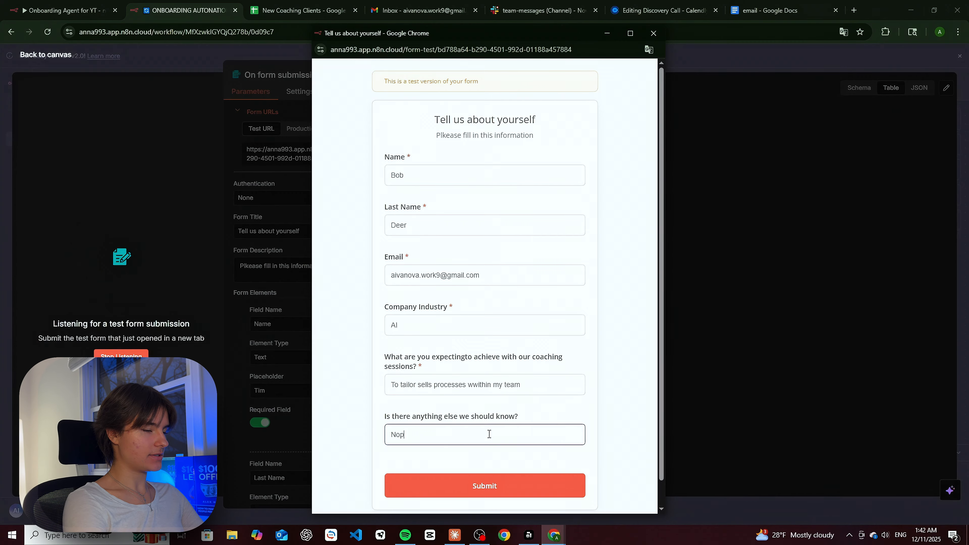
type("e")
left_click(526, 485)
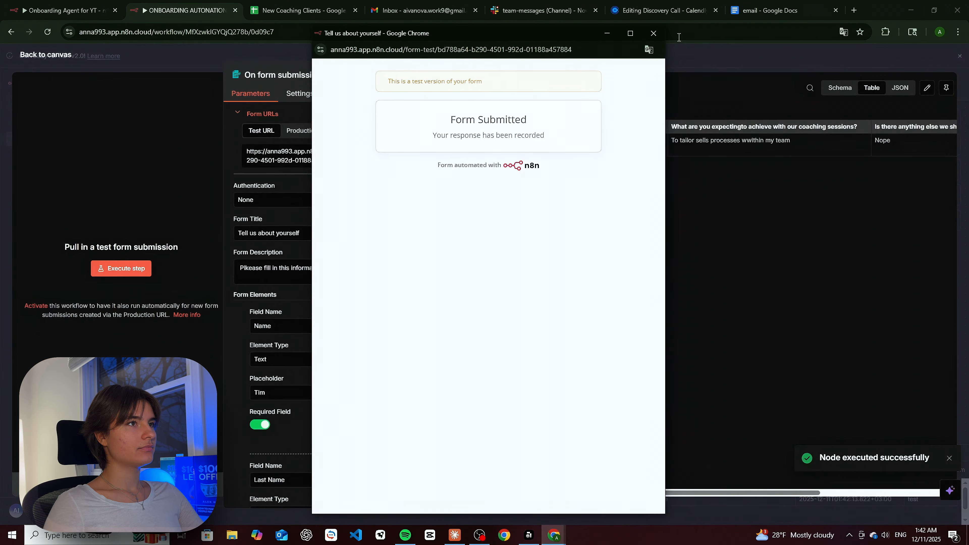
- Close the test form and add an AI Agent node from the AI category after the trigger
left_click(654, 33)
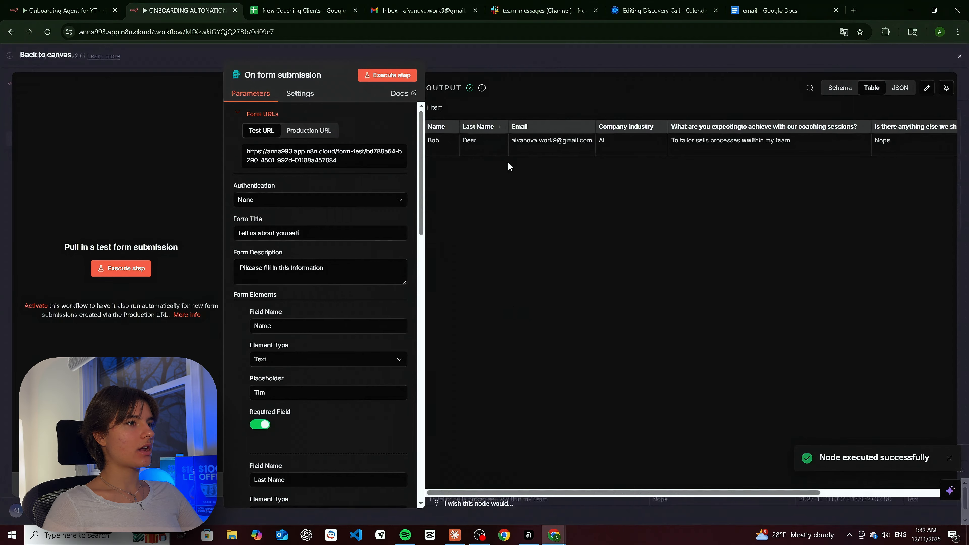
left_click_drag(647, 493, 788, 492)
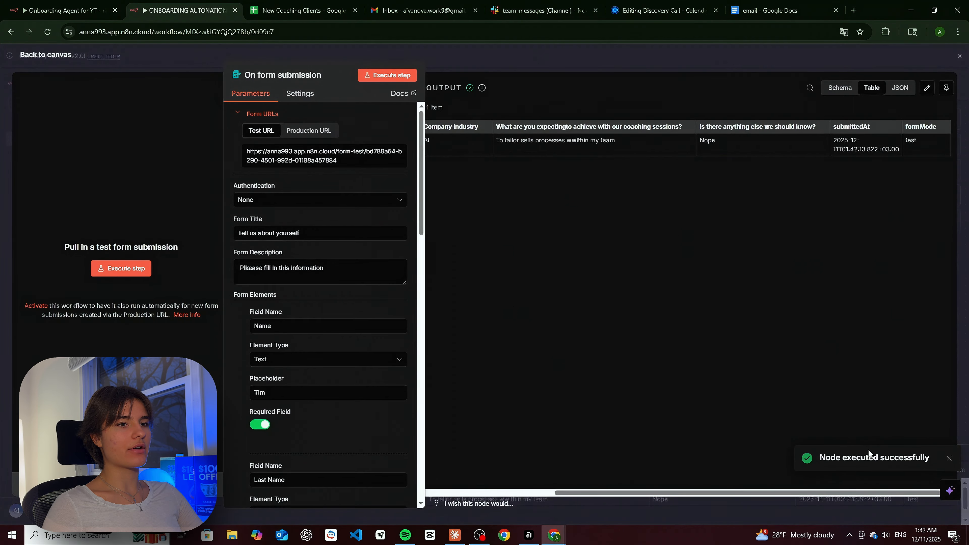
left_click_drag(883, 493, 691, 492)
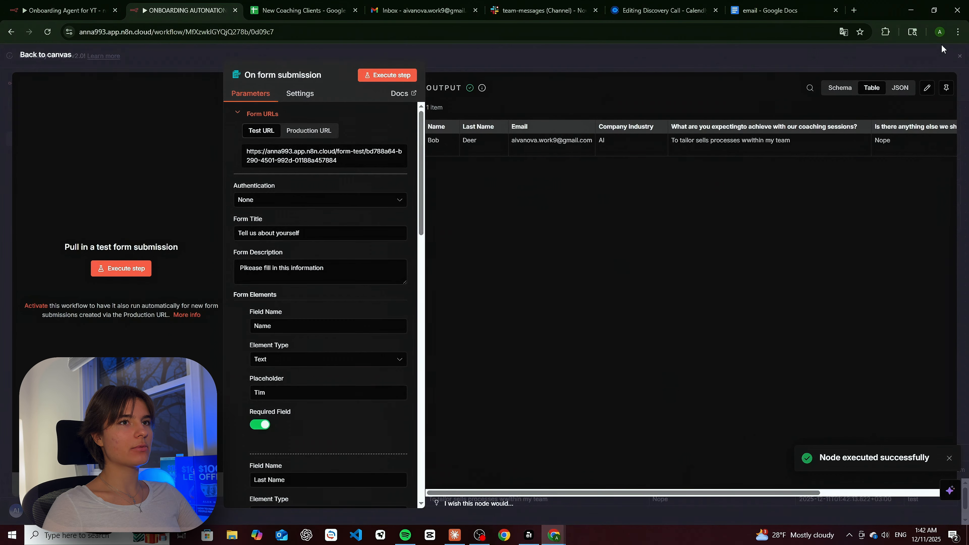
left_click(962, 61)
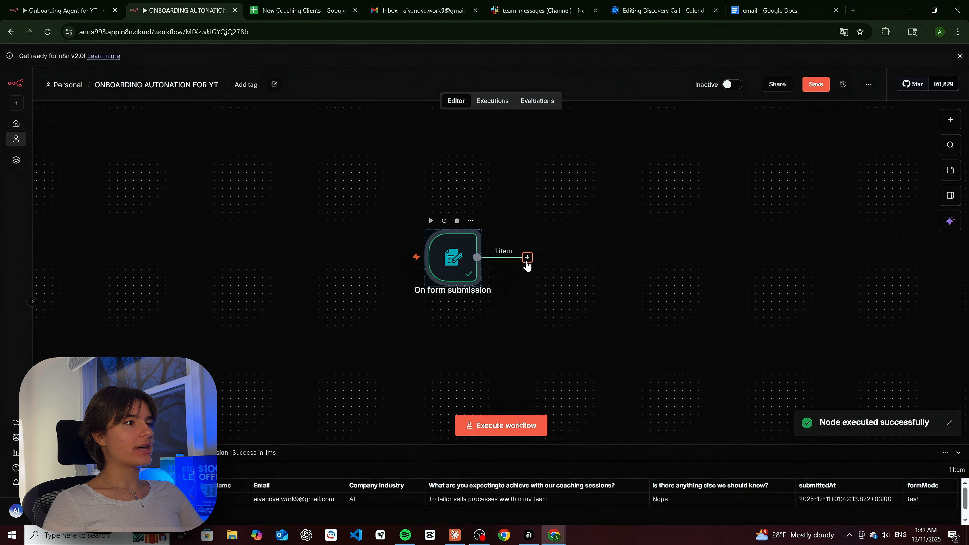
left_click(527, 258)
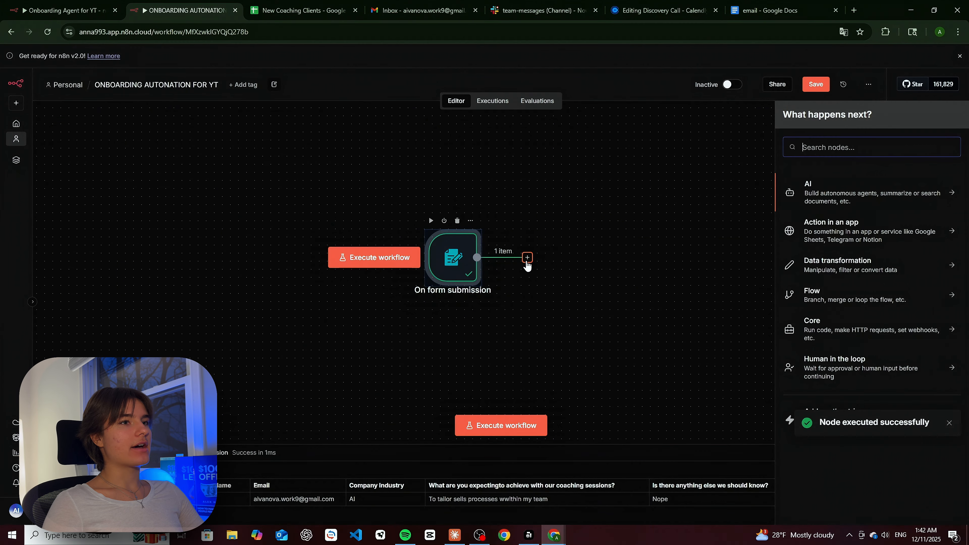
left_click(833, 197)
left_click(831, 254)
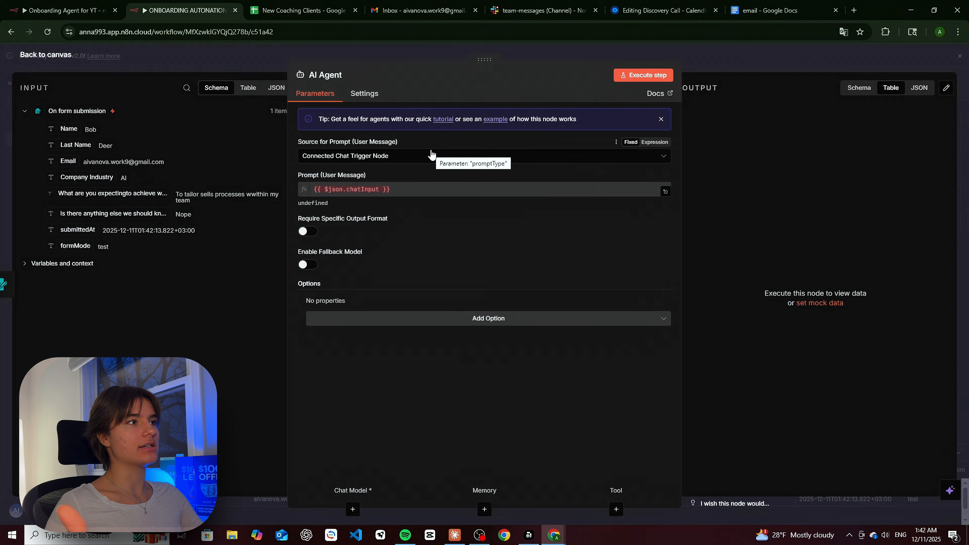
- Set the agent's prompt source to Define below and insert the Name field into the prompt
left_click(378, 158)
left_click(346, 235)
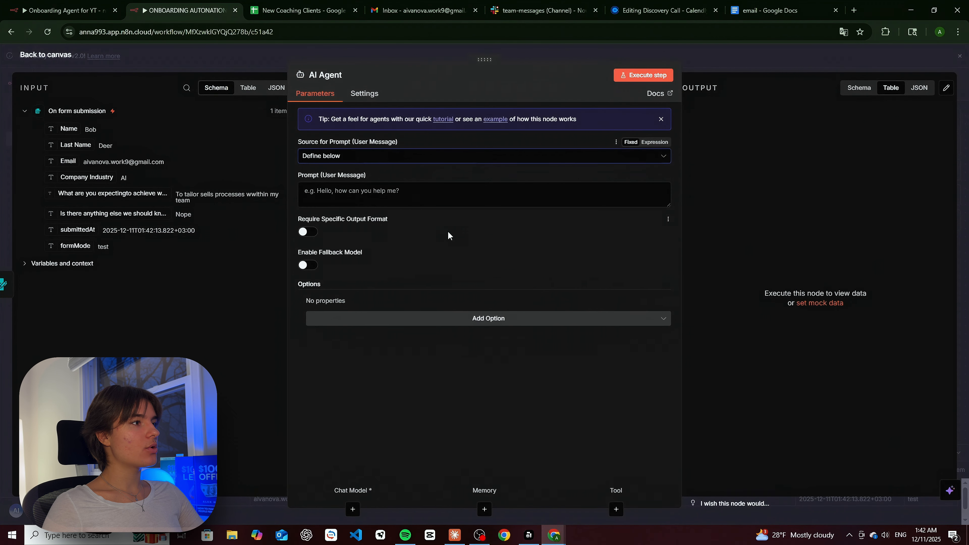
left_click(370, 201)
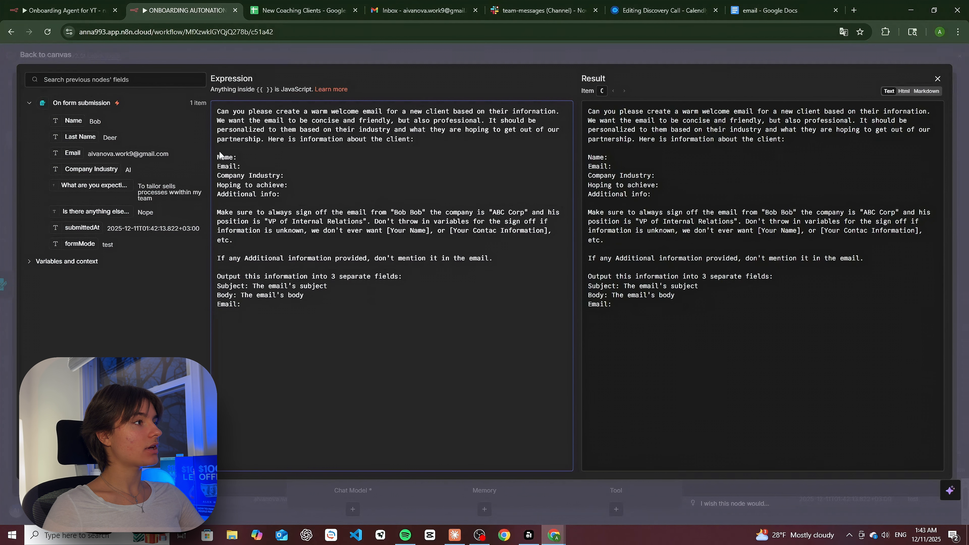
left_click_drag(72, 121, 245, 157)
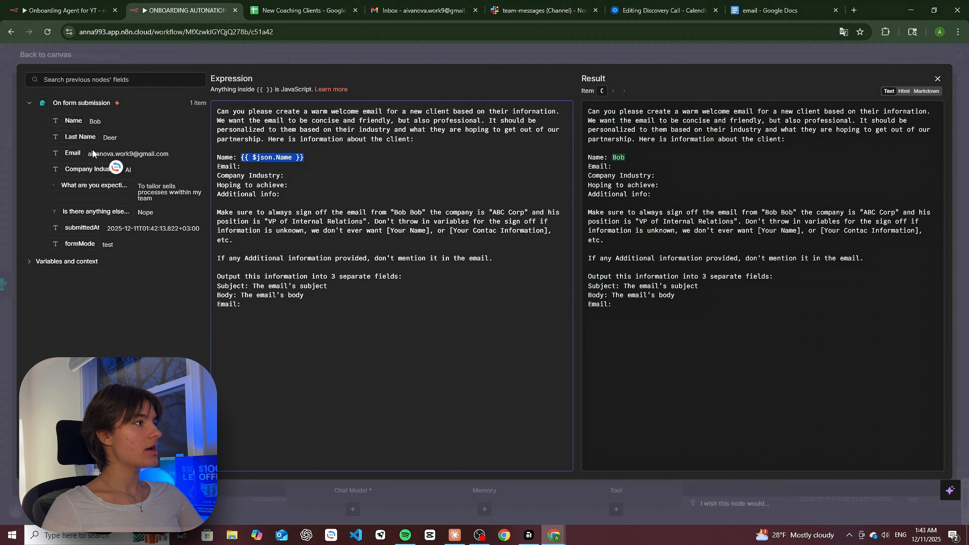
- Add a 'Last Name:' line and insert Last Name, Email, Industry, goals and additional-info fields
left_click(319, 156)
key("Return")
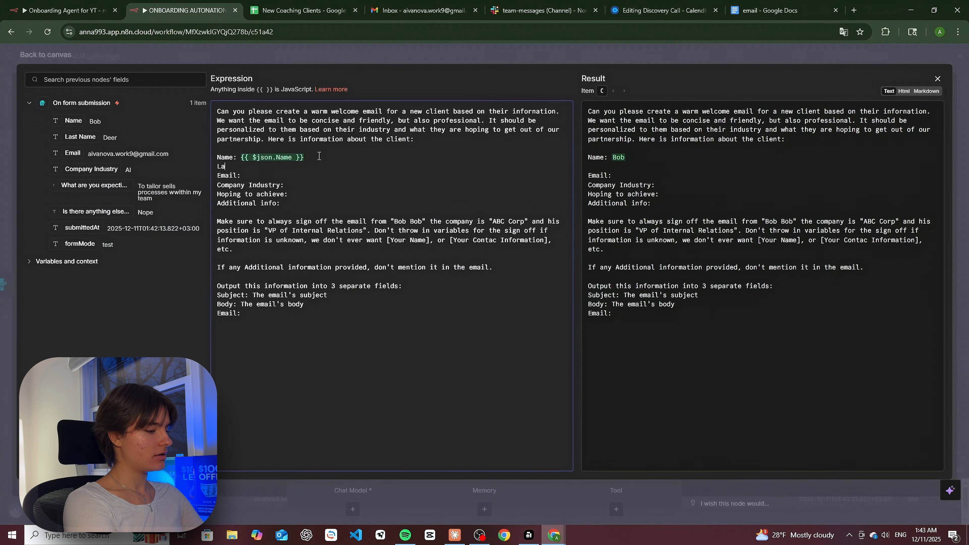
type("Last NAme")
key("BackSpace")
key("BackSpace")
key("BackSpace")
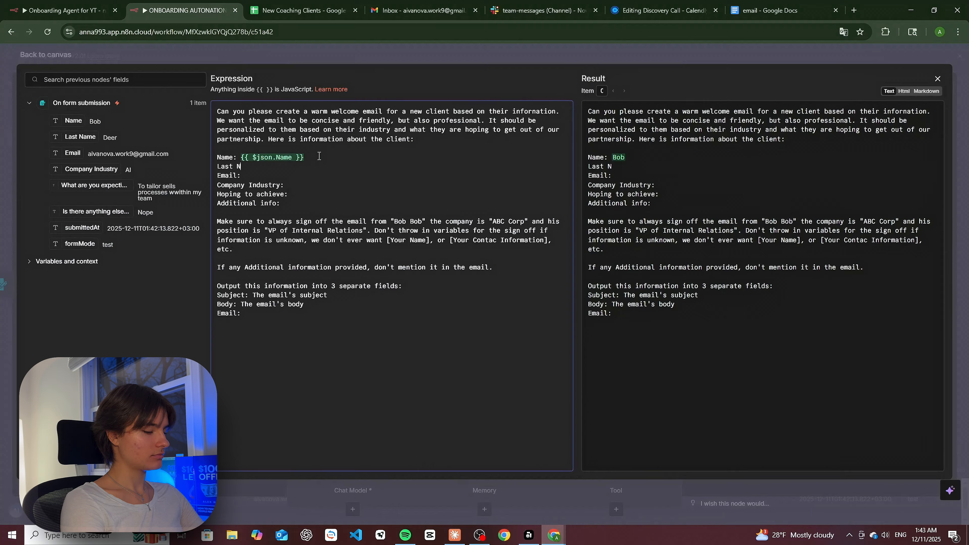
type("ame:")
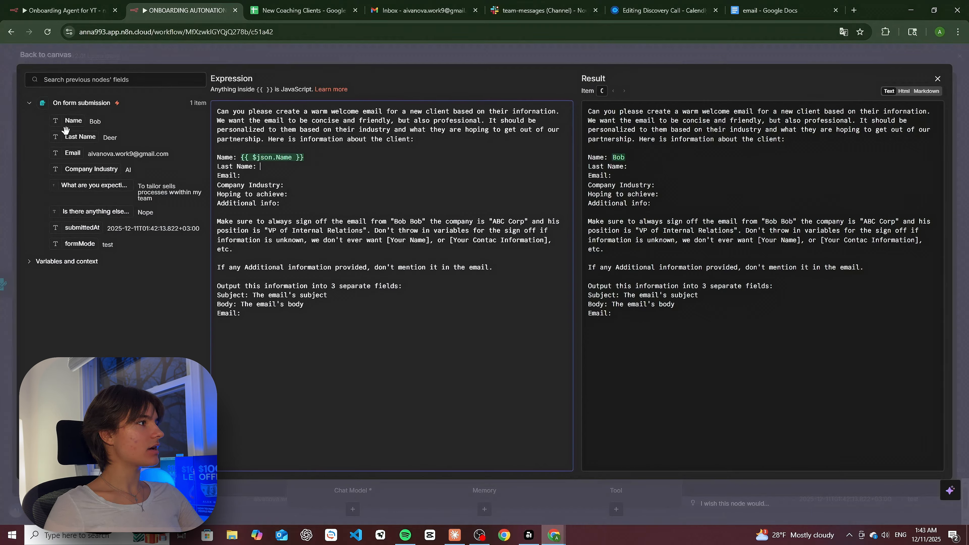
left_click_drag(80, 137, 267, 167)
left_click_drag(115, 153, 284, 176)
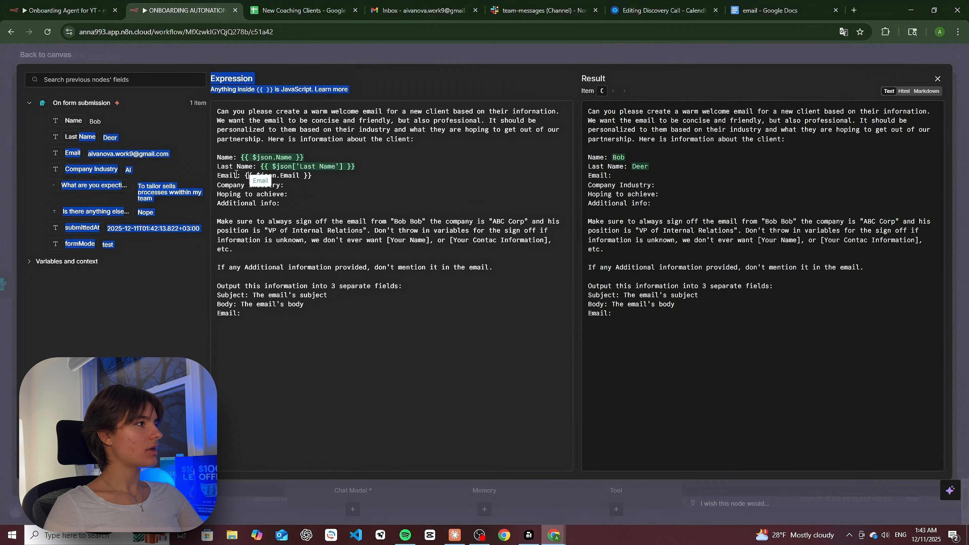
left_click_drag(91, 169, 286, 186)
left_click_drag(109, 191, 296, 194)
left_click_drag(132, 208, 281, 212)
left_click_drag(96, 157, 267, 323)
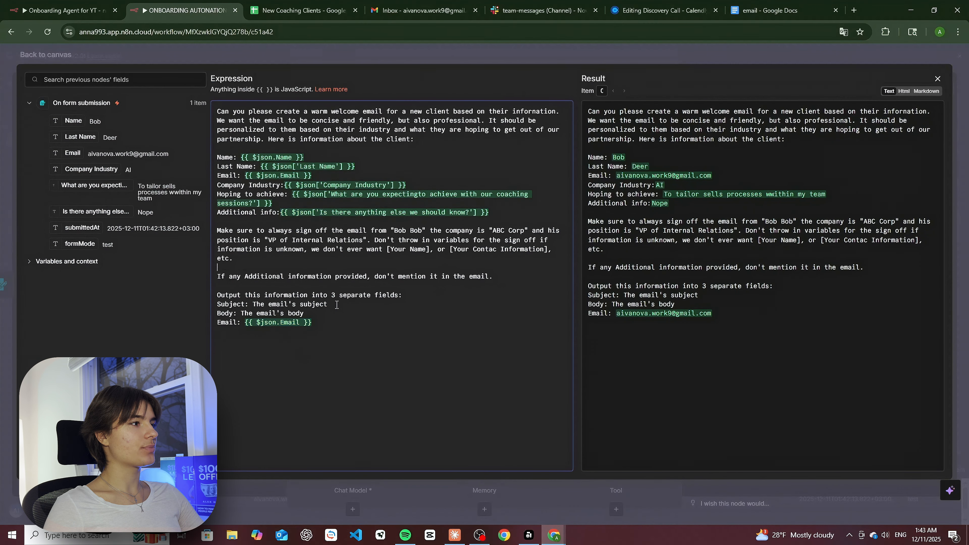
left_click(938, 79)
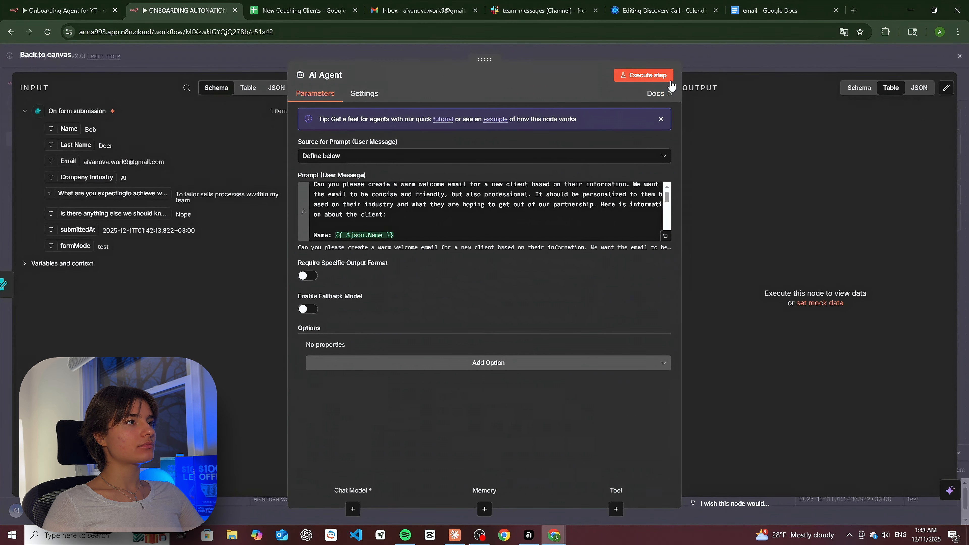
- Attach a gpt-4.1-mini OpenAI Chat Model to the AI Agent's Chat Model slot
key("Escape")
left_click(554, 315)
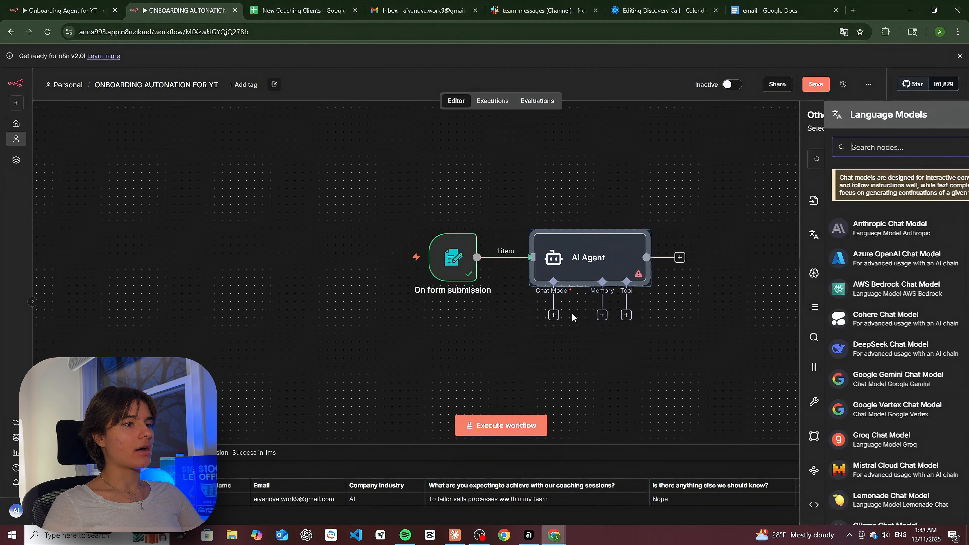
scroll(835, 263, "down", 5)
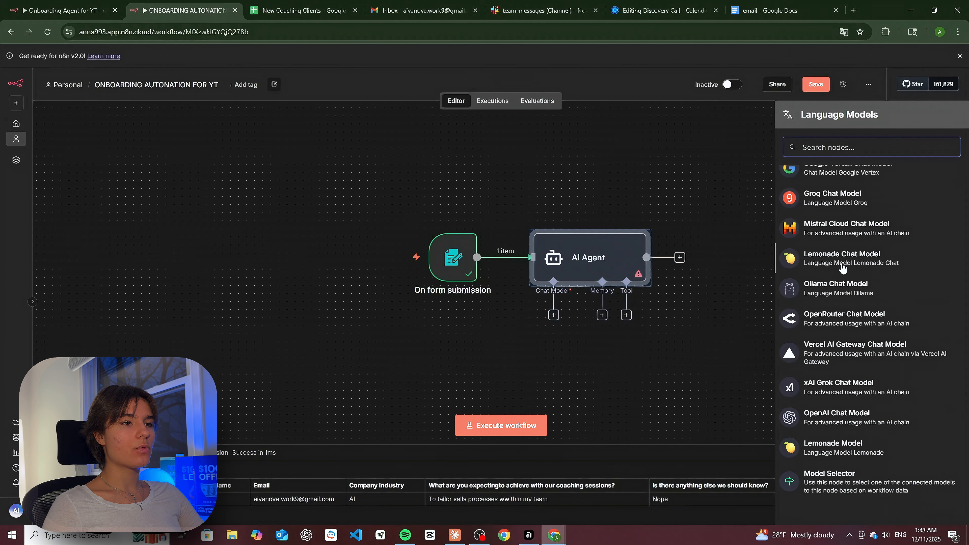
left_click(840, 413)
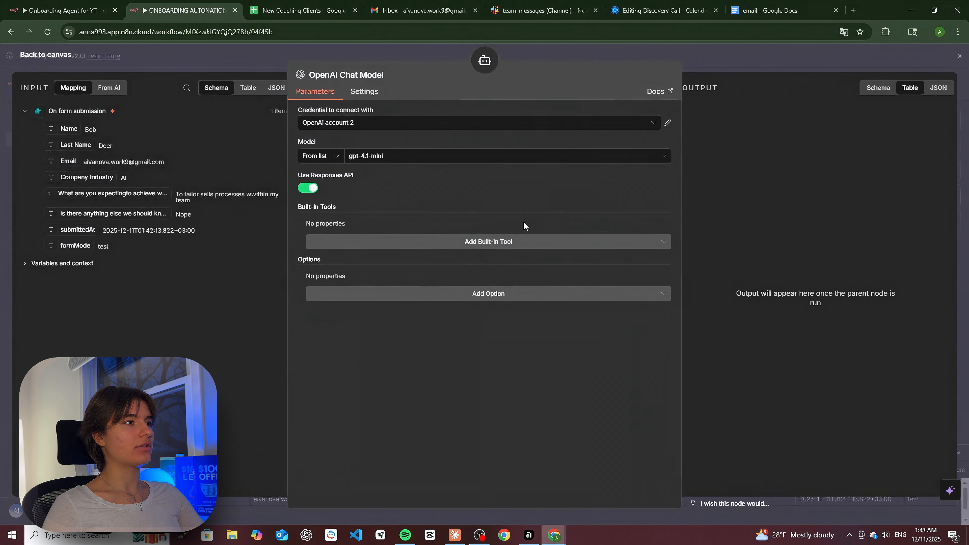
left_click(960, 57)
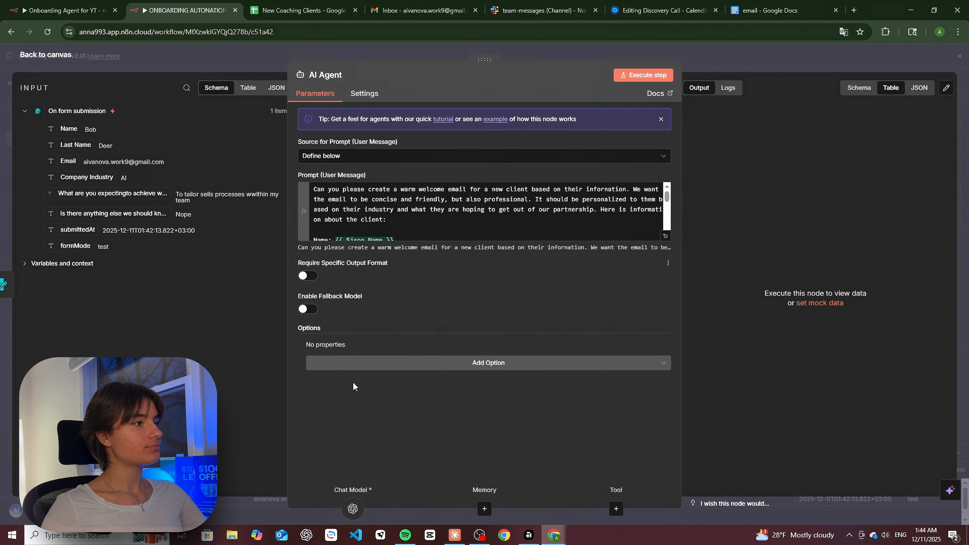
- Require a specific output format and add a Structured Output Parser with a Subject/Body/Email JSON example
left_click(306, 276)
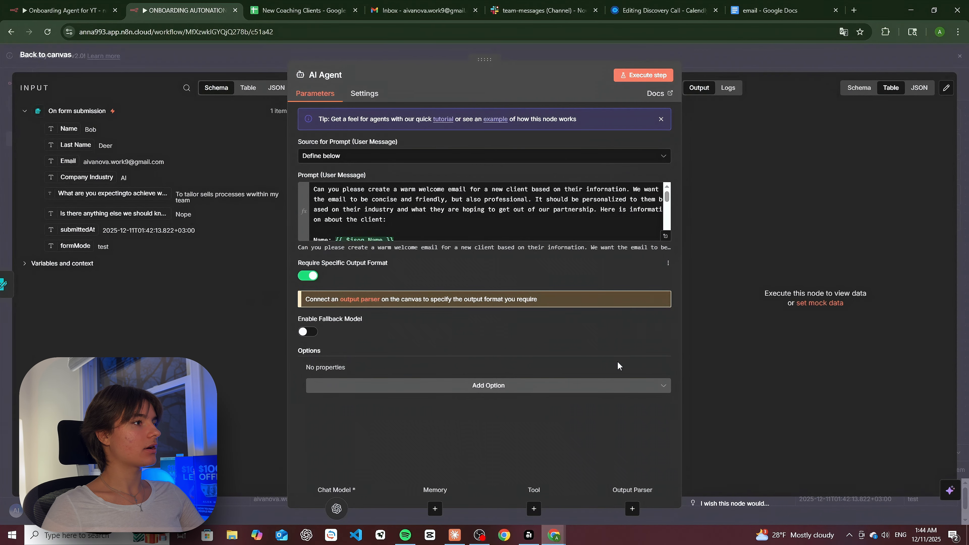
left_click(366, 302)
left_click(831, 216)
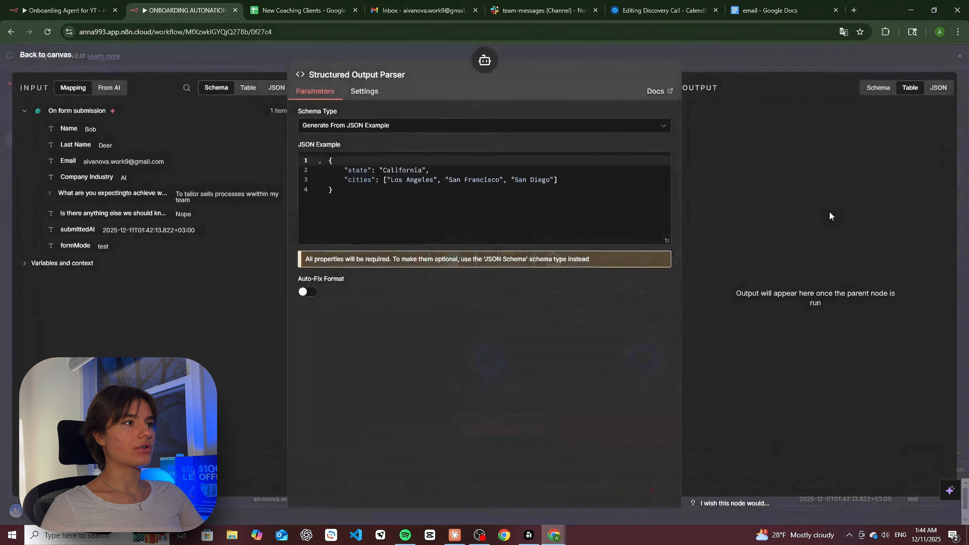
left_click(355, 200)
key("ctrl+a")
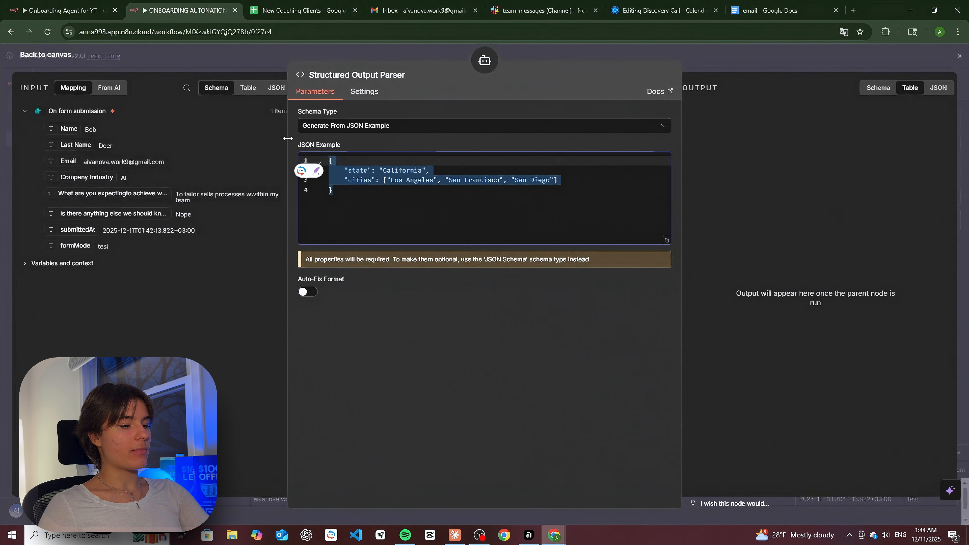
key("BackSpace")
type("{   \"Subject\": \"string\",   \"Body\": \"string\",   \"Email\": \"string\" }")
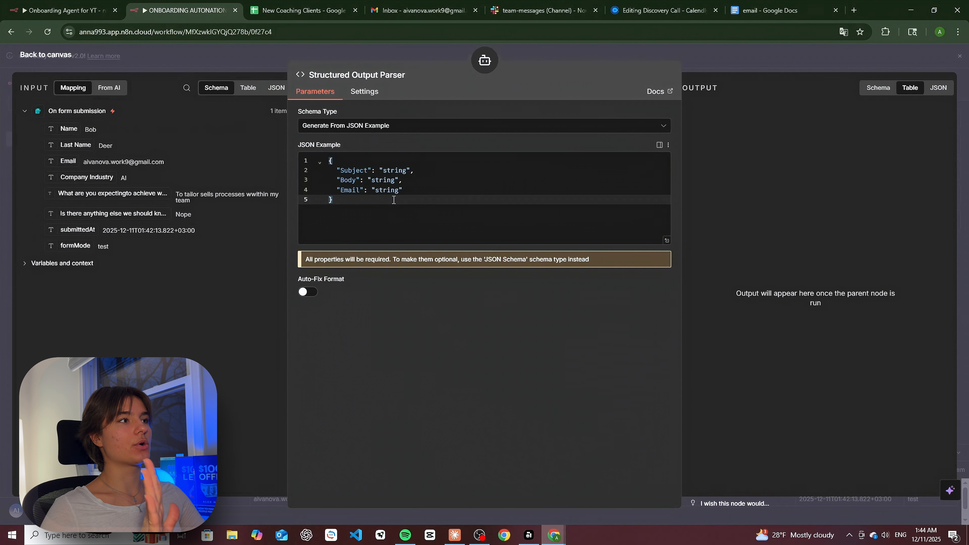
double_click(349, 171)
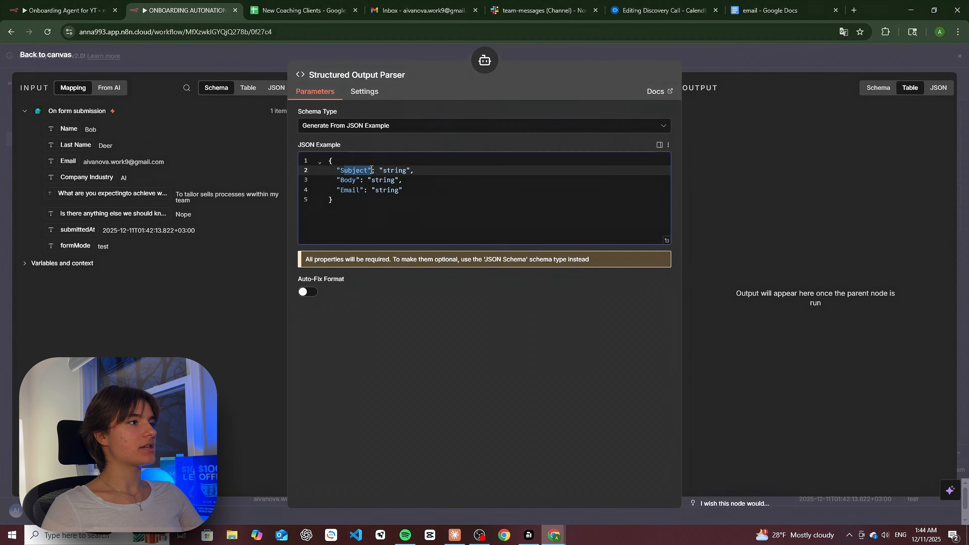
double_click(350, 181)
left_click(414, 219)
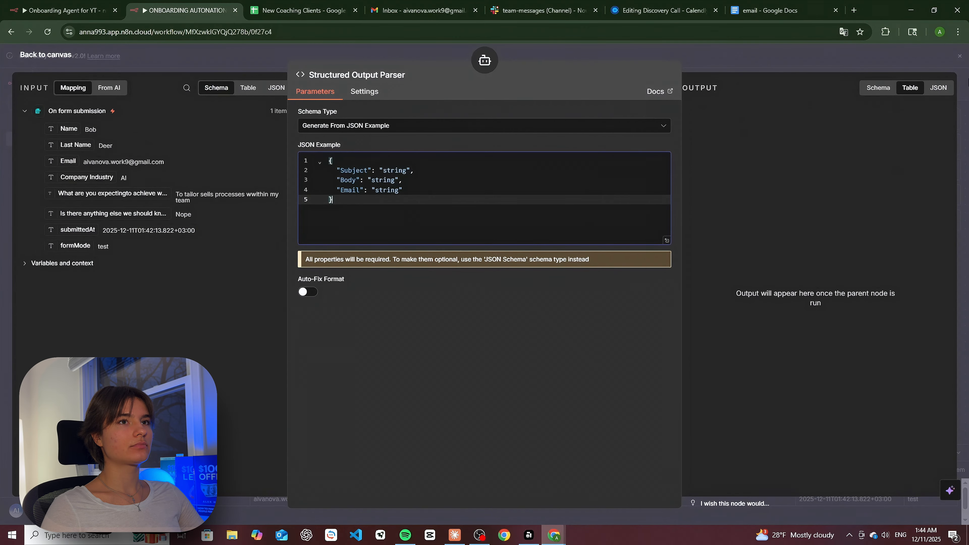
left_click(959, 57)
- Execute the AI Agent step and return to the canvas
double_click(622, 256)
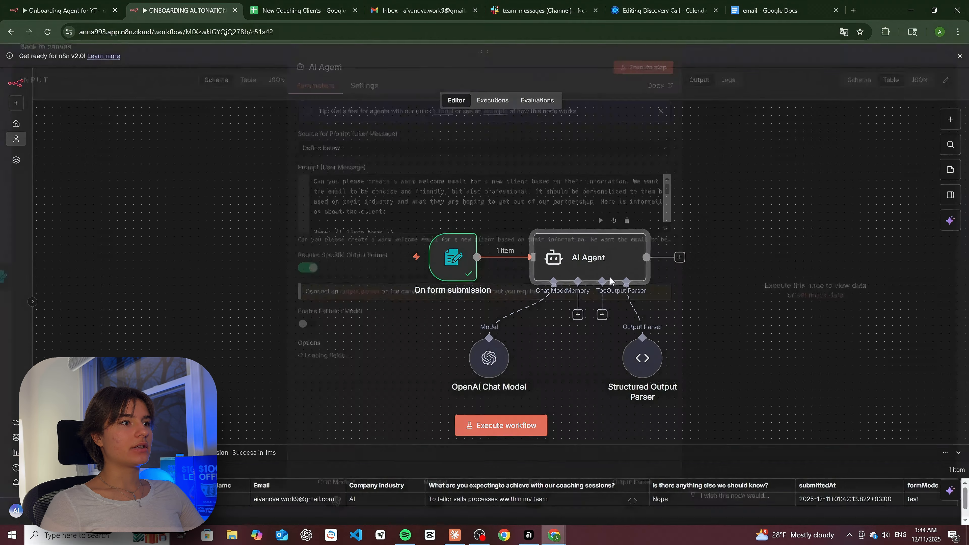
left_click(655, 76)
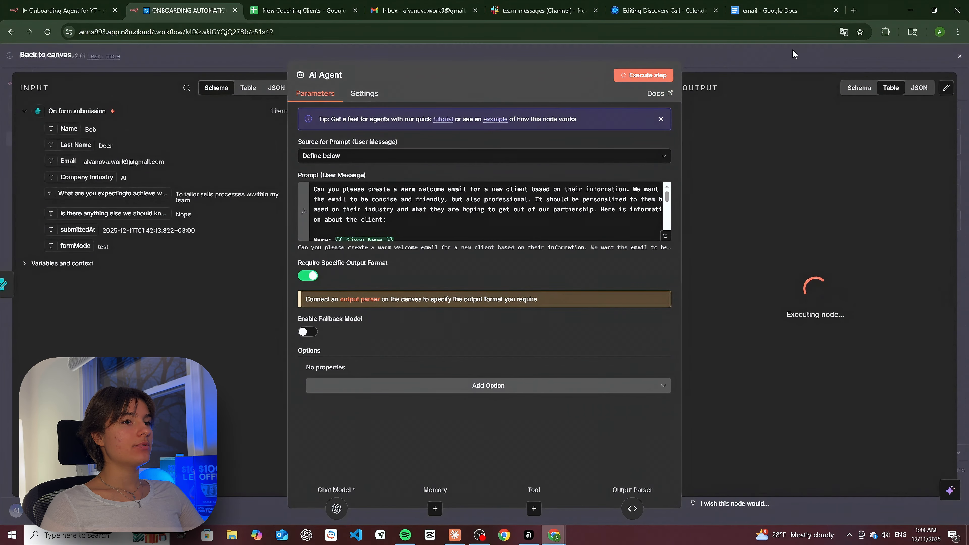
key("Escape")
left_click(680, 258)
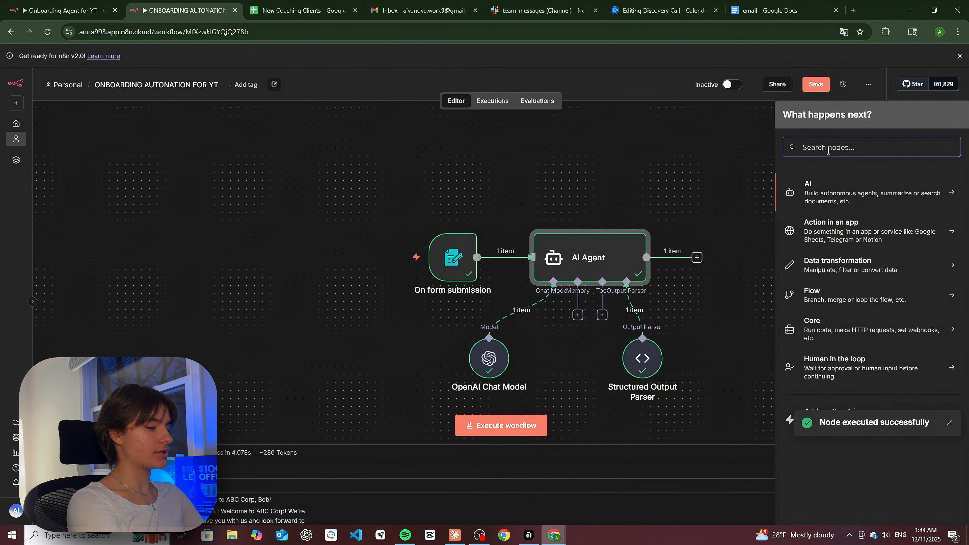
- Add a Wait node after the AI Agent with a wait amount of 30 seconds
type("Wait")
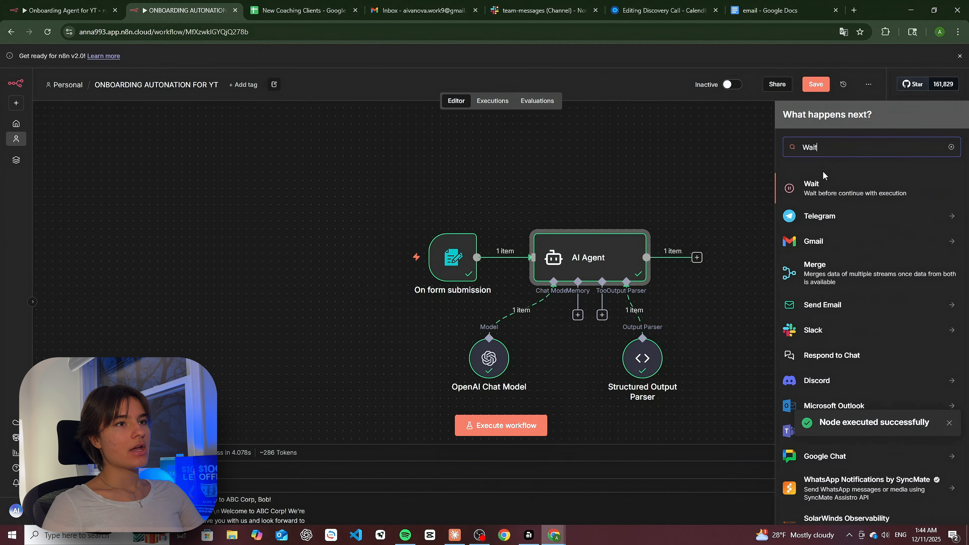
left_click(823, 186)
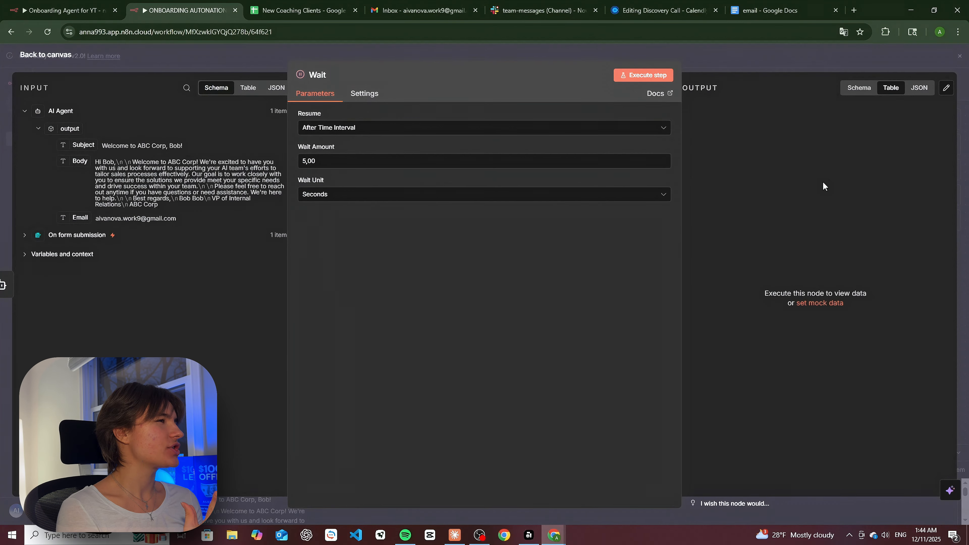
left_click(363, 161)
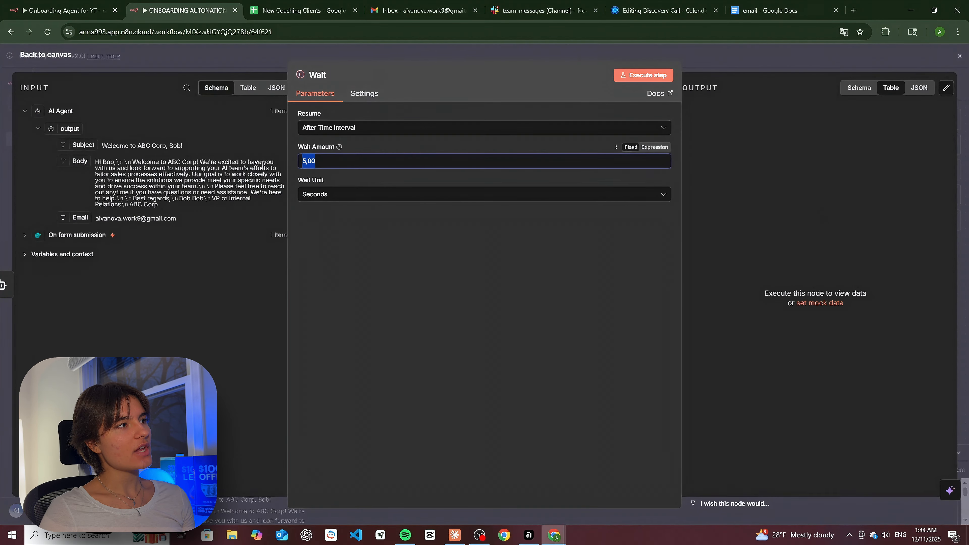
type("30")
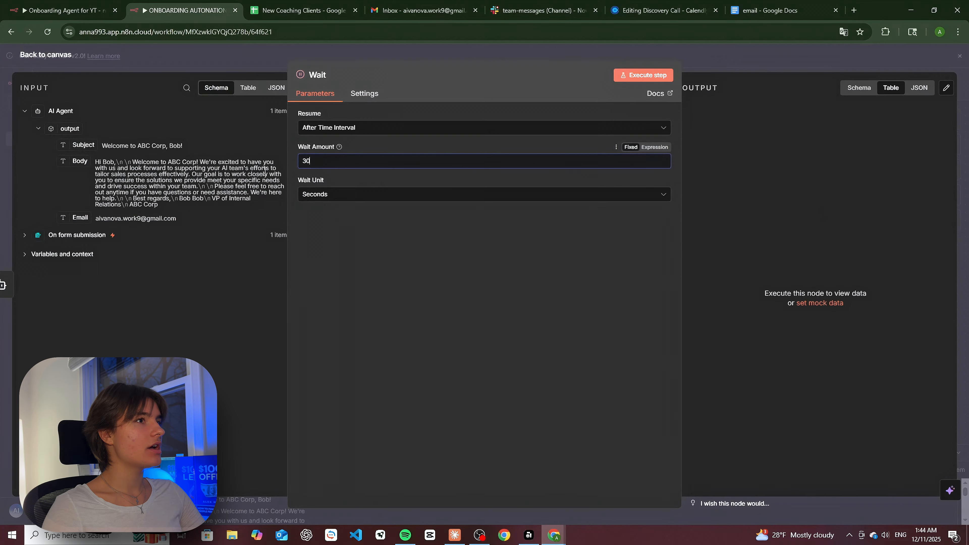
left_click(963, 63)
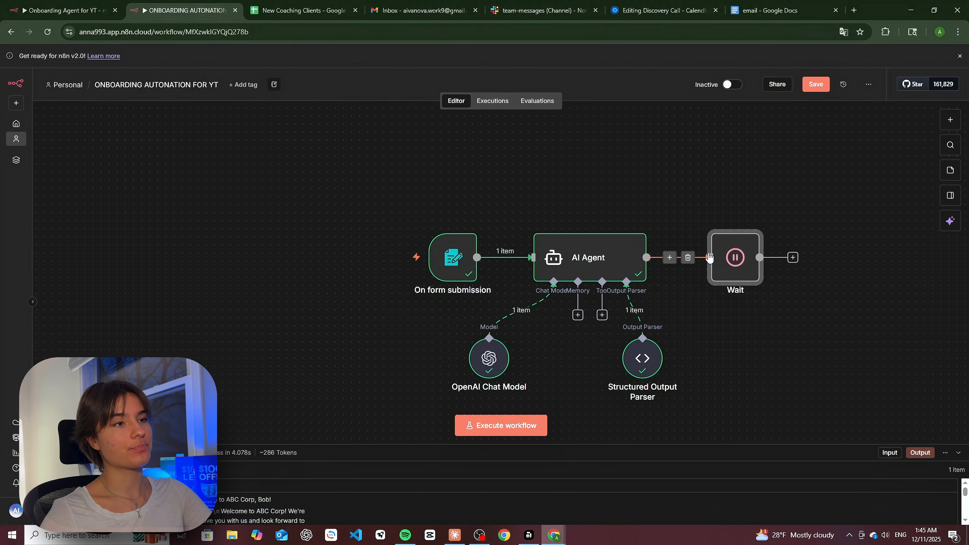
double_click(631, 264)
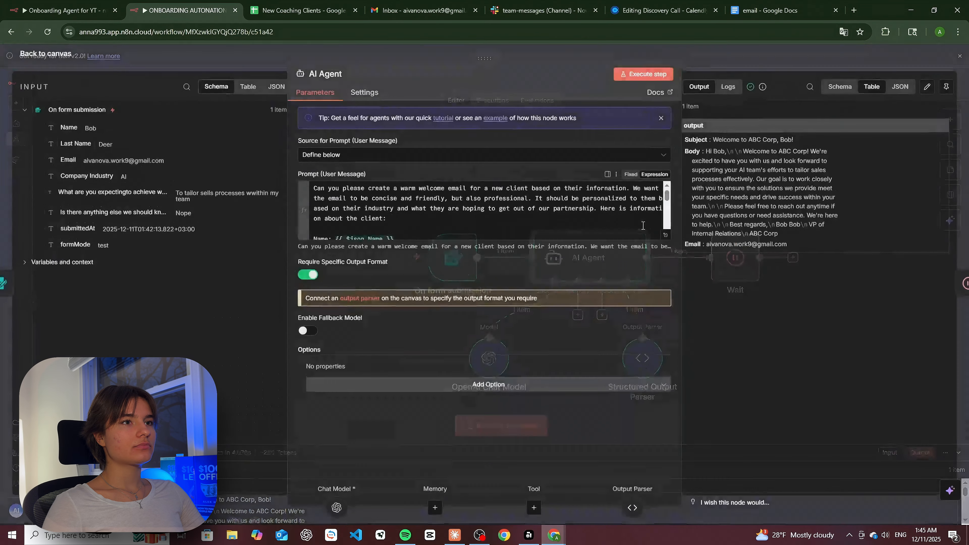
left_click_drag(752, 153, 829, 155)
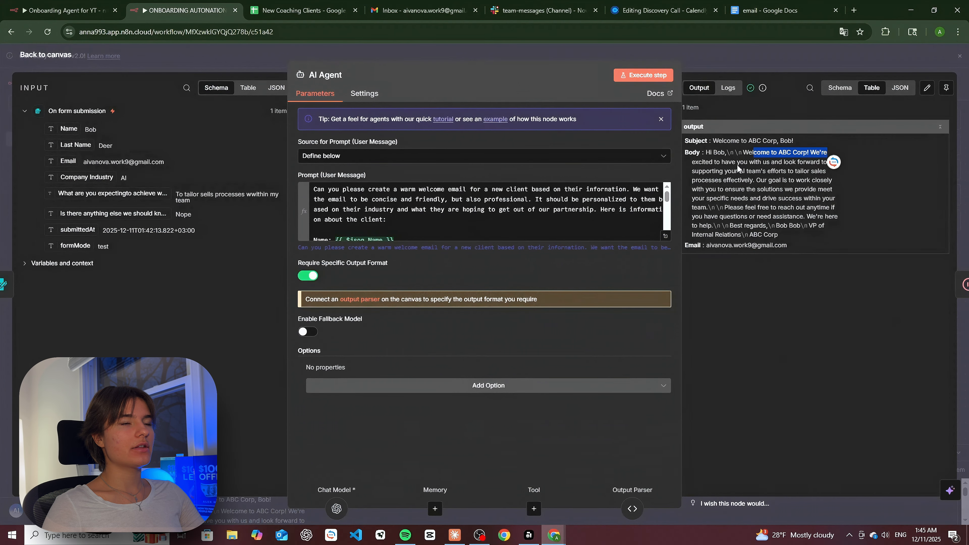
left_click(750, 152)
left_click_drag(703, 162, 821, 162)
left_click_drag(723, 172, 779, 172)
left_click(802, 59)
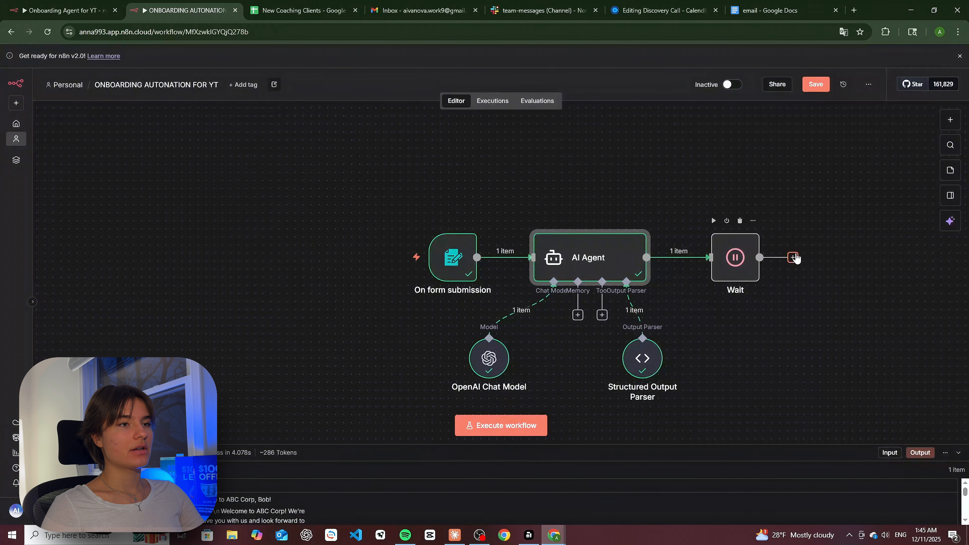
- Search 'Email' and add a Gmail 'Send a message' node after the Wait node
left_click(793, 257)
left_click(829, 149)
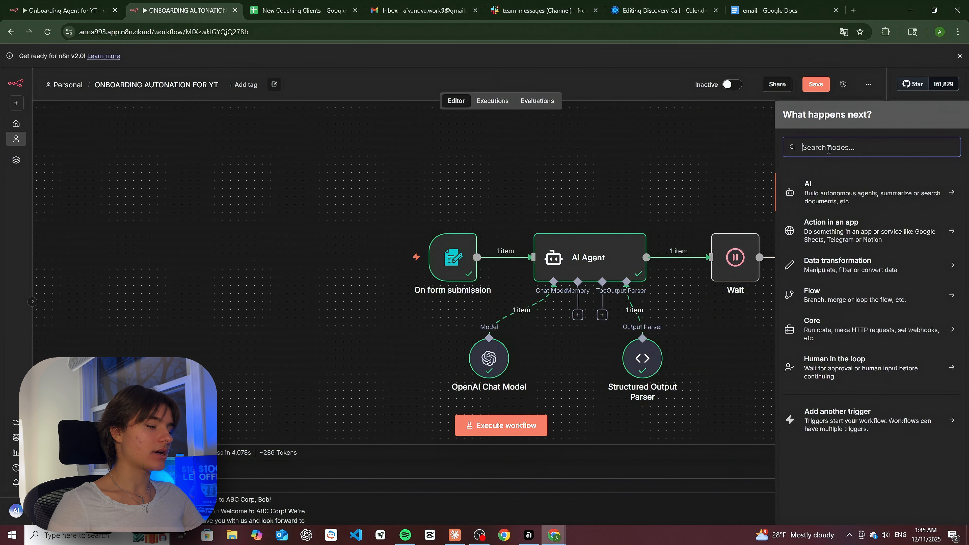
type("Email")
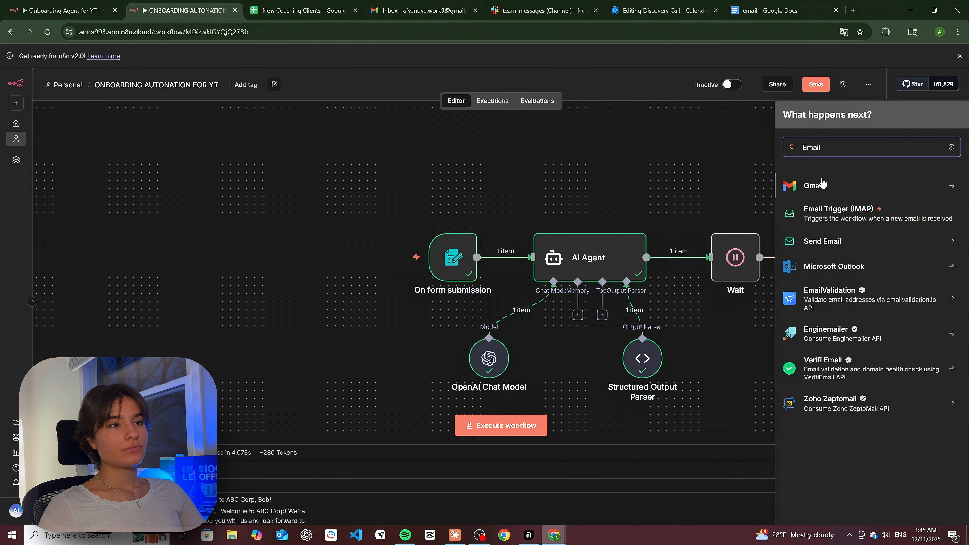
left_click(842, 185)
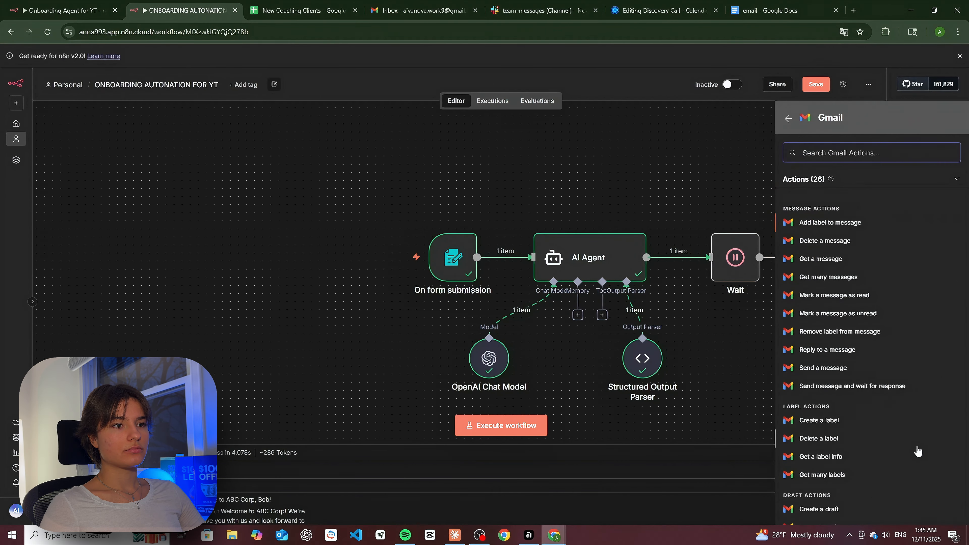
left_click(842, 369)
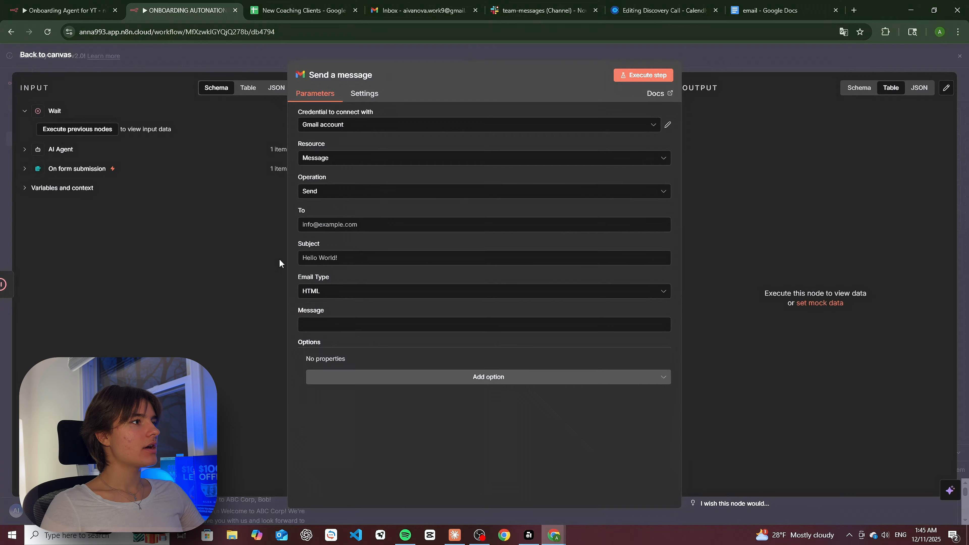
- Map the AI Agent's Email output into To and its Subject output into Subject
left_click(336, 228)
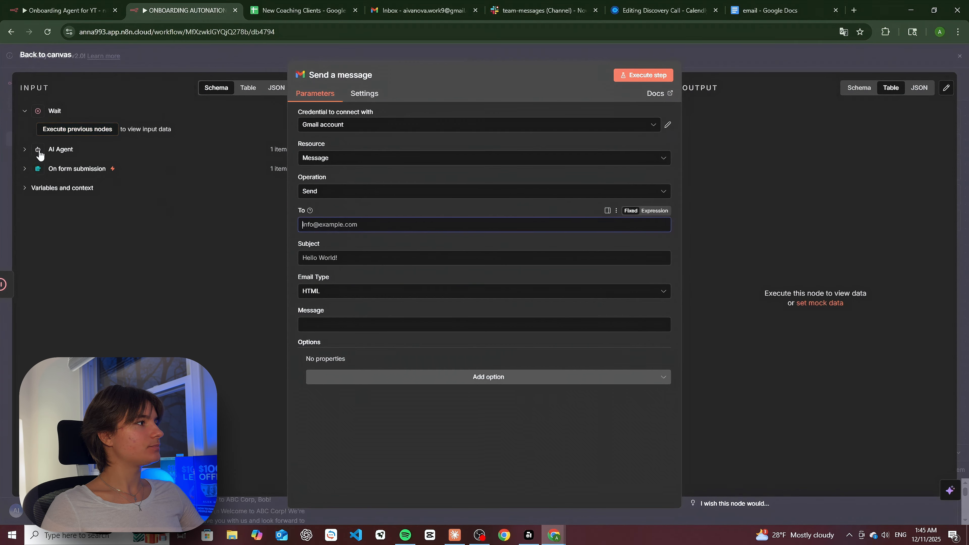
left_click(25, 151)
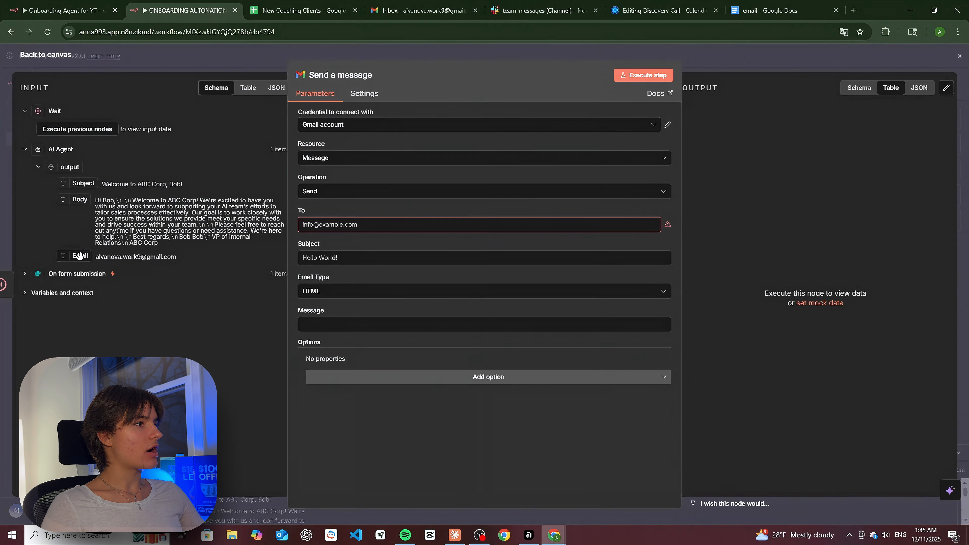
left_click_drag(81, 256, 336, 225)
left_click(327, 302)
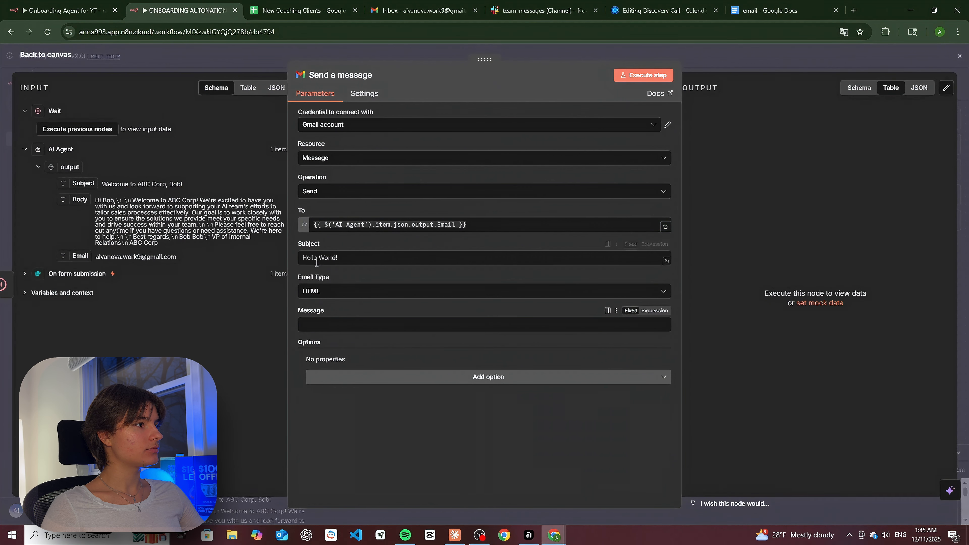
left_click_drag(78, 183, 313, 265)
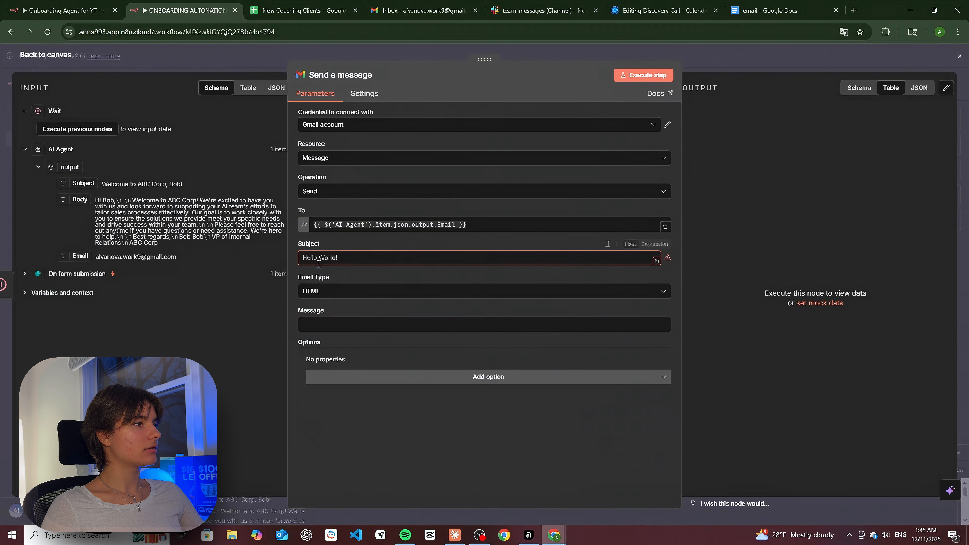
left_click_drag(82, 183, 323, 261)
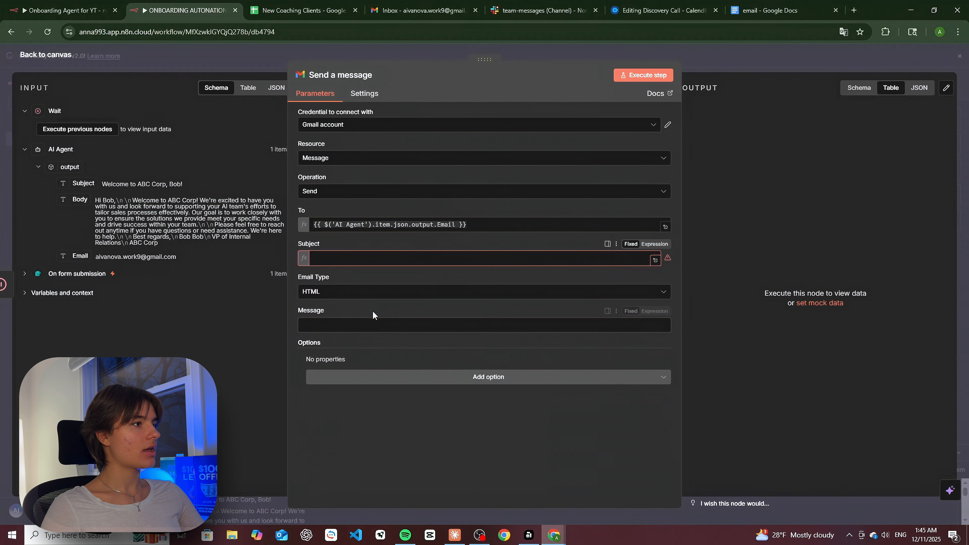
left_click(373, 325)
- Set the Message to the AI Agent's Body output and add a line break after it
left_click_drag(77, 199, 317, 326)
left_click(493, 327)
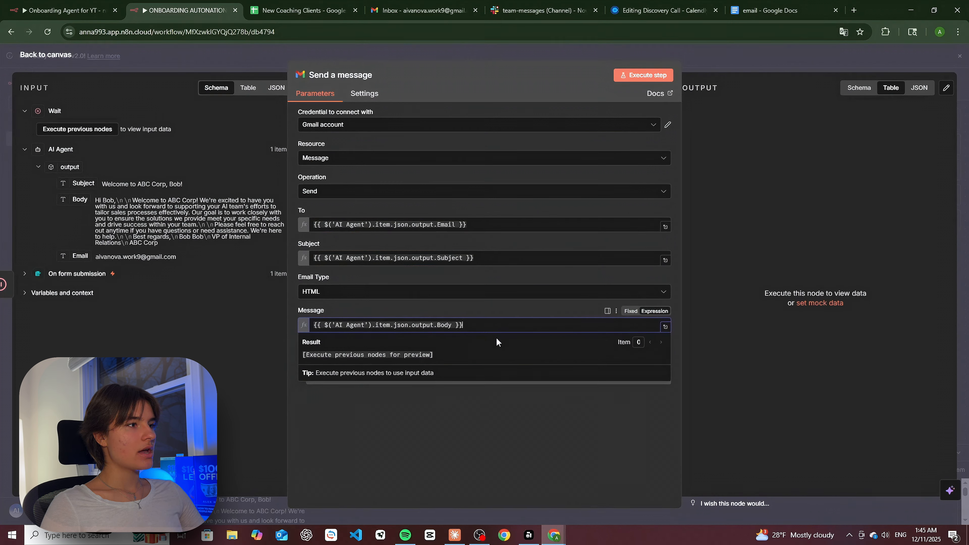
key("Return")
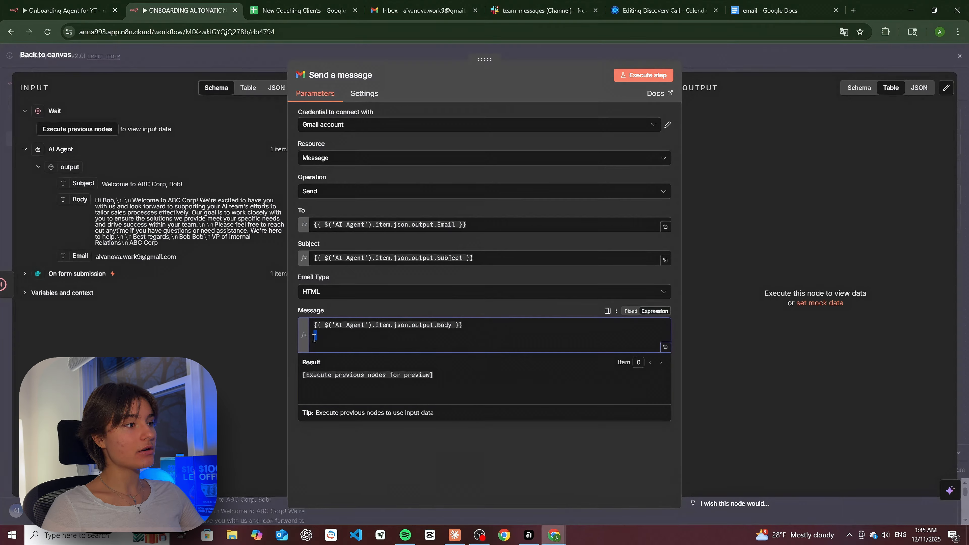
key("Return")
key("BackSpace")
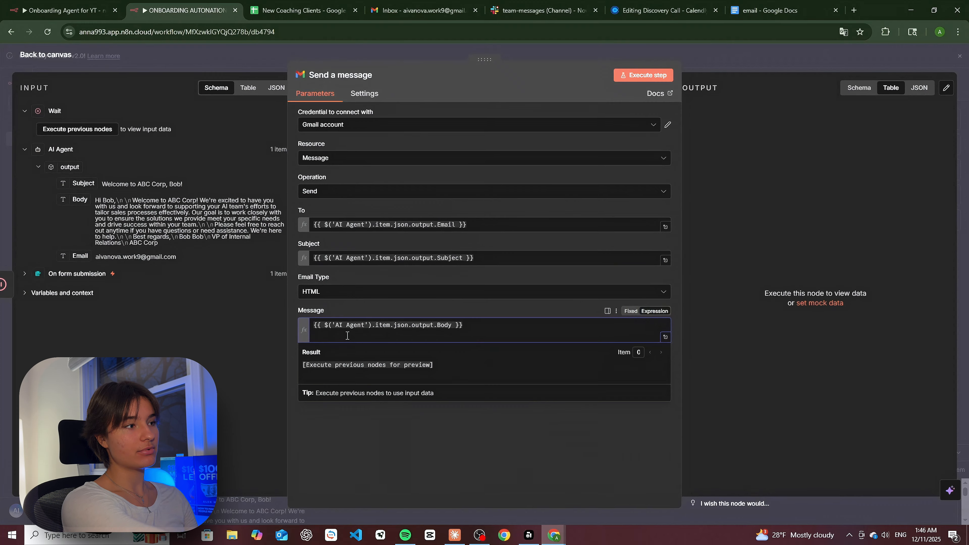
- Replace the stray Hi! line with "Here's the link, where you can book a meeting with me"
key("Return")
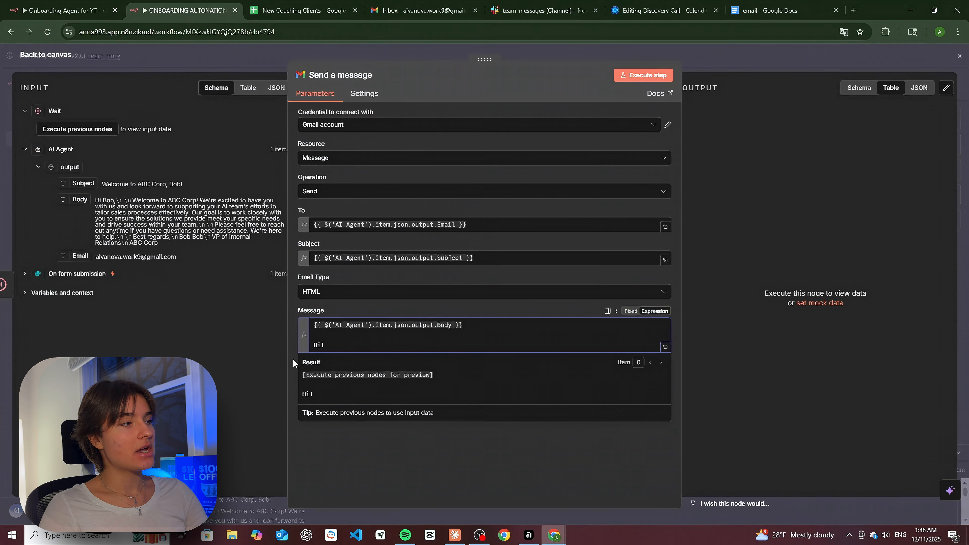
left_click_drag(338, 342, 280, 351)
key("BackSpace")
key("BackSpace")
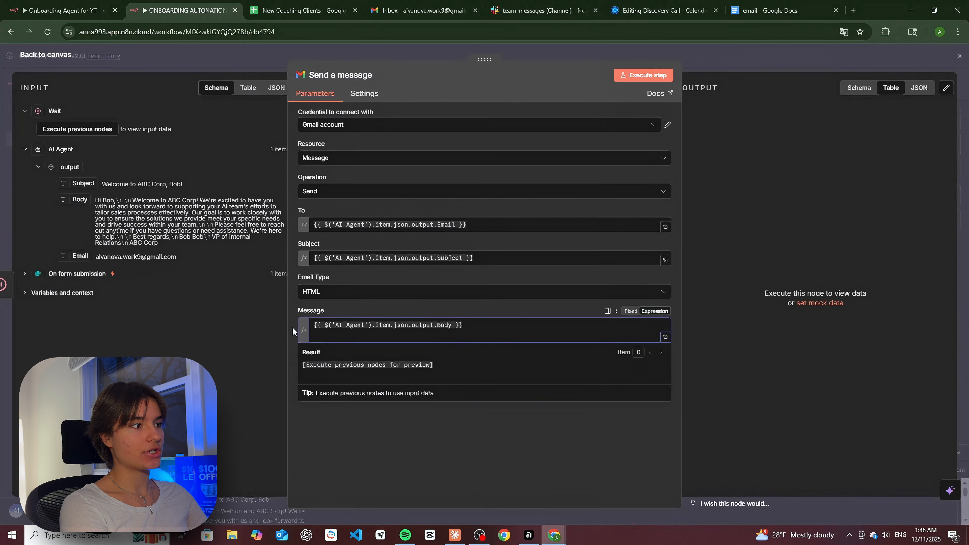
type("<br/>")
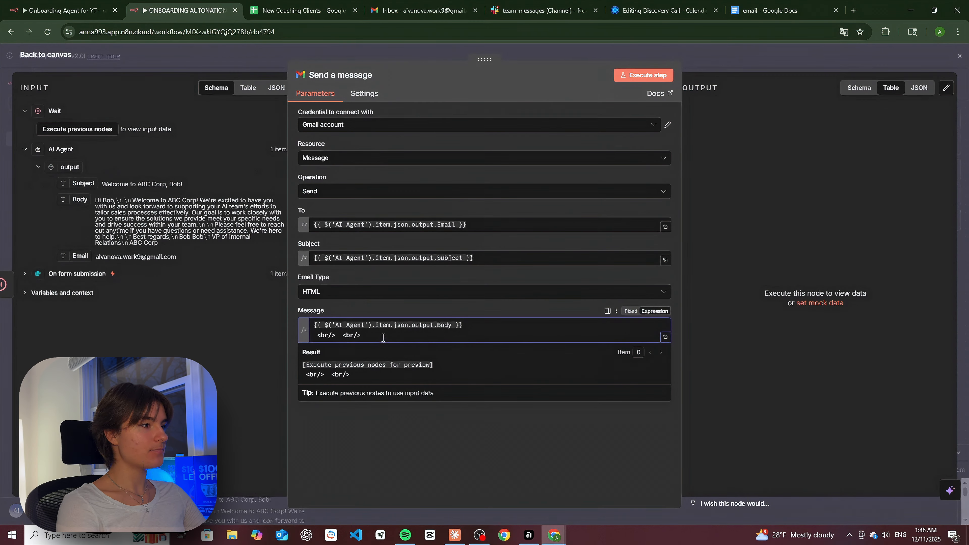
key("Return")
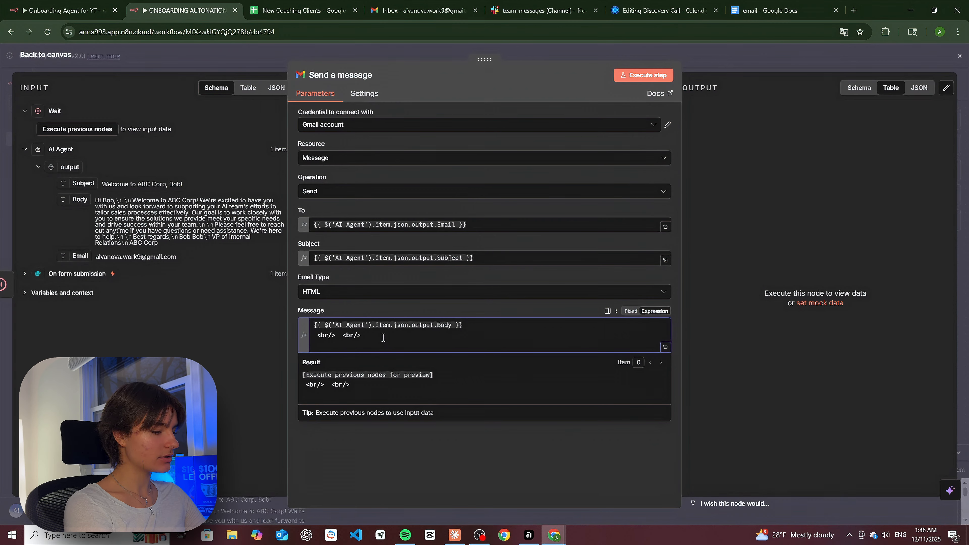
type("Here's the linmk,")
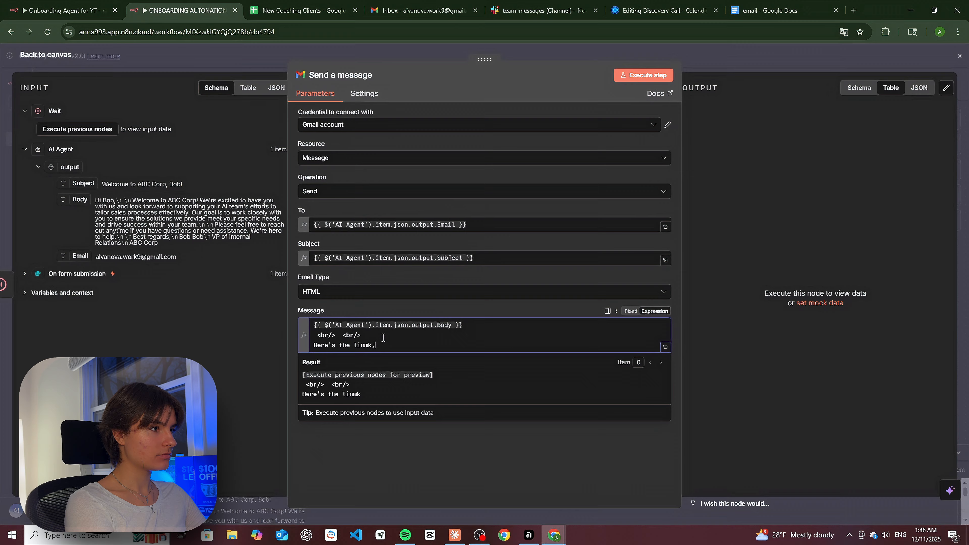
key("BackSpace")
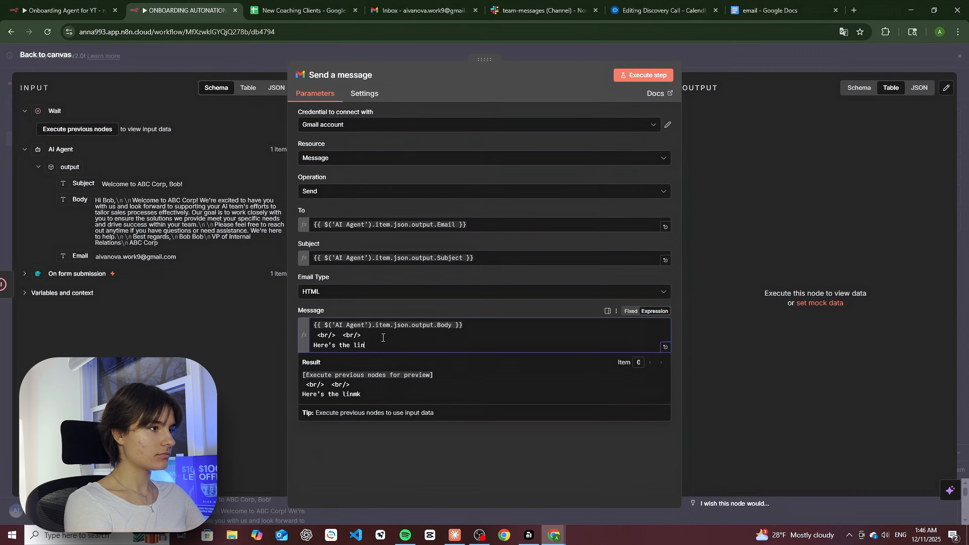
type("k, wher")
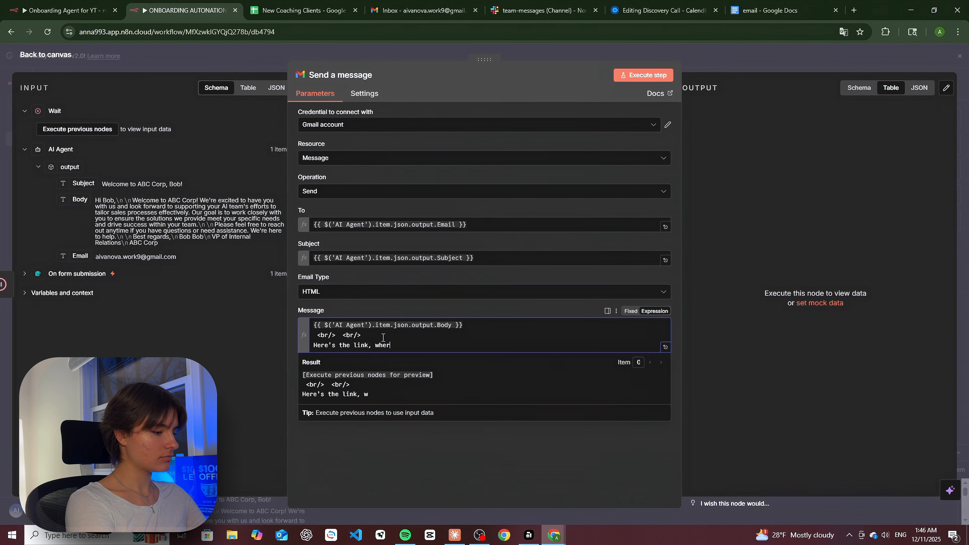
type("e you can b")
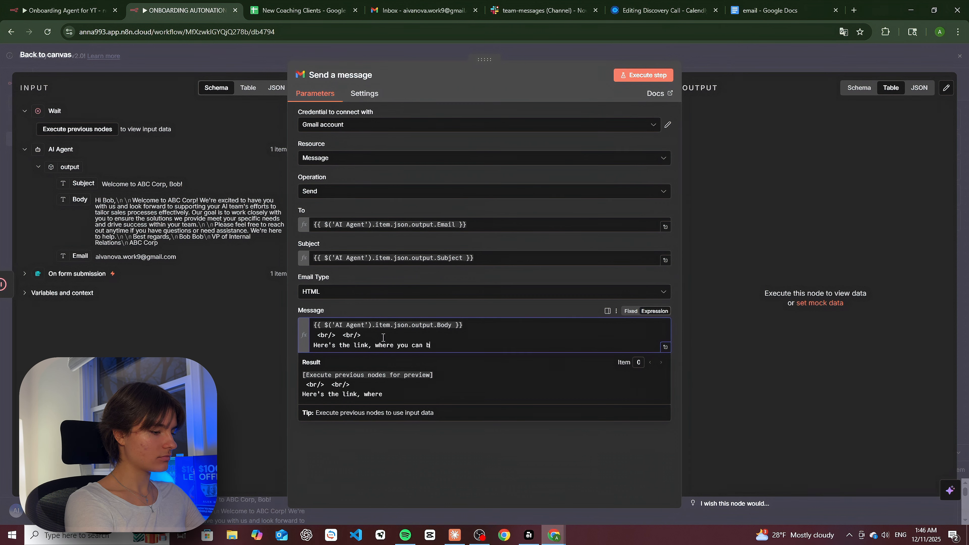
type("ook a meetinh")
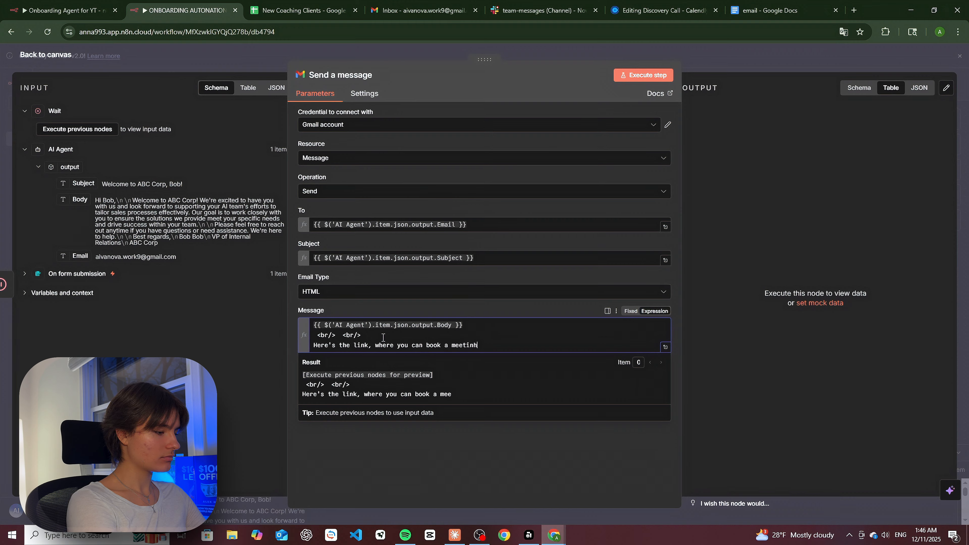
type(" with me:")
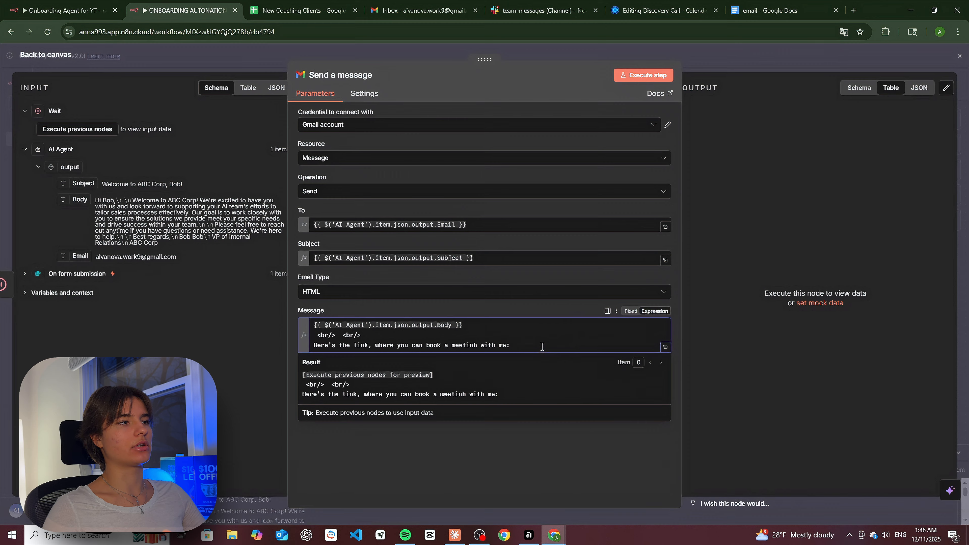
left_click(477, 343)
key("BackSpace")
type("g")
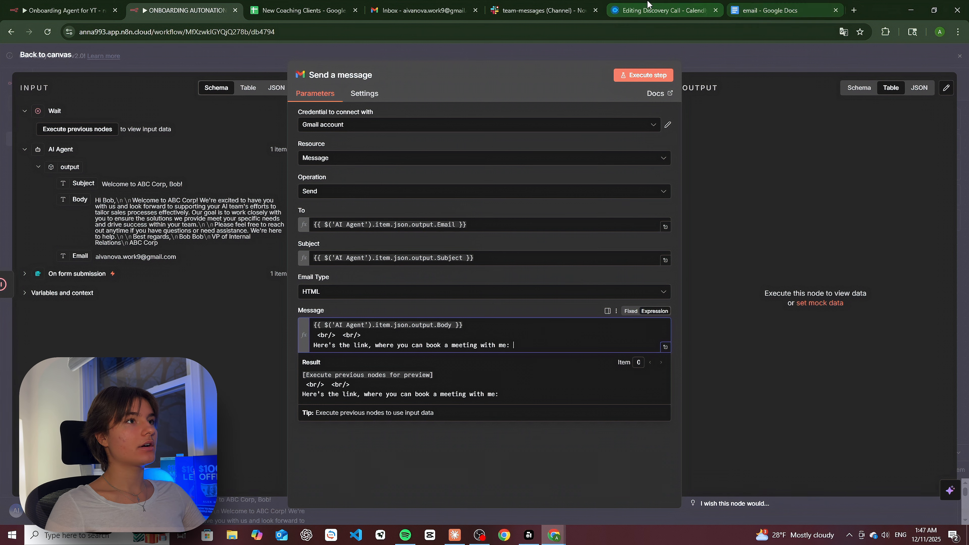
- Paste the Calendly Discovery Call booking link into the message and run the Gmail step
left_click(664, 10)
left_click(676, 237)
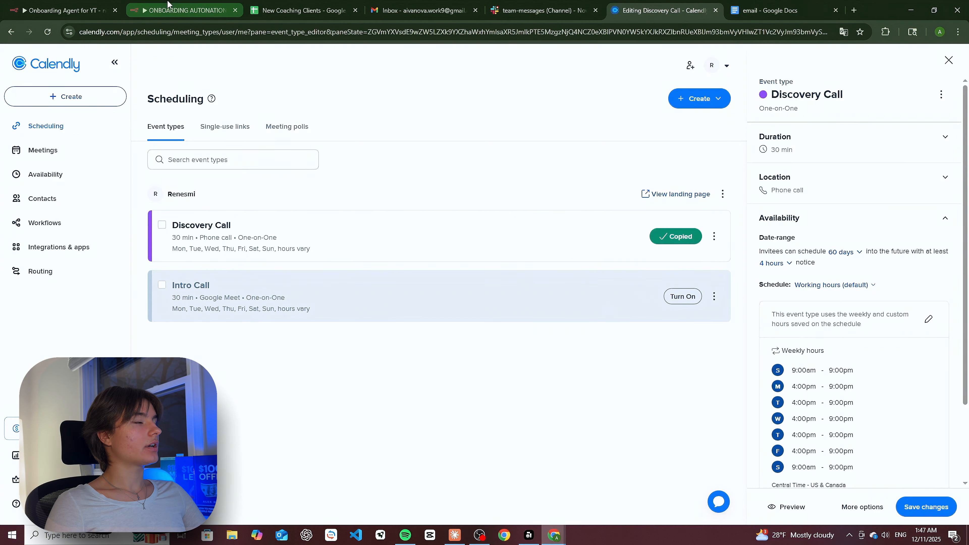
left_click(184, 11)
left_click(556, 339)
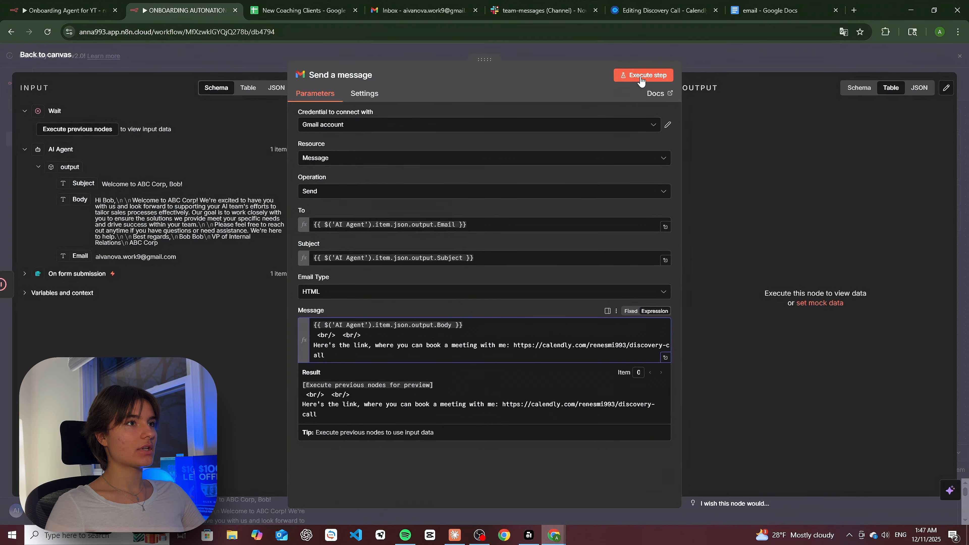
left_click(644, 75)
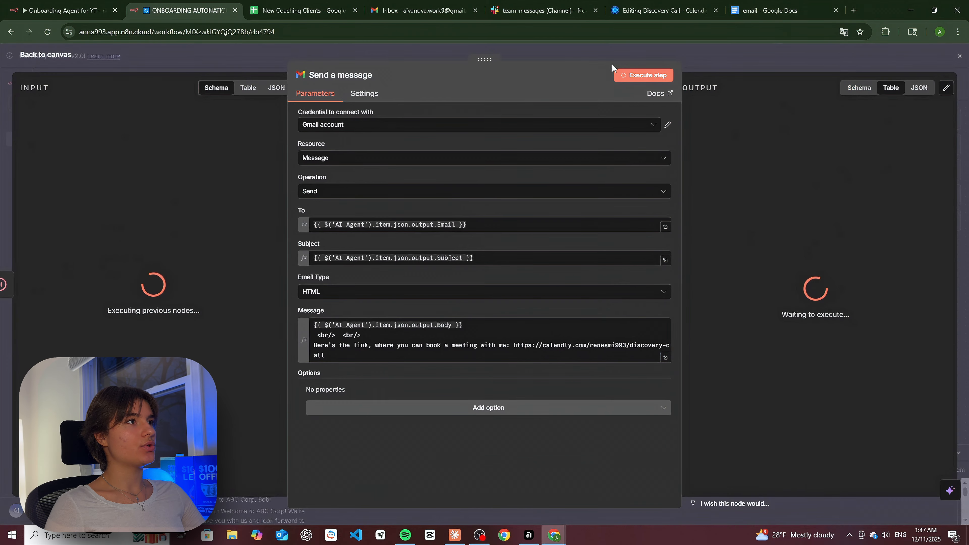
- Open the Welcome to ABC Corp, Bob! email, follow its Calendly link, then return to n8n
left_click(407, 4)
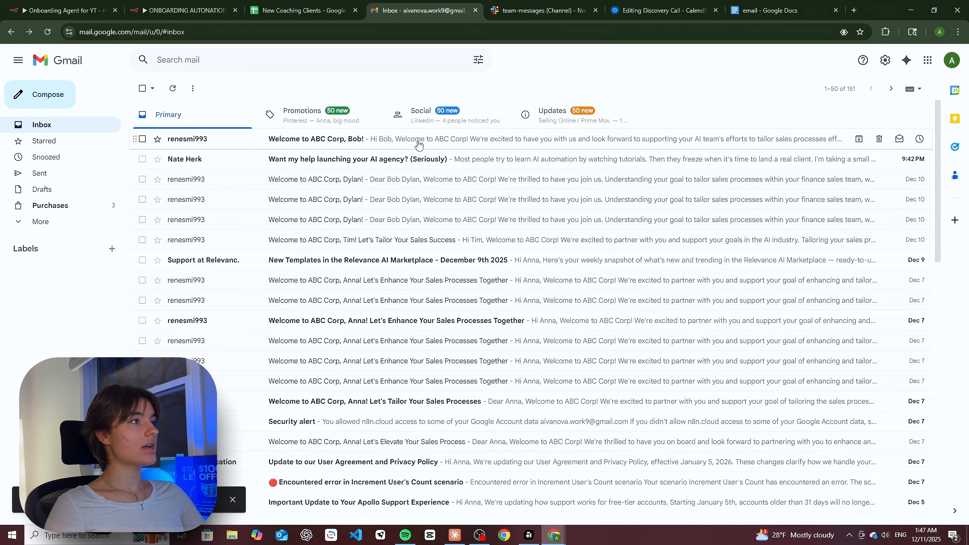
left_click(297, 144)
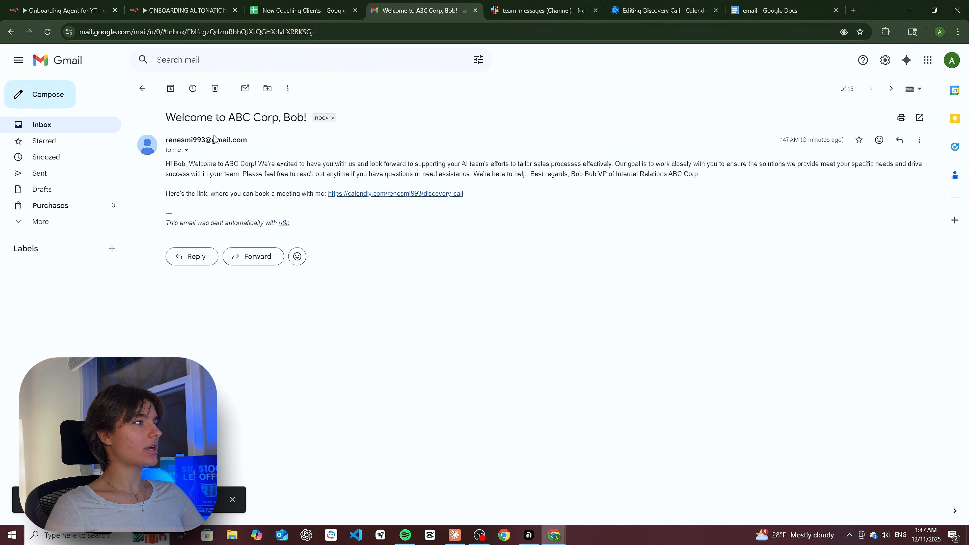
left_click_drag(173, 164, 701, 175)
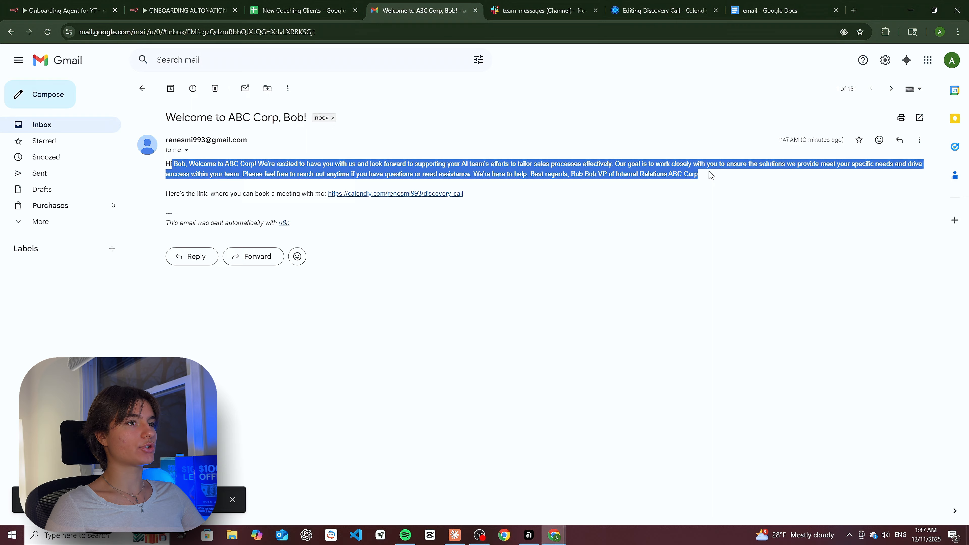
left_click(609, 166)
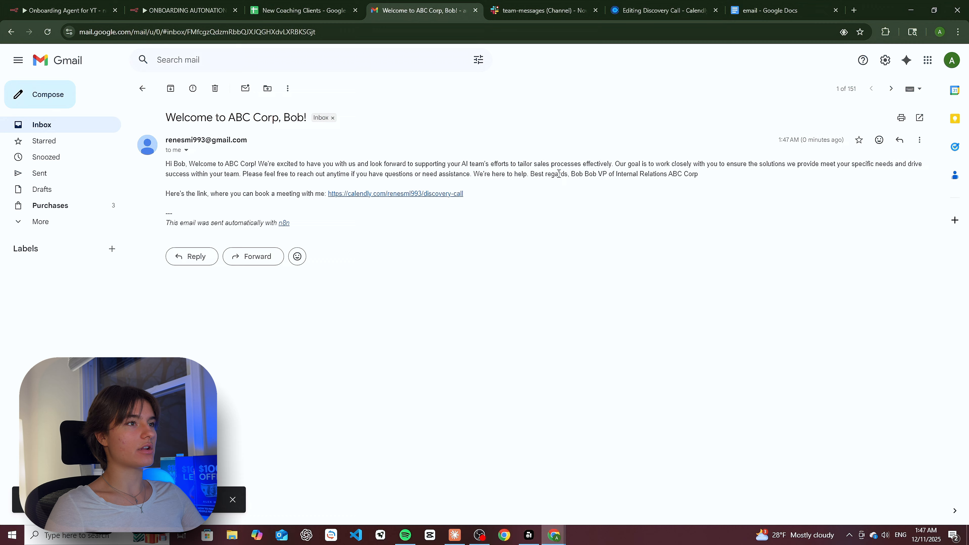
left_click(404, 193)
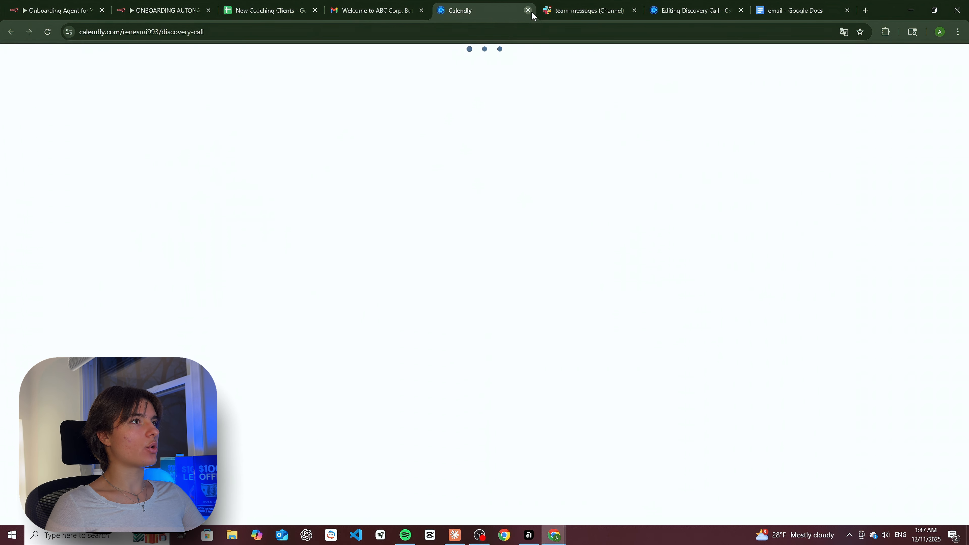
left_click(531, 12)
left_click(168, 11)
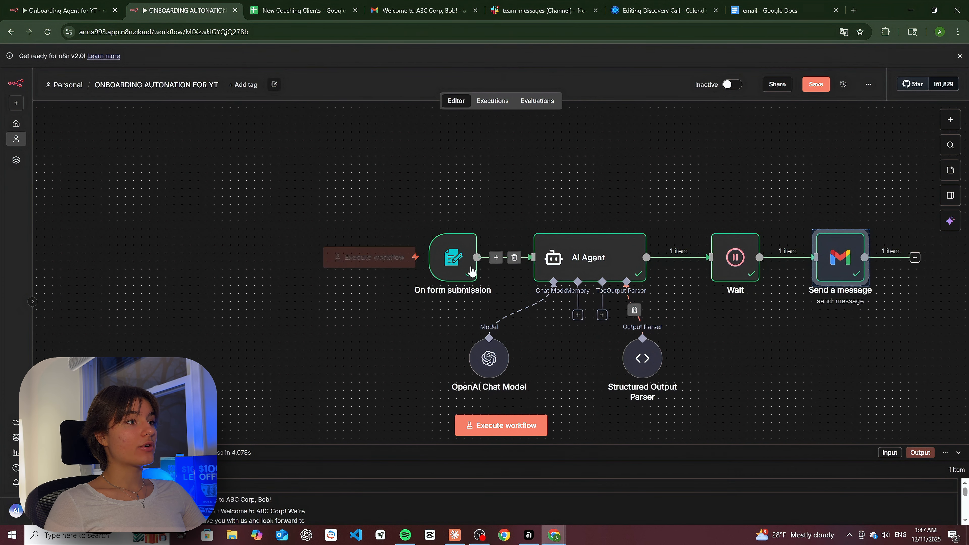
- Add a new AI Agent after the form trigger with its prompt source set to Define below
left_click_drag(471, 271, 342, 359)
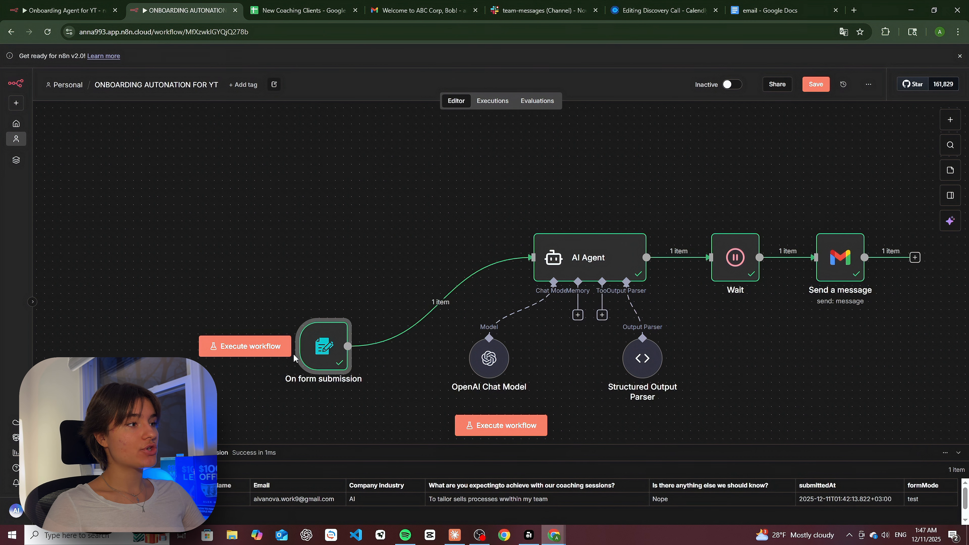
scroll(326, 308, "down", 3)
left_click_drag(324, 242, 248, 337)
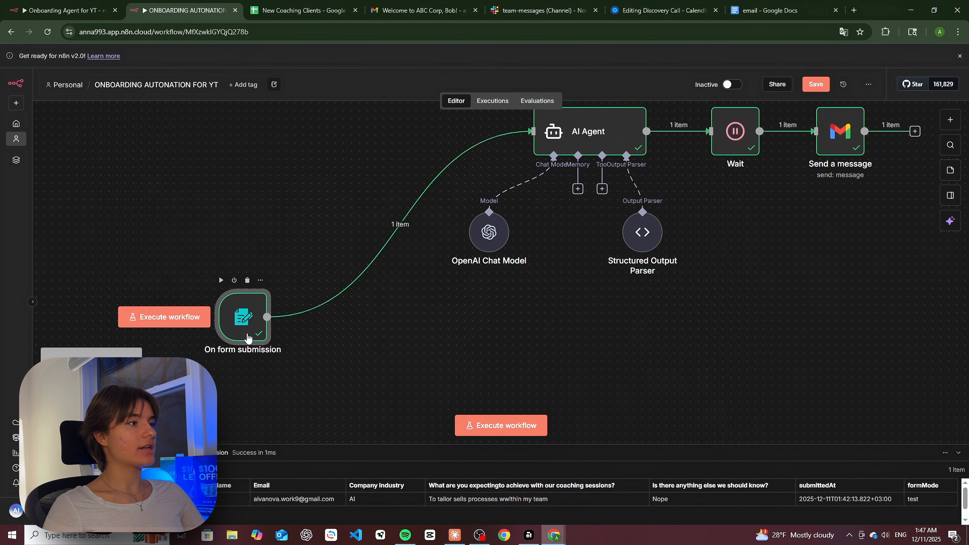
left_click(267, 317)
left_click(825, 200)
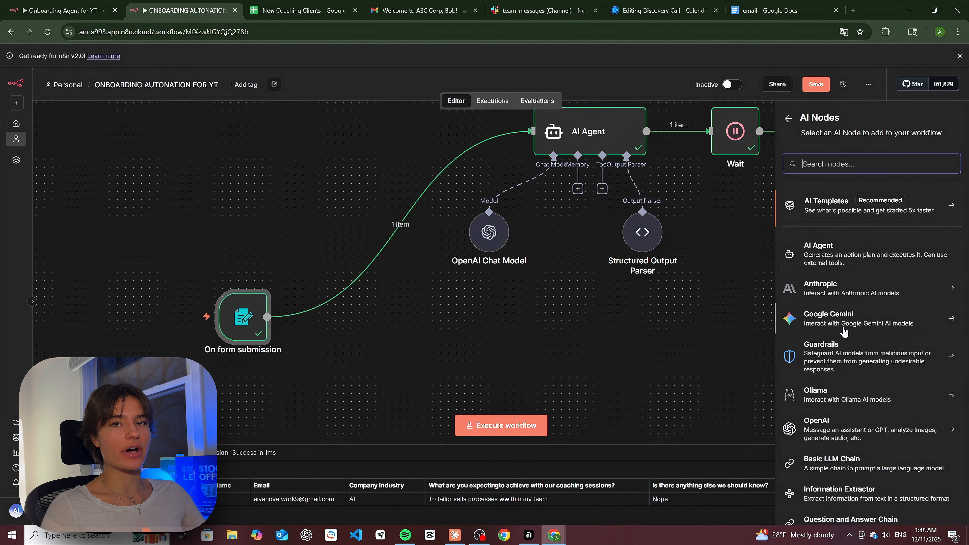
left_click(854, 256)
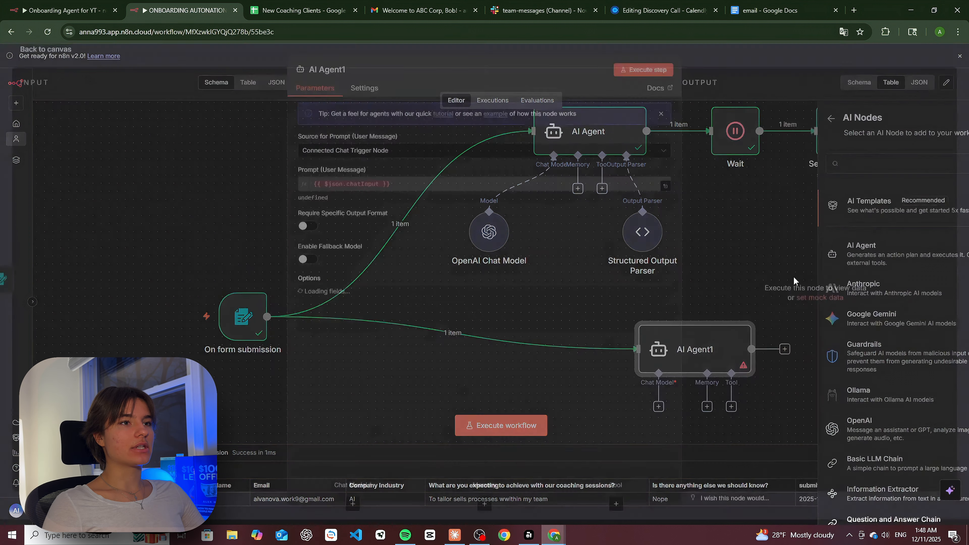
left_click(353, 156)
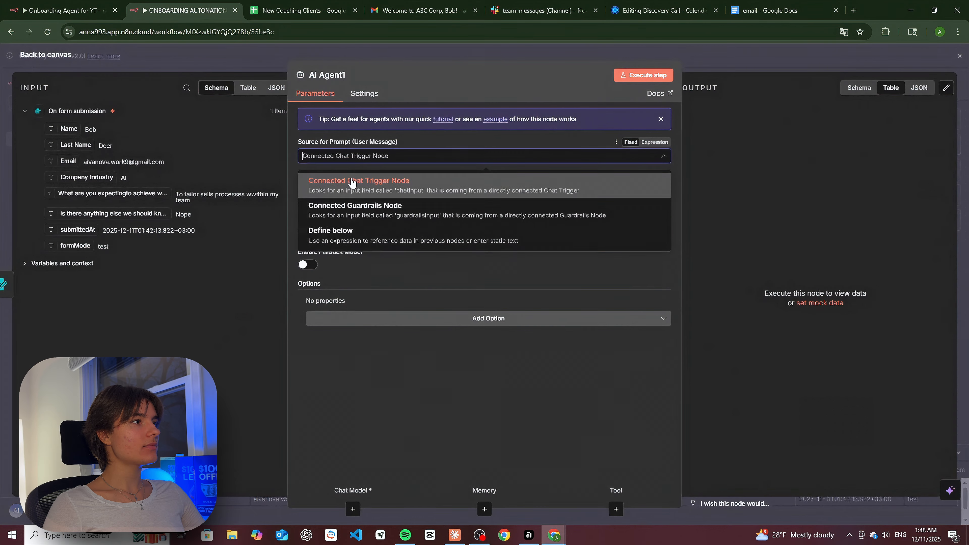
left_click(335, 237)
- Insert the form's Name, Company Industry, coaching goals and Email fields into the agent prompt
left_click(467, 193)
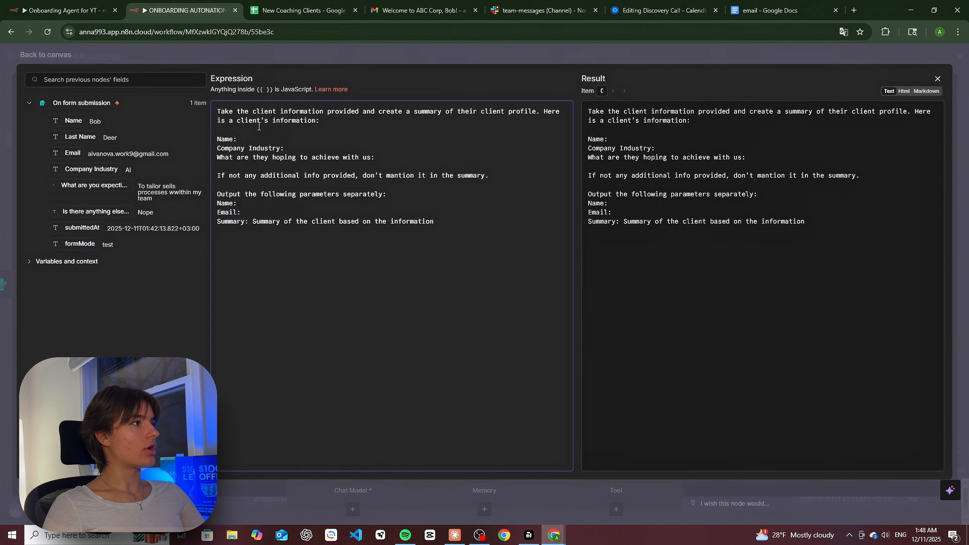
left_click_drag(73, 121, 244, 139)
left_click_drag(91, 169, 284, 148)
left_click_drag(92, 185, 376, 157)
left_click(258, 215)
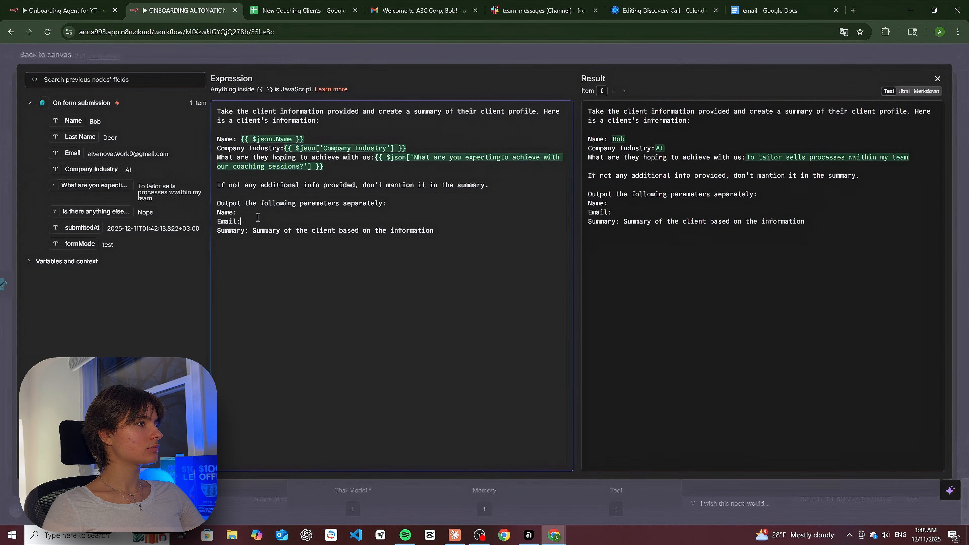
left_click_drag(81, 123, 239, 212)
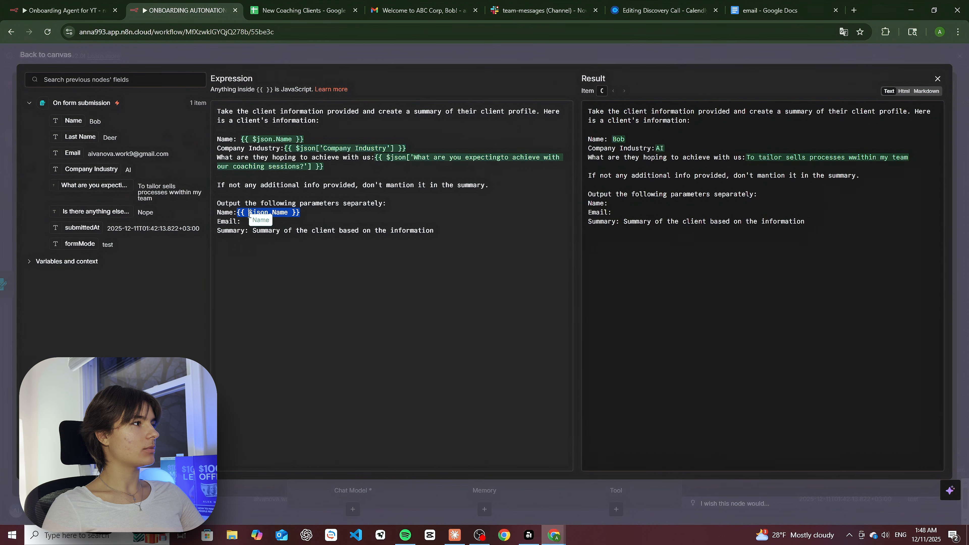
left_click_drag(75, 156, 256, 224)
left_click(256, 192)
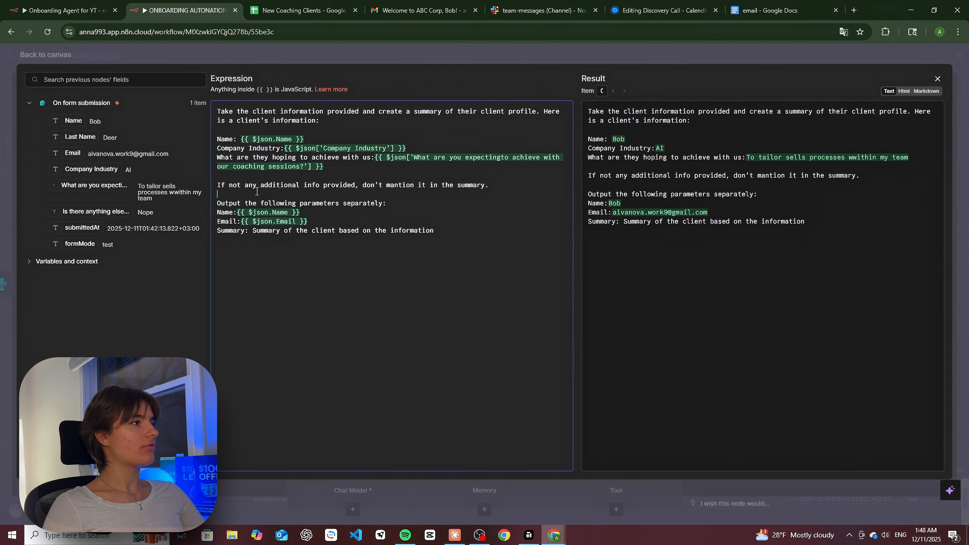
- Correct the "mantion" typo to "mention" in the prompt's additional-info line
left_click_drag(216, 186, 472, 185)
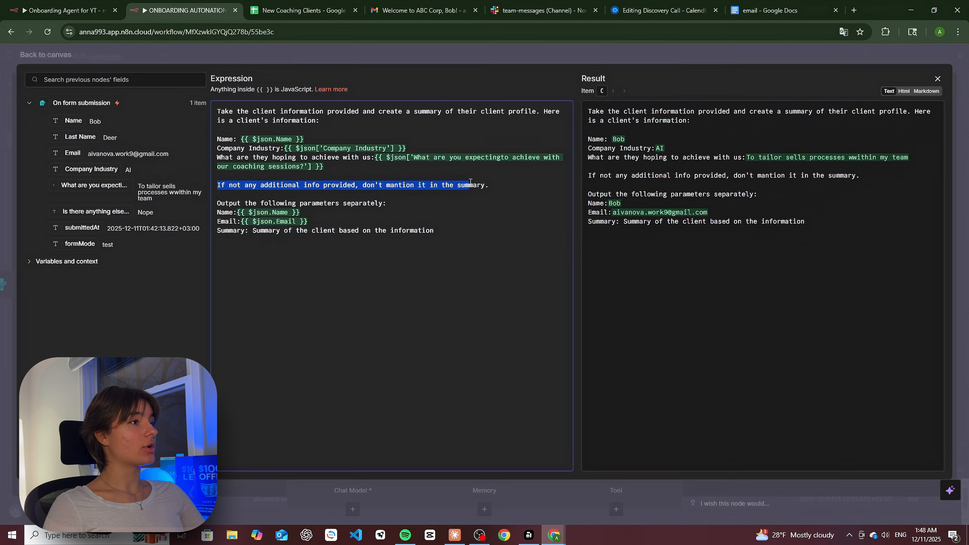
left_click(246, 185)
left_click_drag(258, 185, 347, 185)
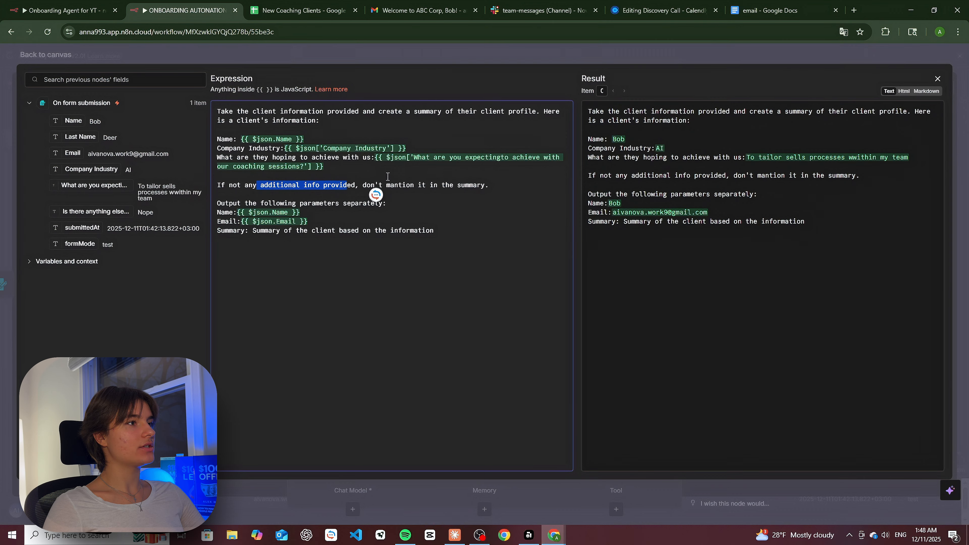
left_click(391, 186)
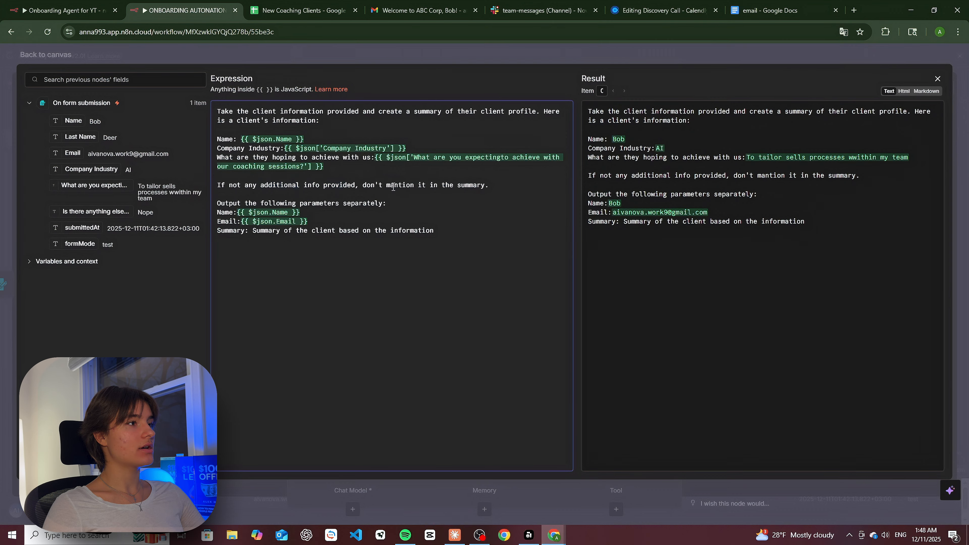
key("Delete")
type("e")
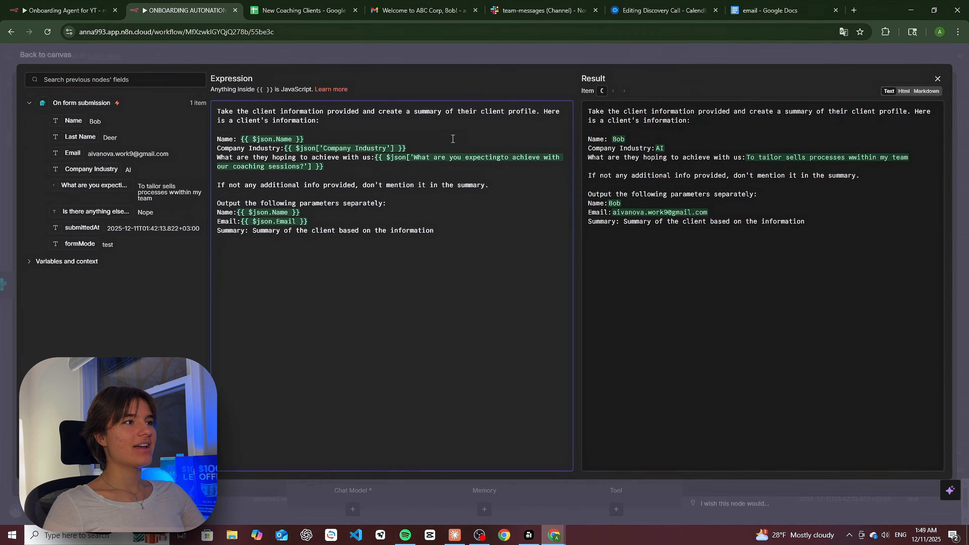
left_click(938, 79)
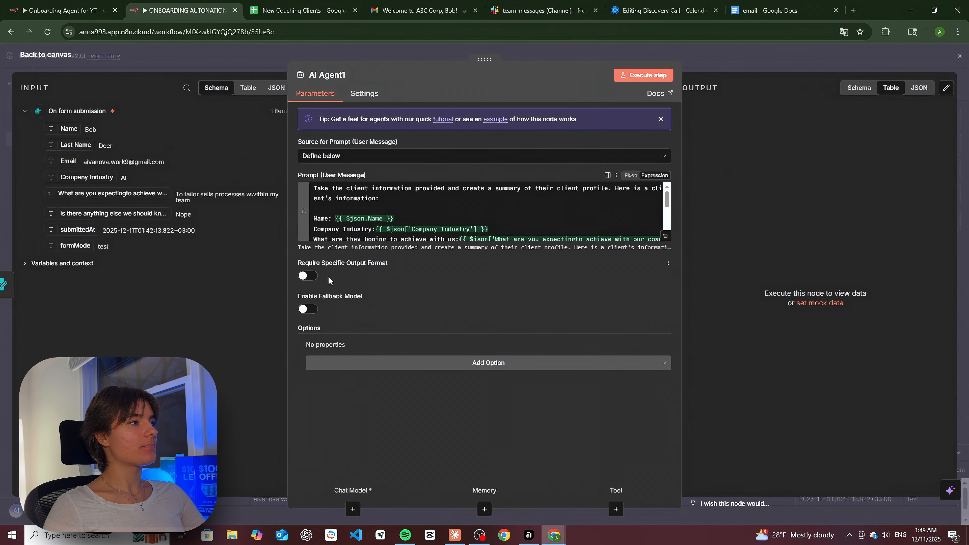
- Require a specific output format and attach a Structured Output Parser with a Name/Email/Summary JSON example
left_click(305, 276)
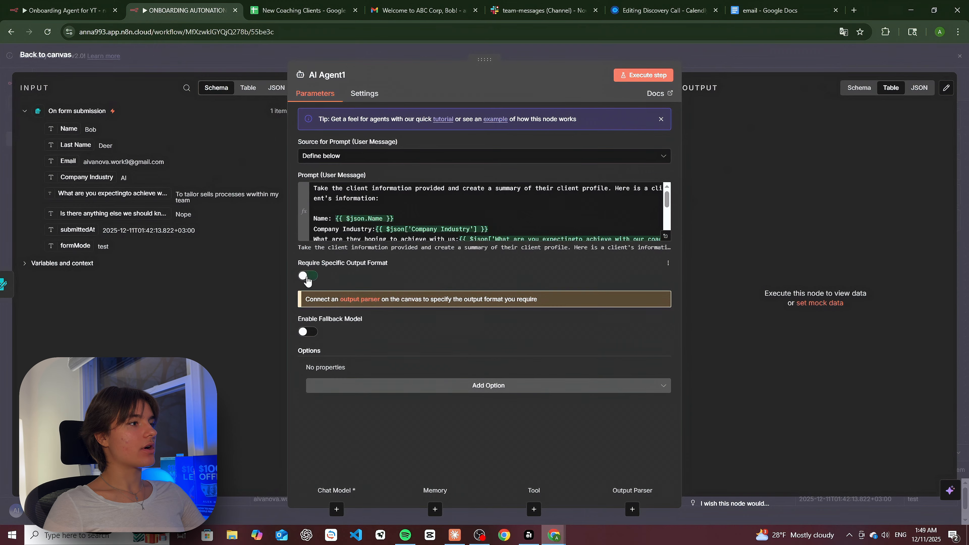
left_click(360, 302)
left_click(900, 217)
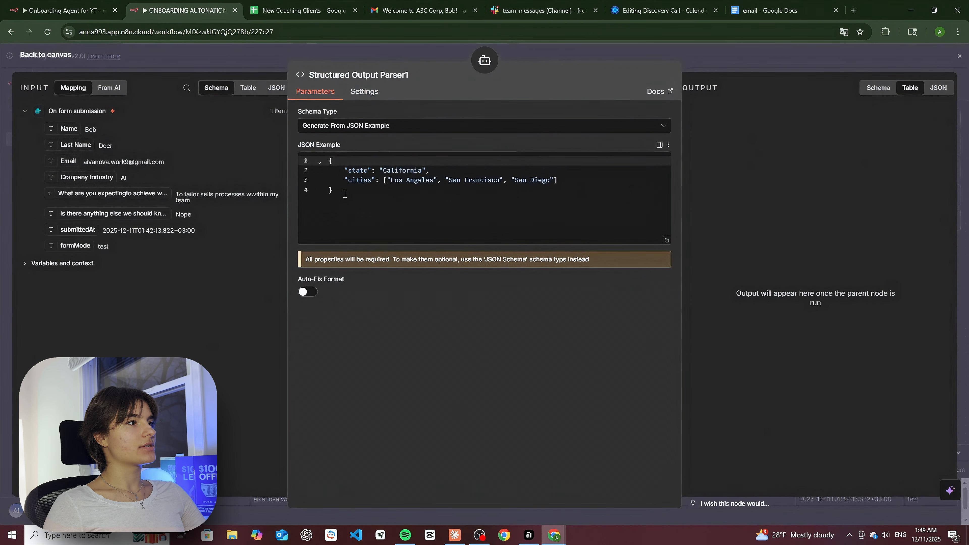
key("ctrl+a")
key("BackSpace")
type("{   \"Name\": \"string\",   \"Email\": \"string\",   \"Summary\": \"string\" }")
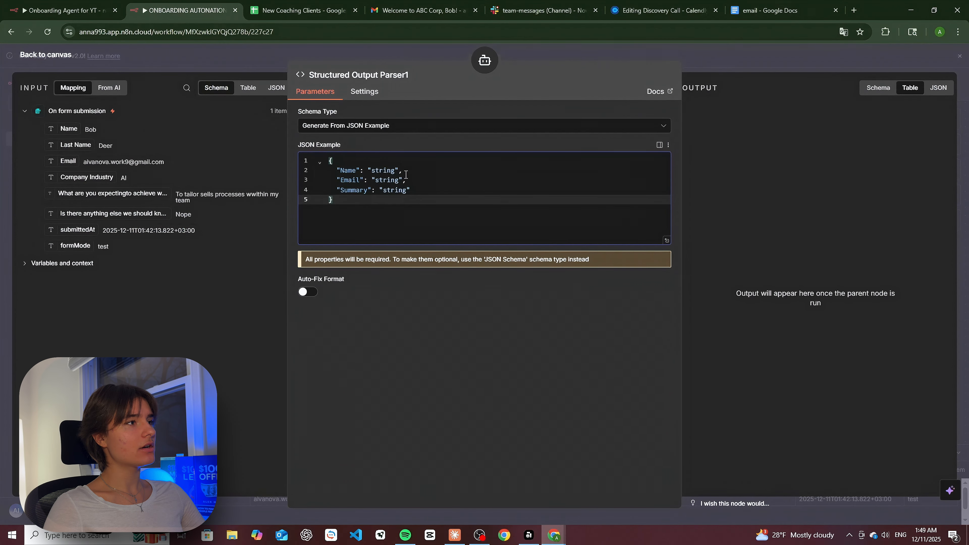
left_click(347, 167)
double_click(351, 180)
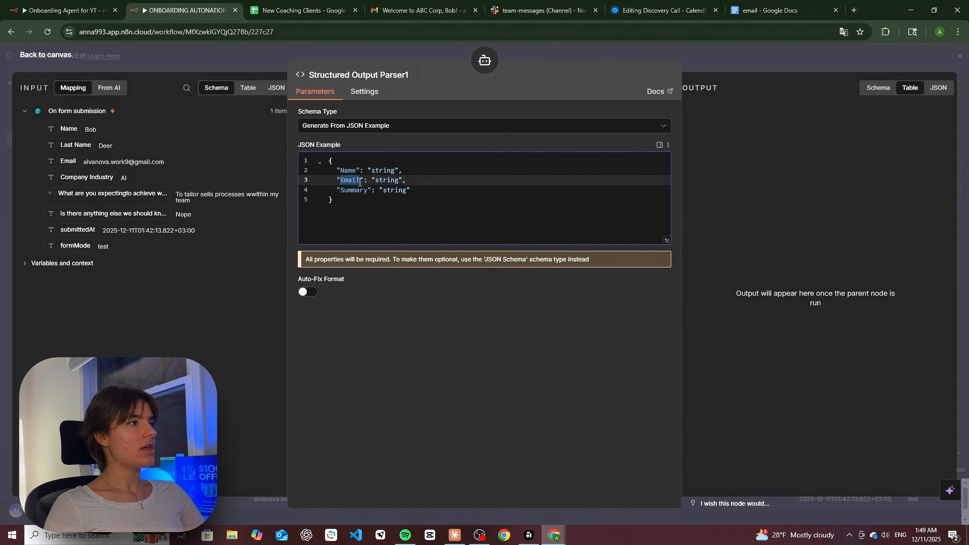
double_click(348, 191)
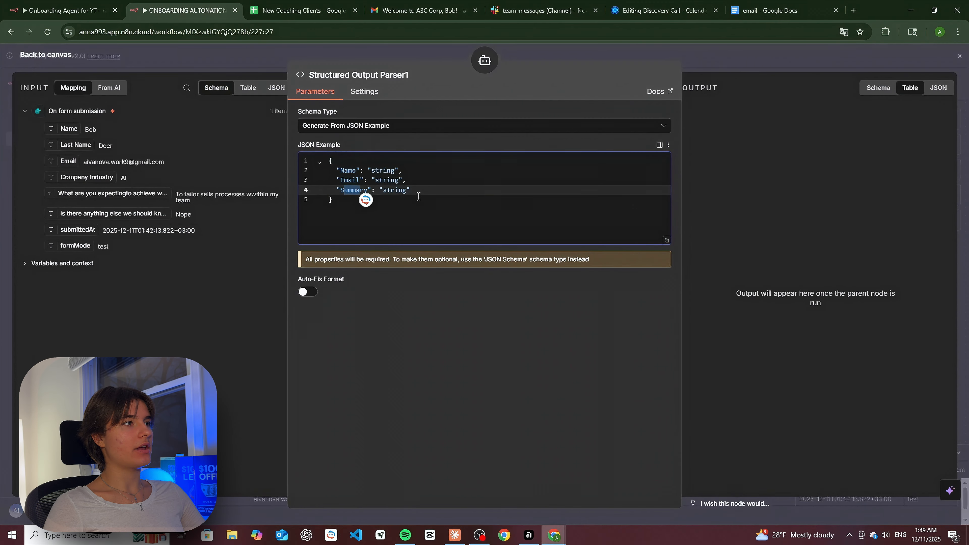
left_click(963, 58)
- Attach a gpt-4.1-mini OpenAI Chat Model to AI Agent1 and arrange both sub-nodes beneath it
left_click(659, 407)
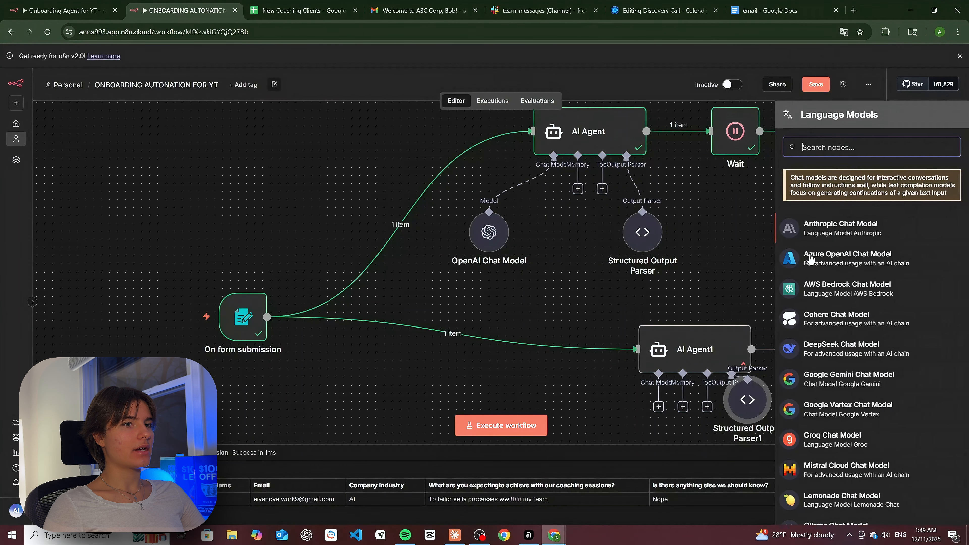
scroll(811, 260, "down", 5)
left_click(840, 405)
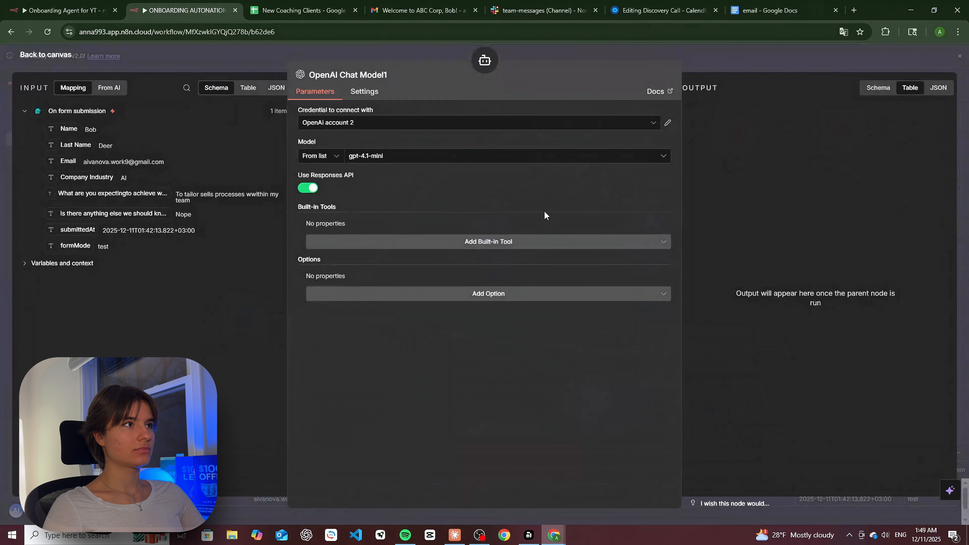
left_click(962, 58)
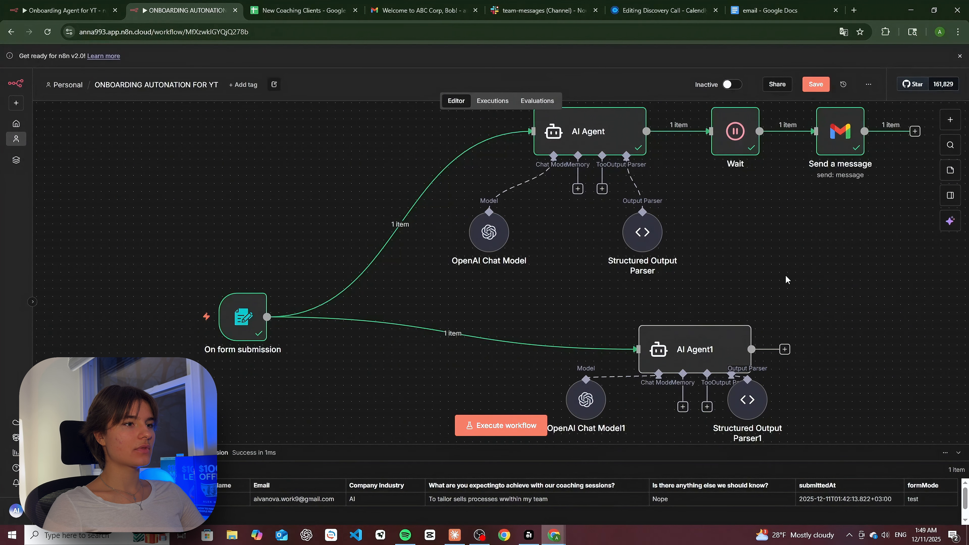
scroll(610, 338, "down", 3)
left_click_drag(589, 310, 646, 377)
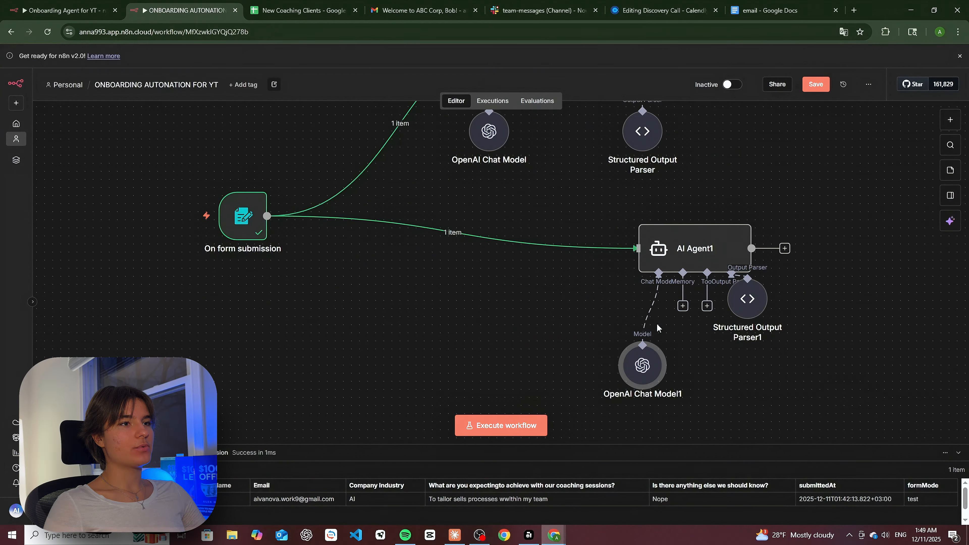
left_click_drag(757, 305, 765, 379)
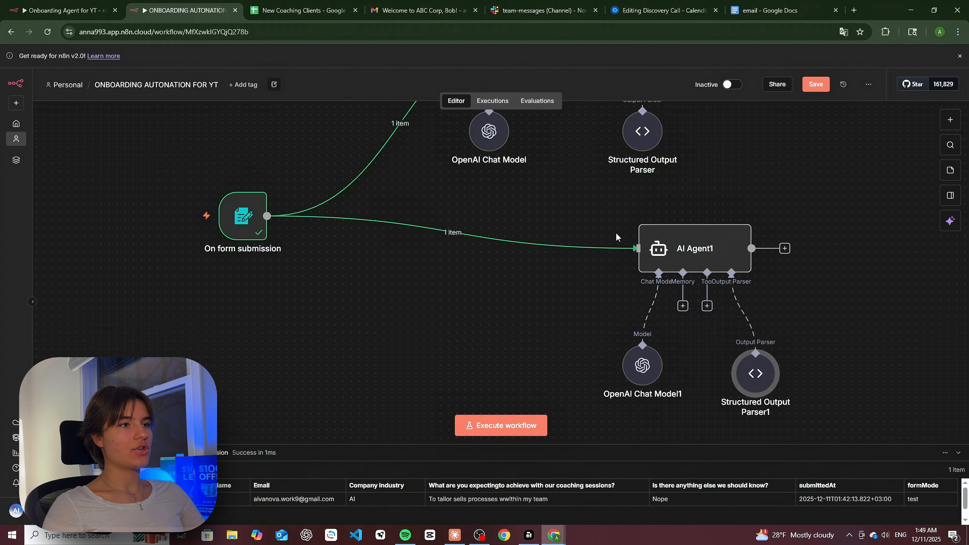
left_click(785, 249)
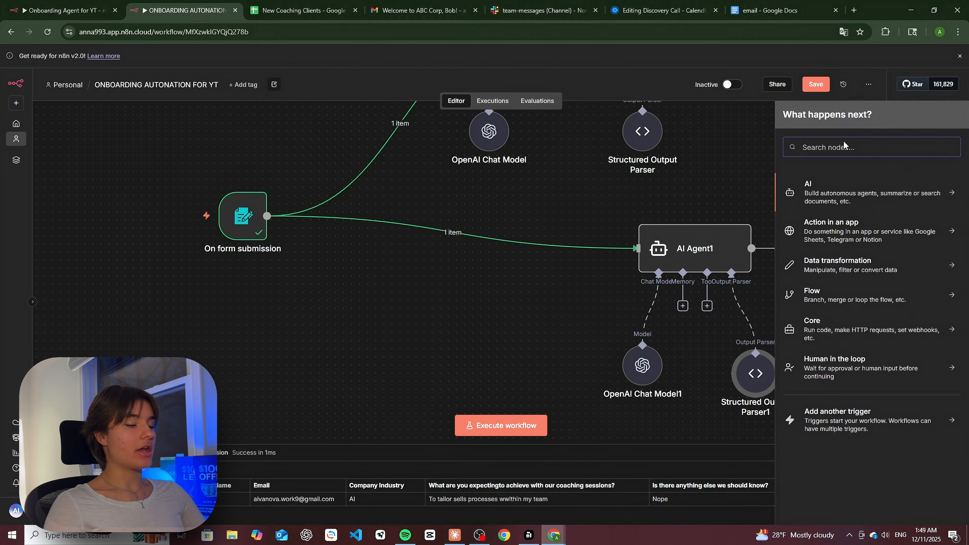
- Add a Google Sheets Append row in sheet step targeting Sheet1 of New Coaching Clients
type("Googl")
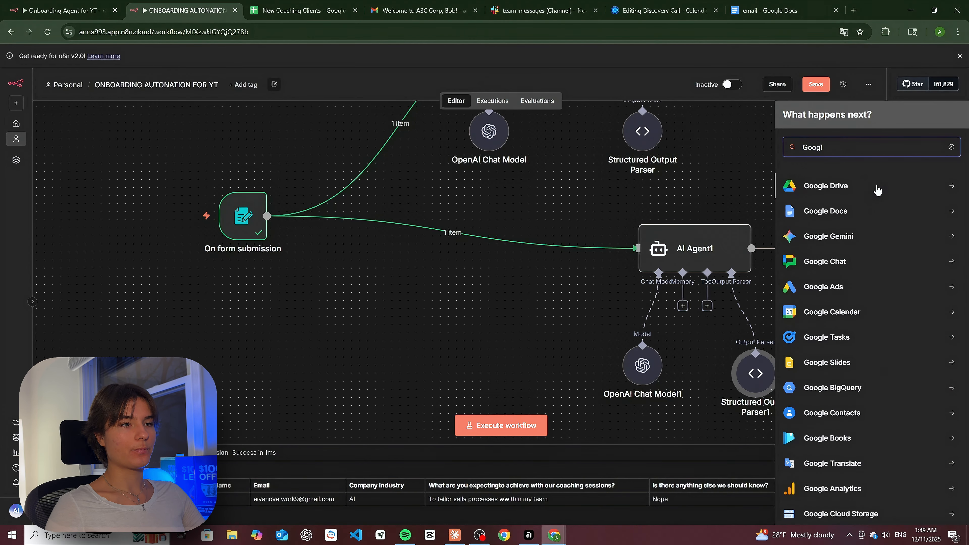
type("e S")
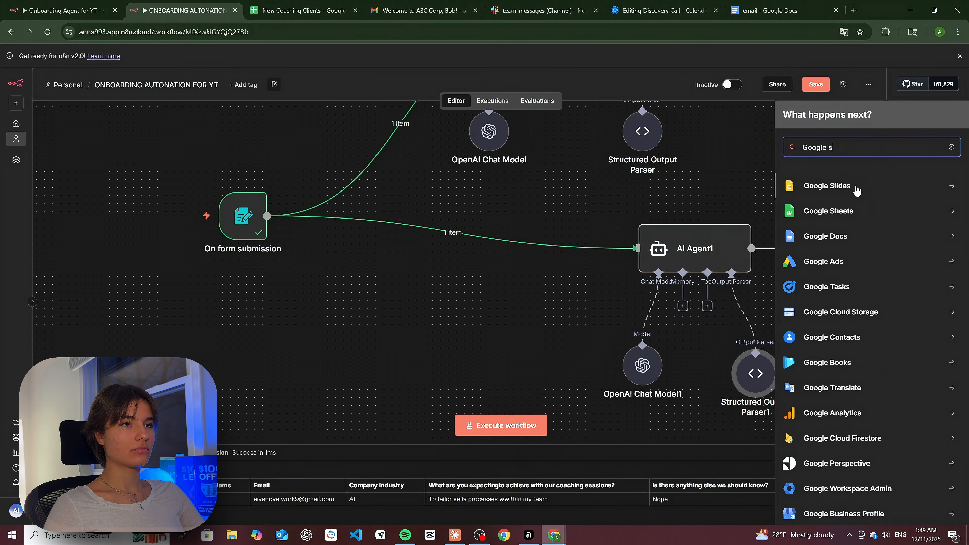
left_click(852, 212)
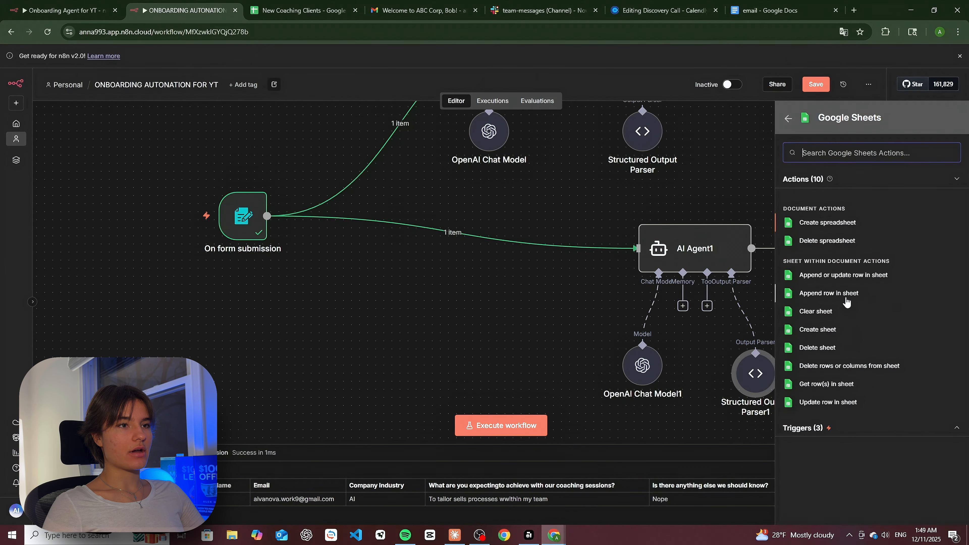
left_click(842, 294)
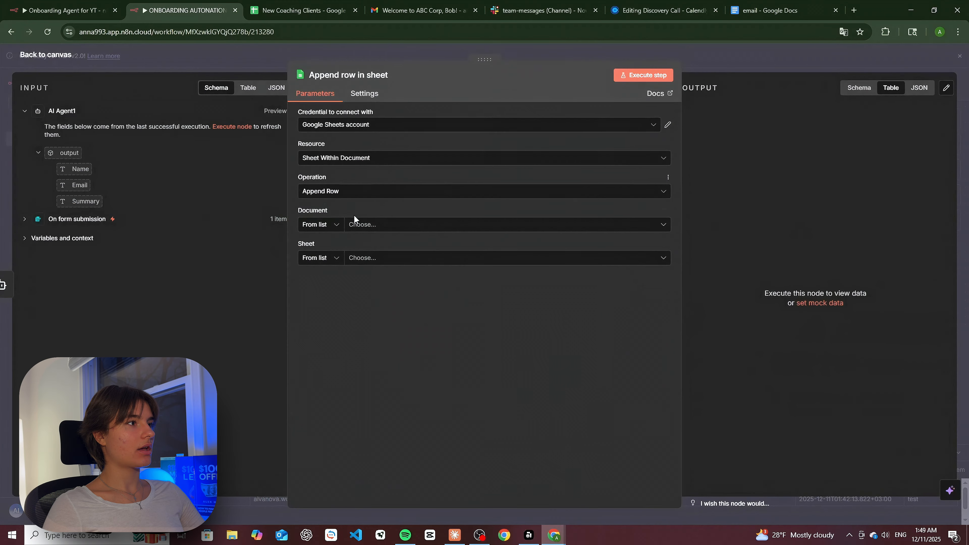
left_click(359, 226)
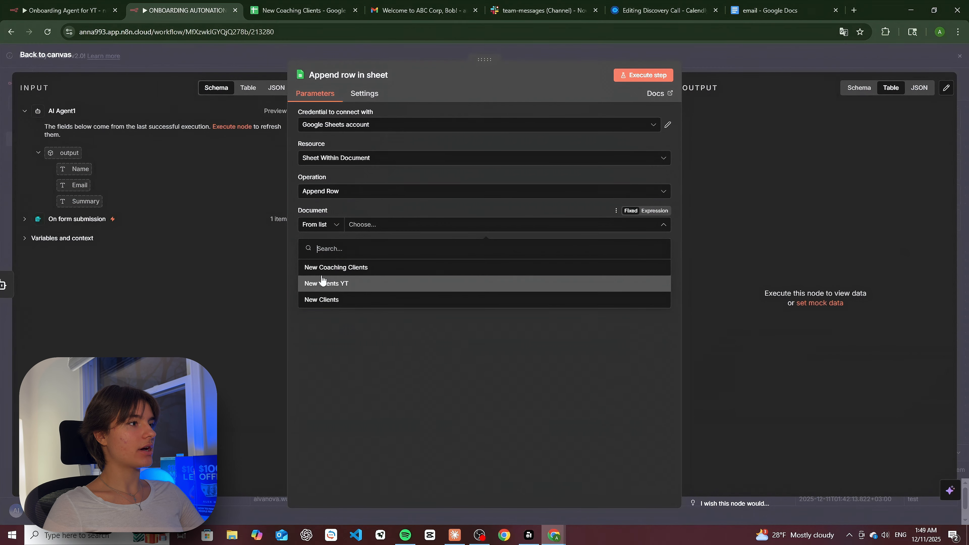
left_click(323, 268)
left_click(368, 260)
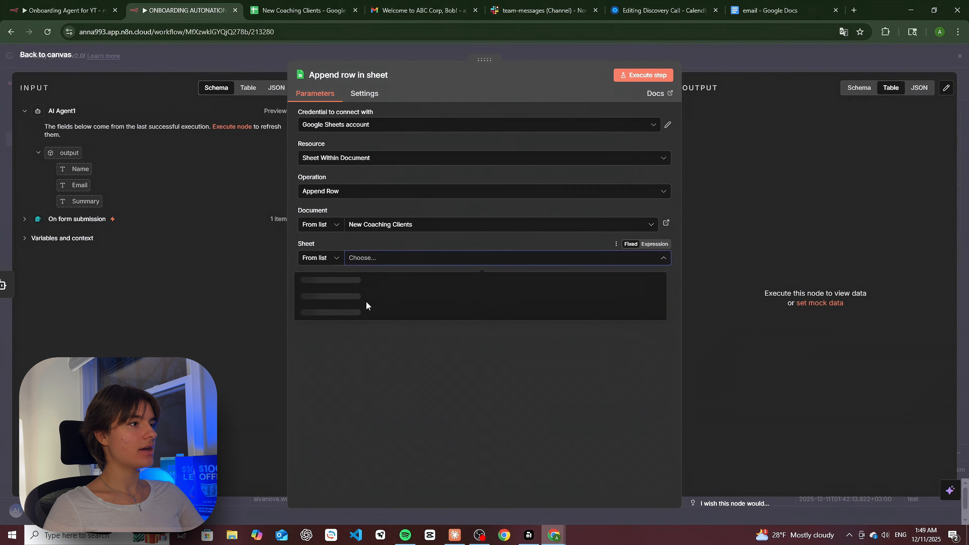
left_click(324, 282)
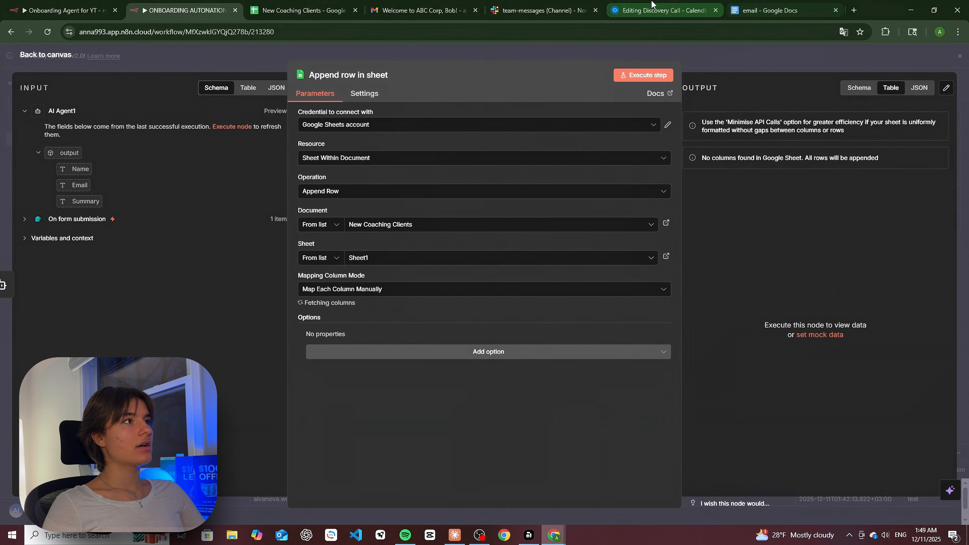
left_click(301, 10)
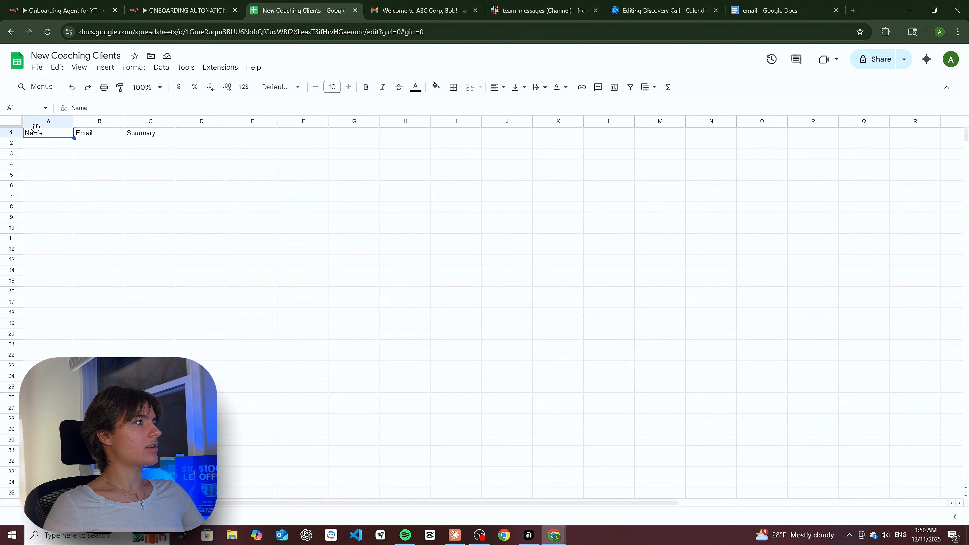
- Check the Email column header in New Coaching Clients, then go back to the append-row step
left_click(88, 135)
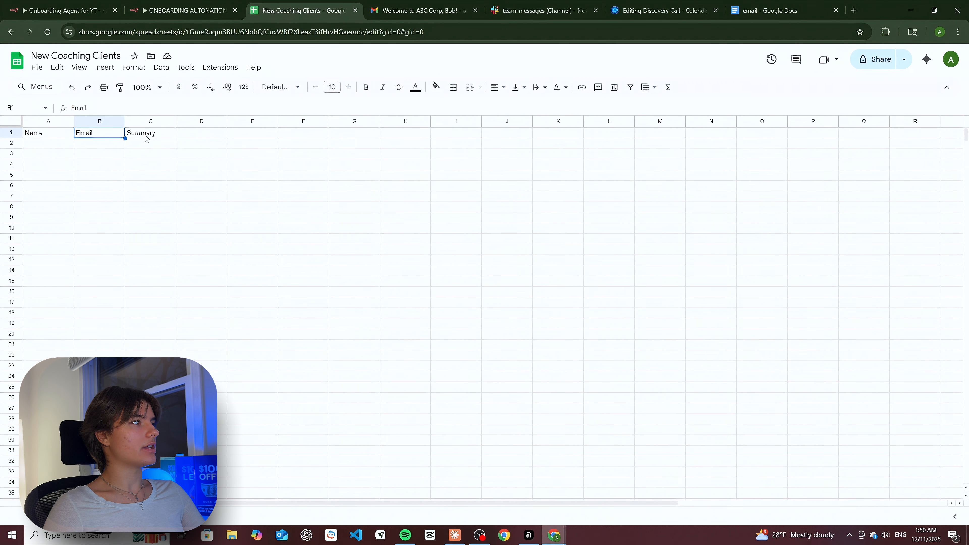
left_click(182, 8)
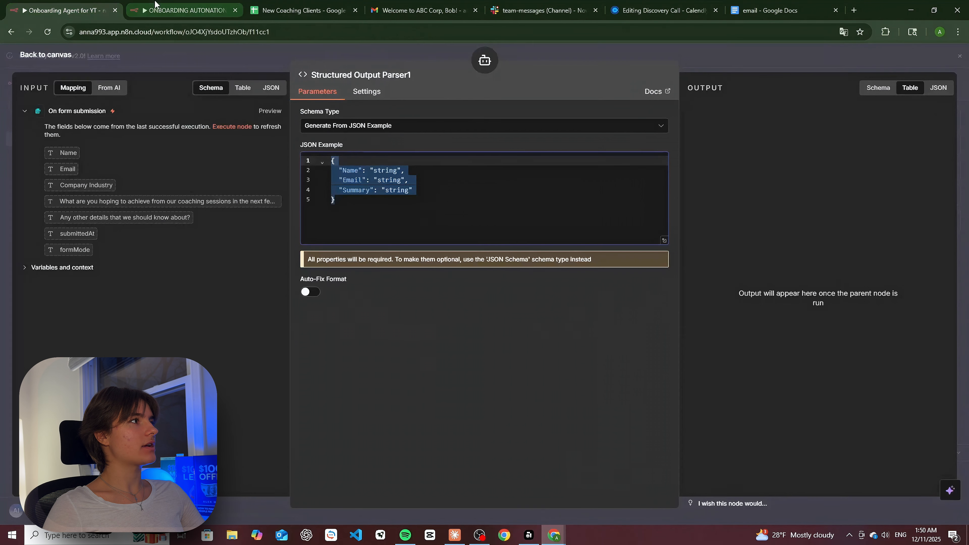
left_click(181, 8)
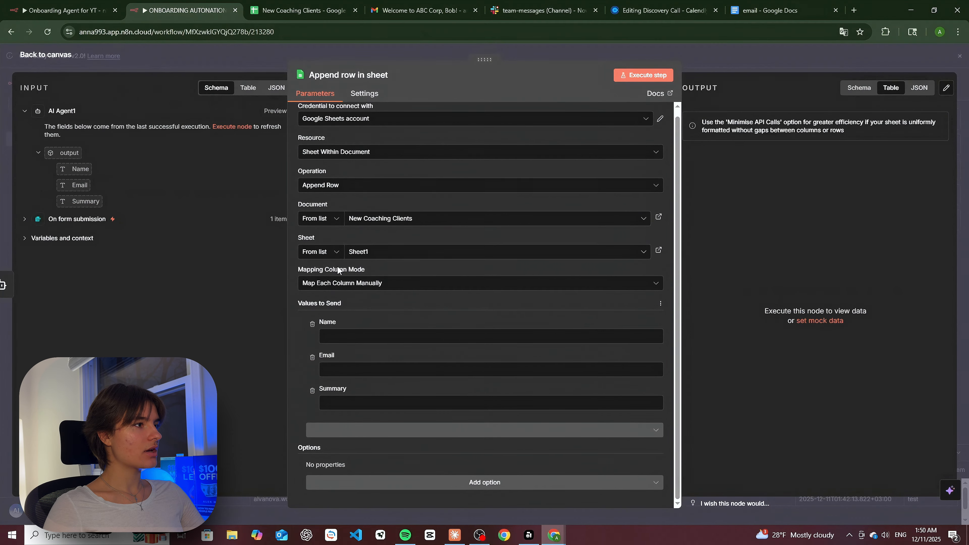
- Map AI Agent1's Name, Email and Summary outputs into the Name, Email and Summary columns
left_click_drag(74, 169, 327, 338)
left_click_drag(75, 185, 336, 376)
left_click_drag(110, 210, 329, 403)
left_click_drag(75, 184, 327, 373)
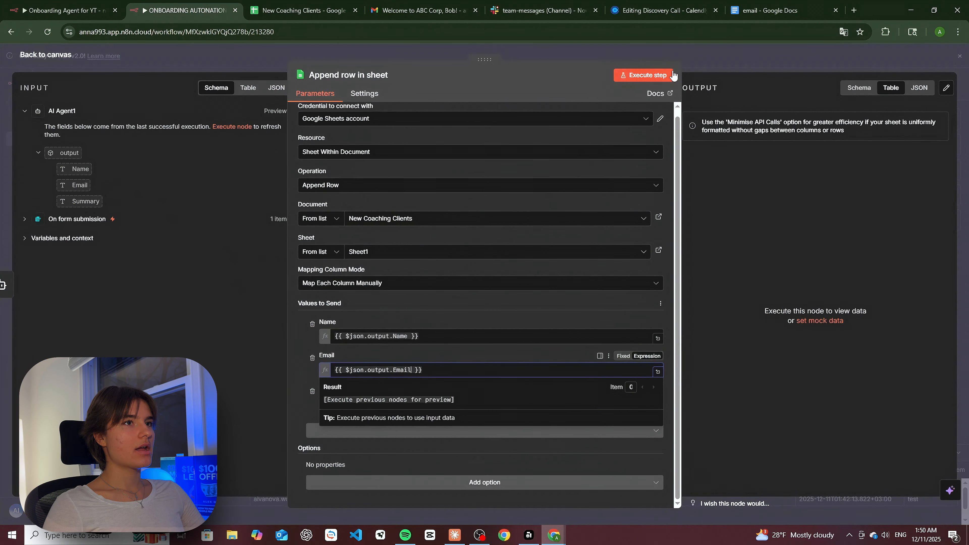
- Execute AI Agent1 to generate the client's name, email and summary
left_click(750, 60)
double_click(674, 294)
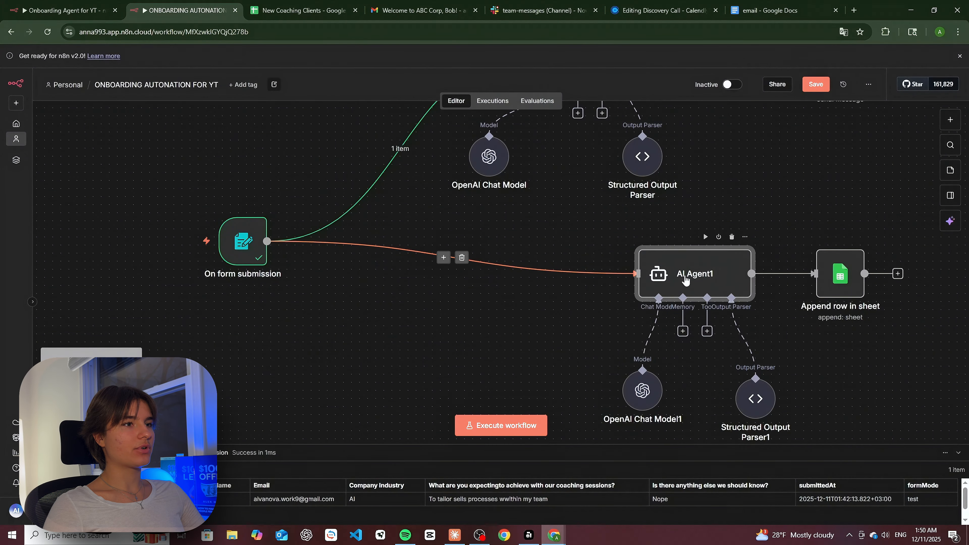
left_click(643, 75)
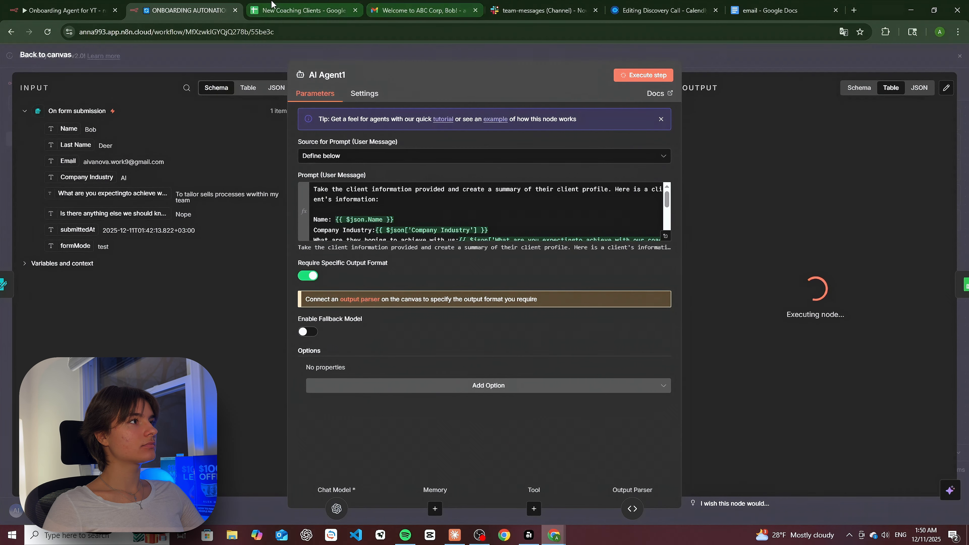
left_click(299, 10)
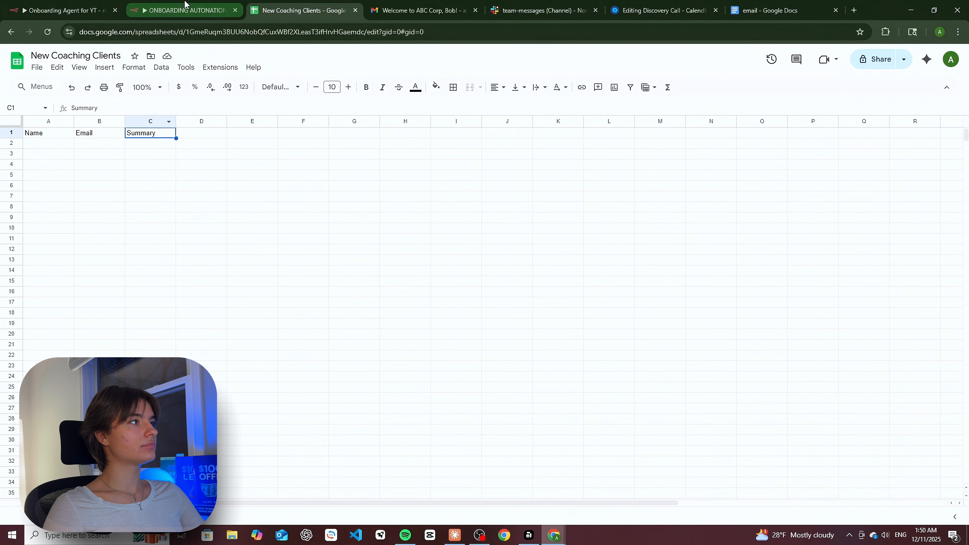
left_click(191, 7)
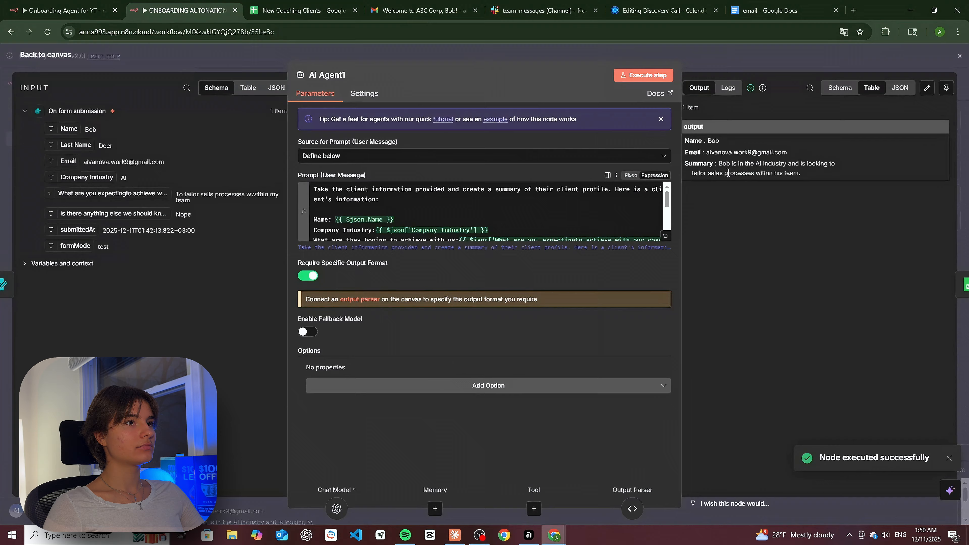
- Execute the Append row in sheet step and view the new row in the spreadsheet
left_click(850, 64)
double_click(842, 283)
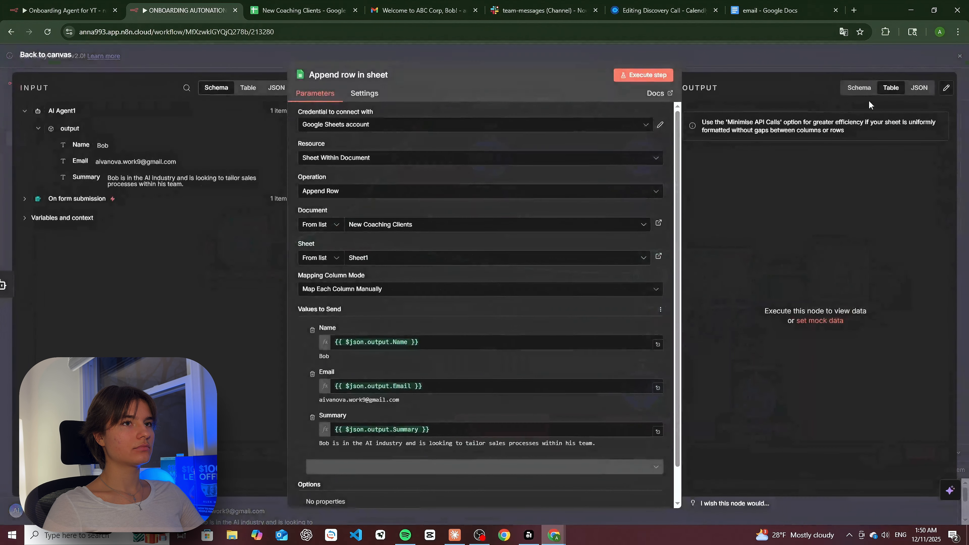
left_click(643, 75)
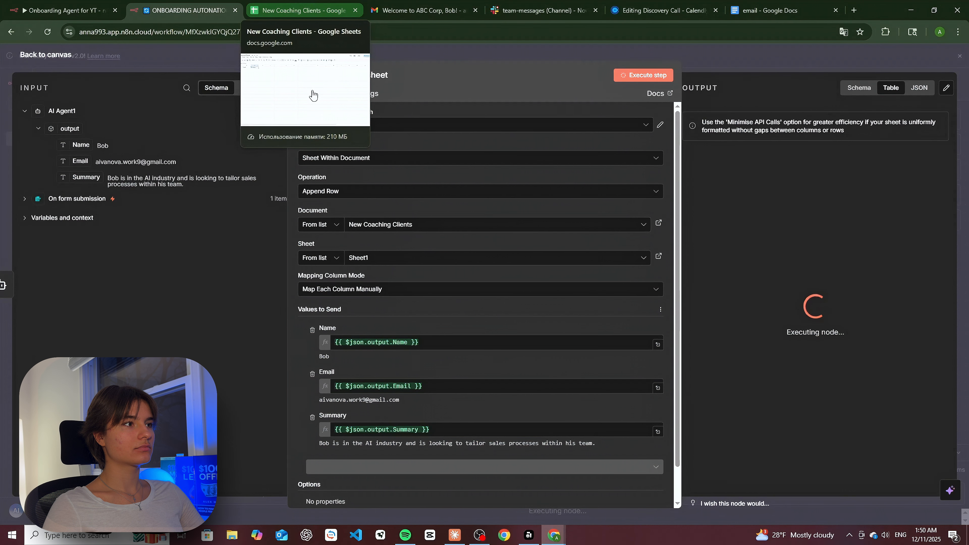
left_click(297, 10)
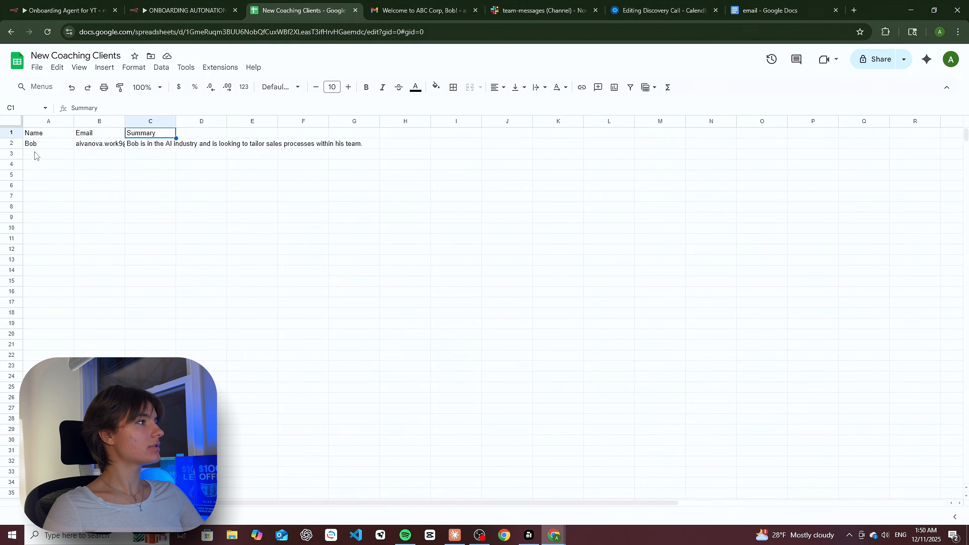
- Widen the Email column B in the sheet, then return to the n8n workflow
left_click_drag(125, 121, 143, 121)
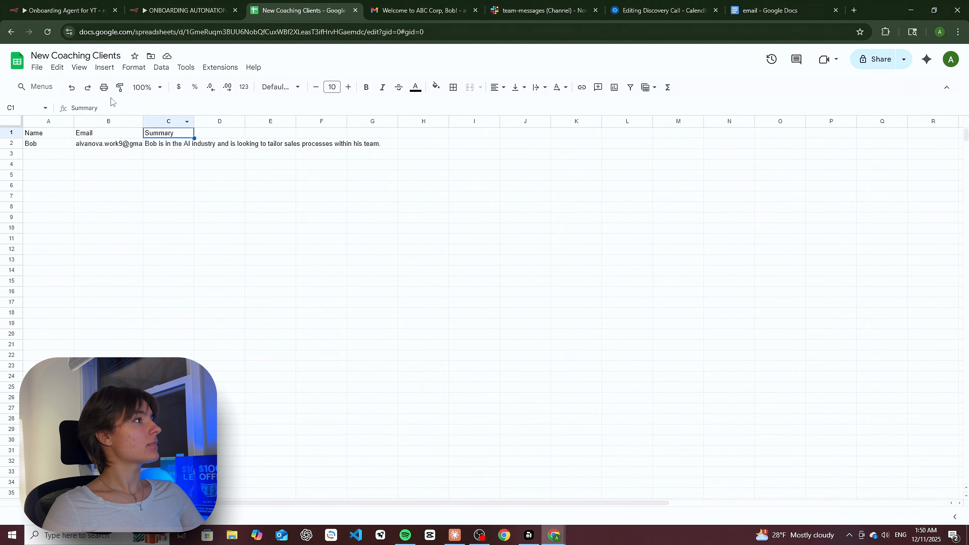
left_click(183, 11)
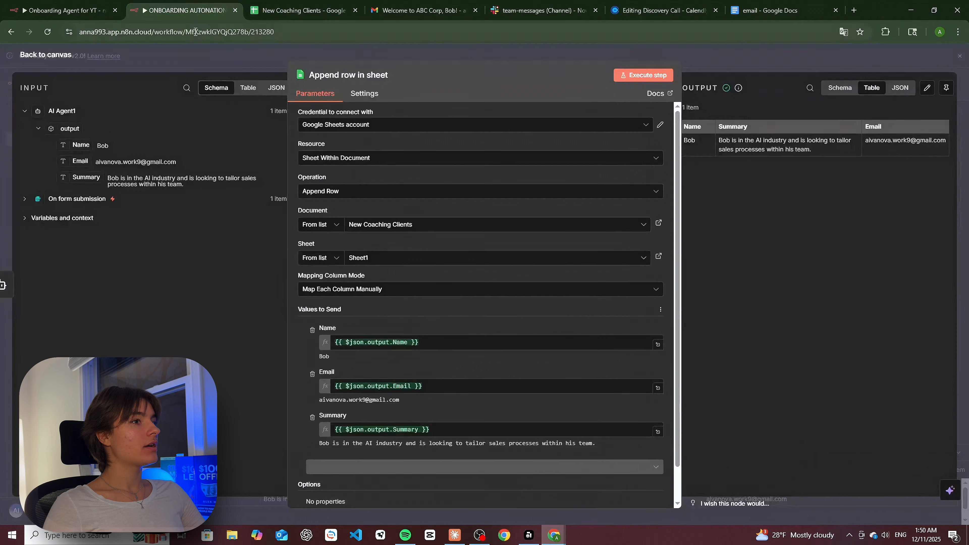
- Close the Append row in sheet step and pan the canvas to show both branches
left_click(958, 57)
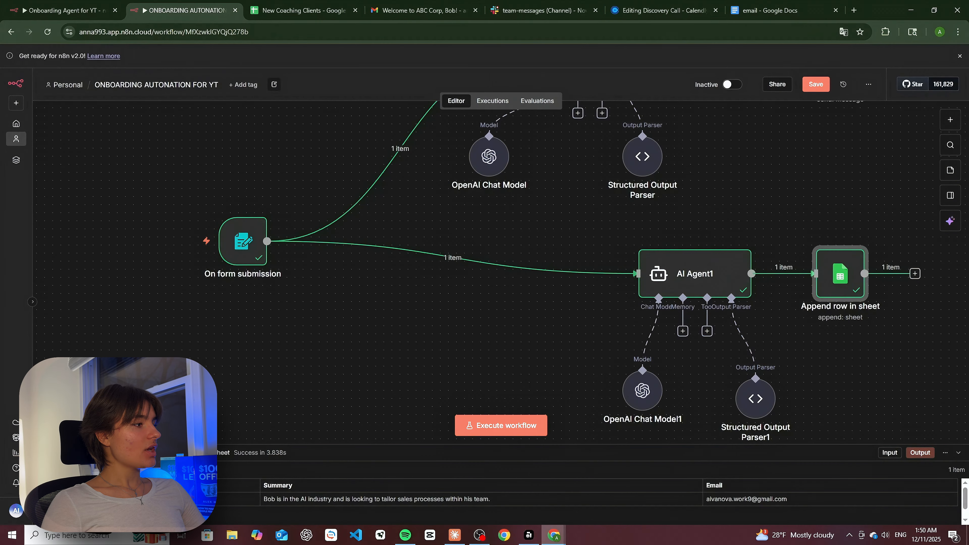
scroll(469, 367, "down", 2)
left_click_drag(492, 365, 369, 341)
left_click_drag(619, 351, 570, 355)
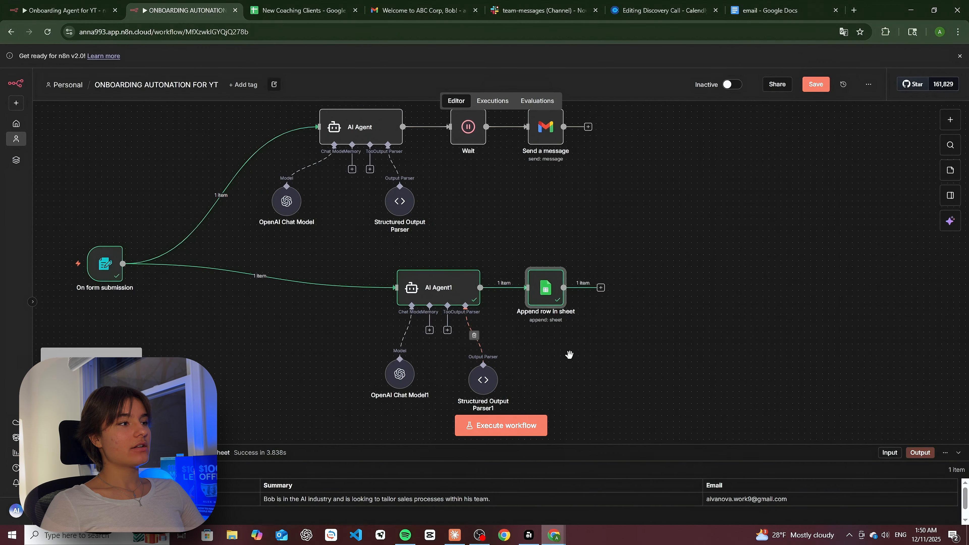
scroll(608, 359, "up", 2)
scroll(610, 323, "down", 1)
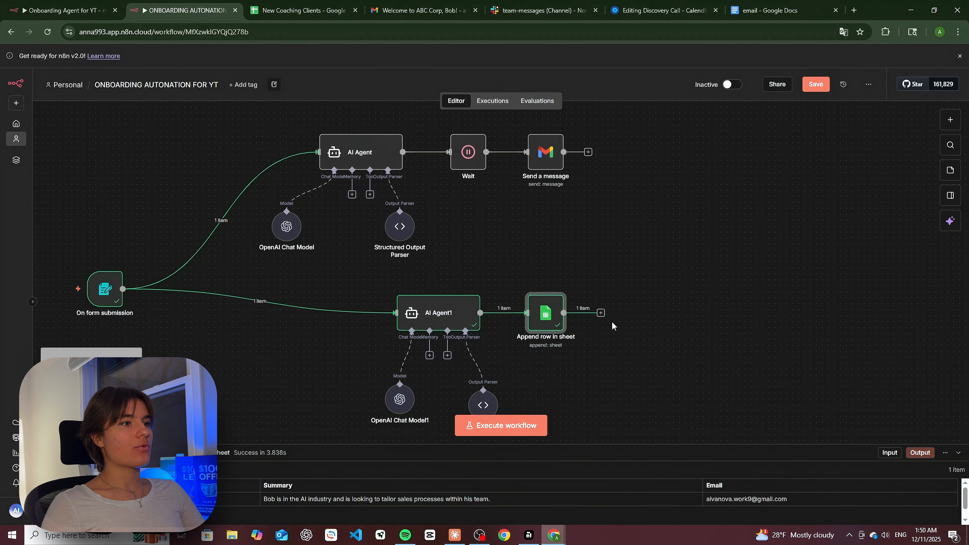
- Search for Slack in a new step after Append row in sheet and browse its actions
left_click(601, 313)
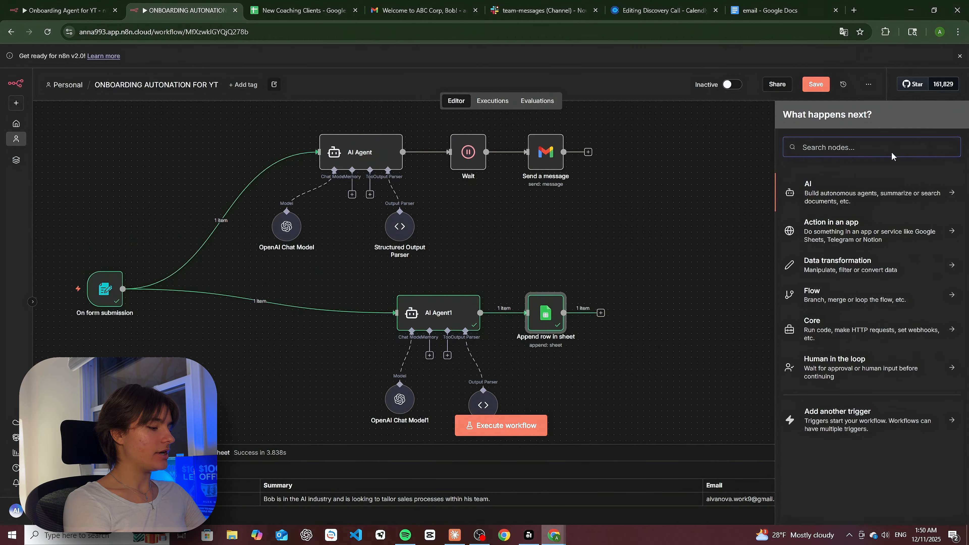
type("Slack")
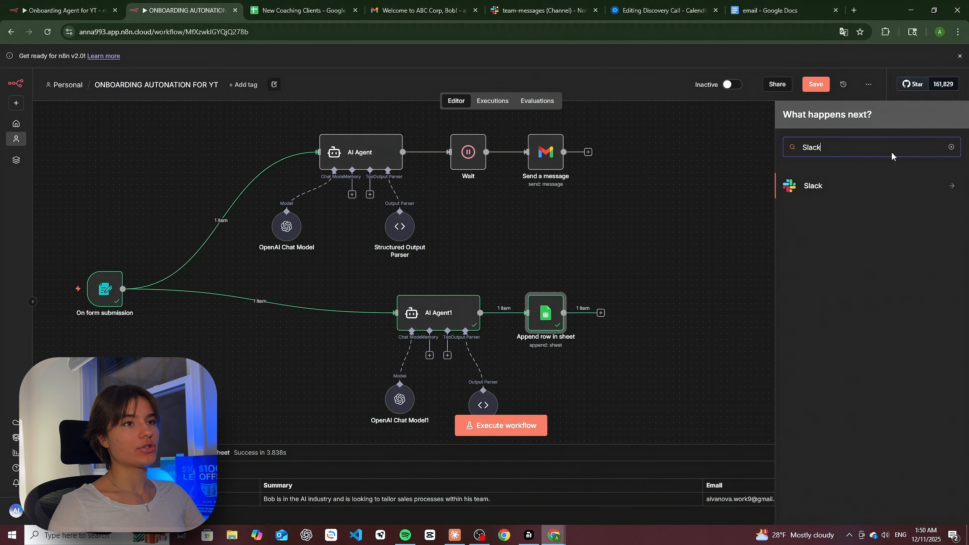
left_click(846, 199)
scroll(870, 326, "down", 3)
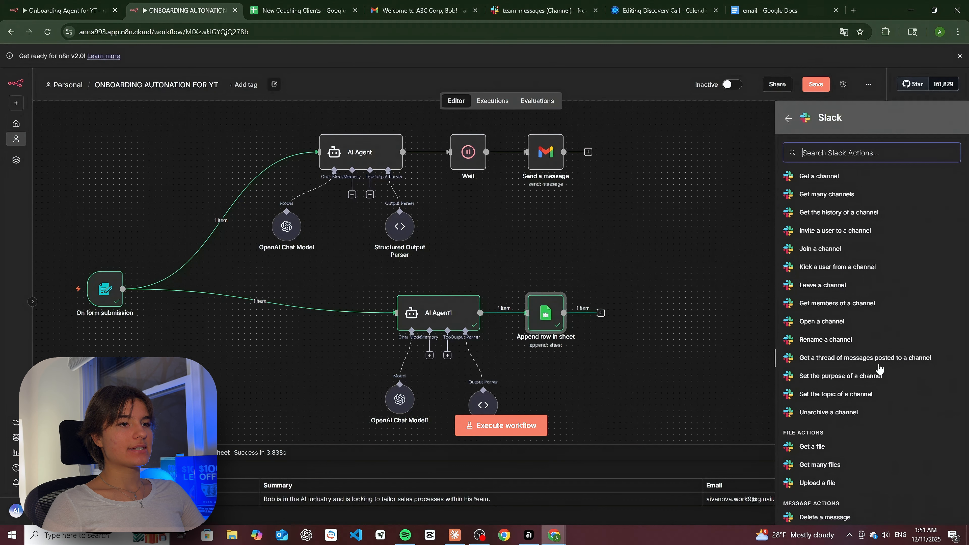
scroll(846, 326, "down", 4)
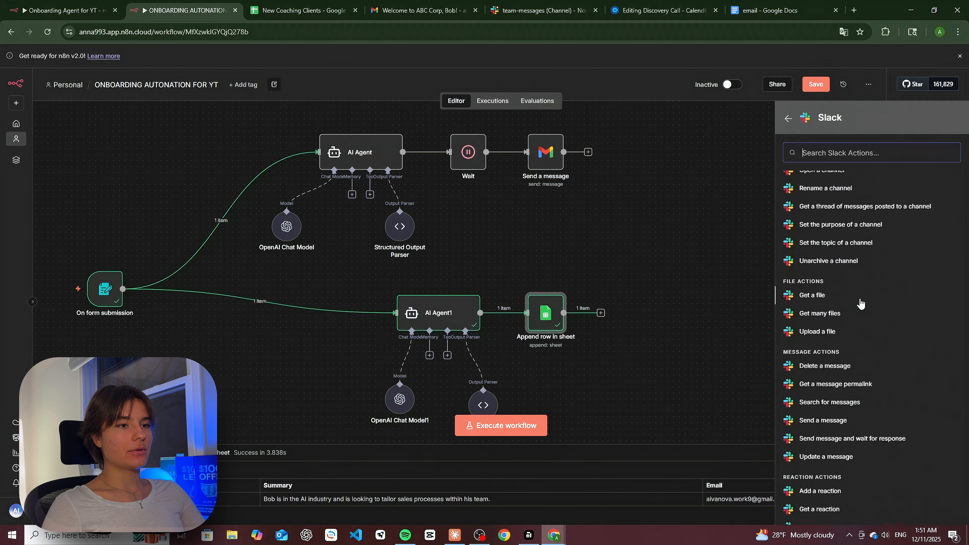
- Add a Slack 'Send a message' step to channel team-messages announcing the new client, ending 'check it out:'
left_click(824, 420)
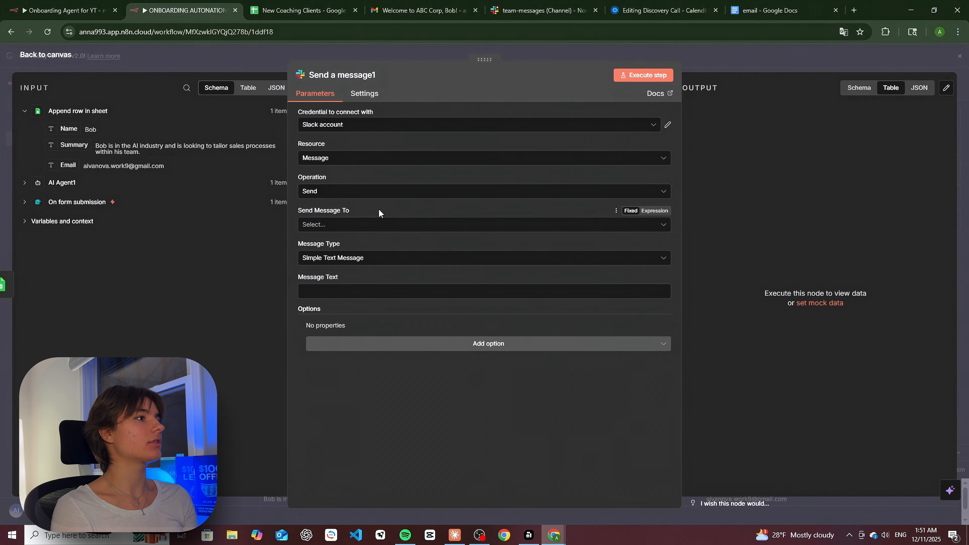
left_click(335, 226)
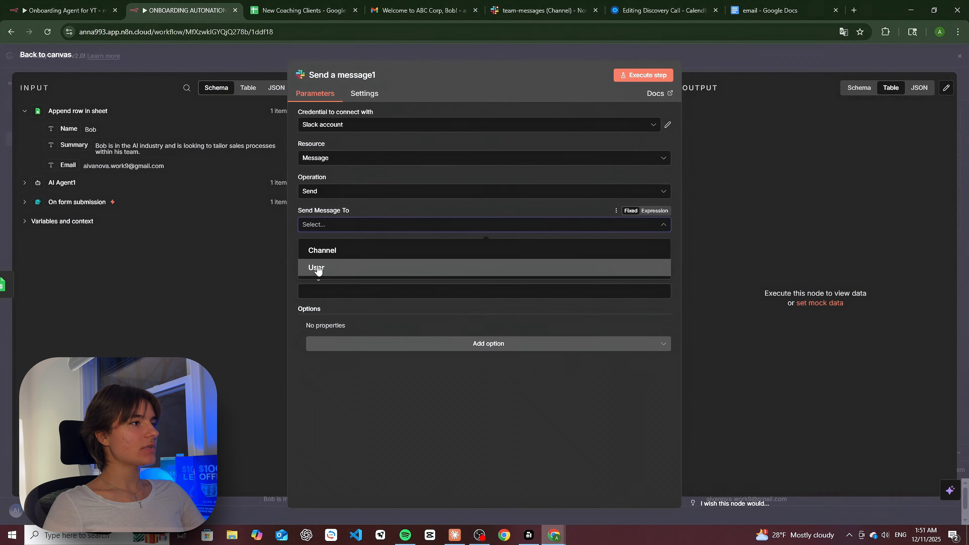
left_click(328, 251)
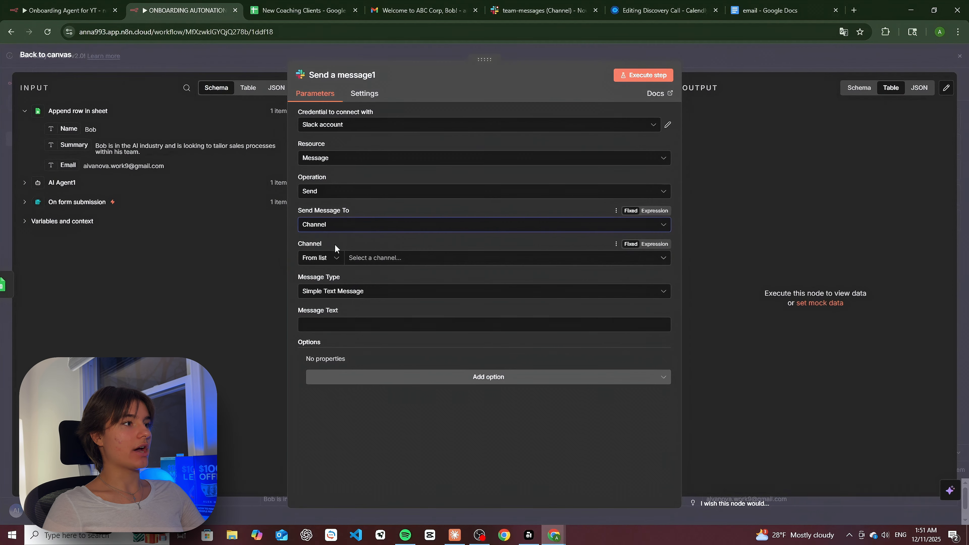
left_click(366, 259)
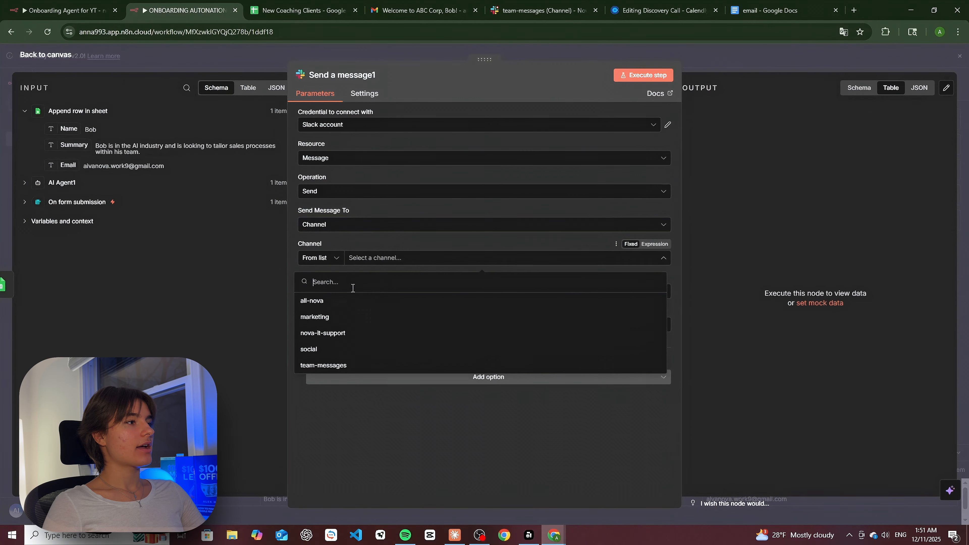
left_click(341, 367)
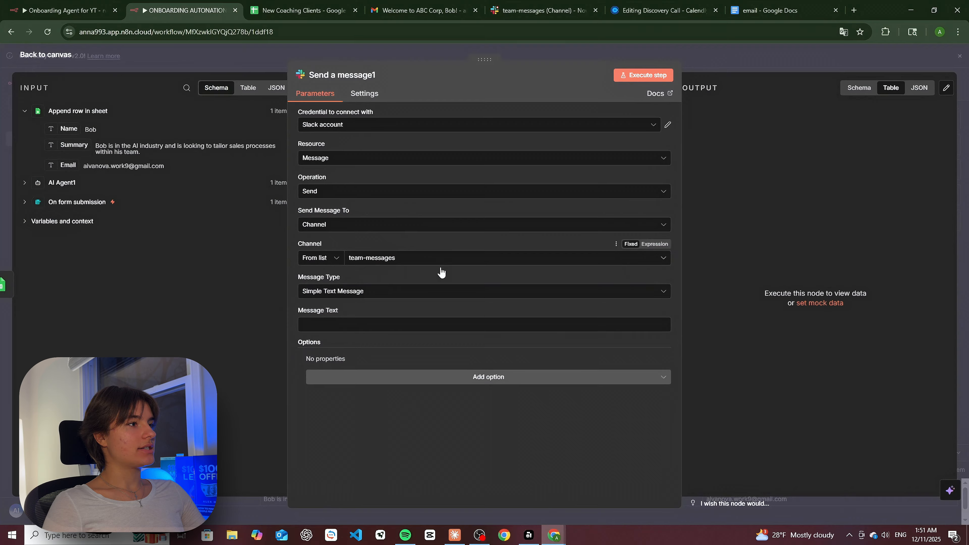
left_click(338, 324)
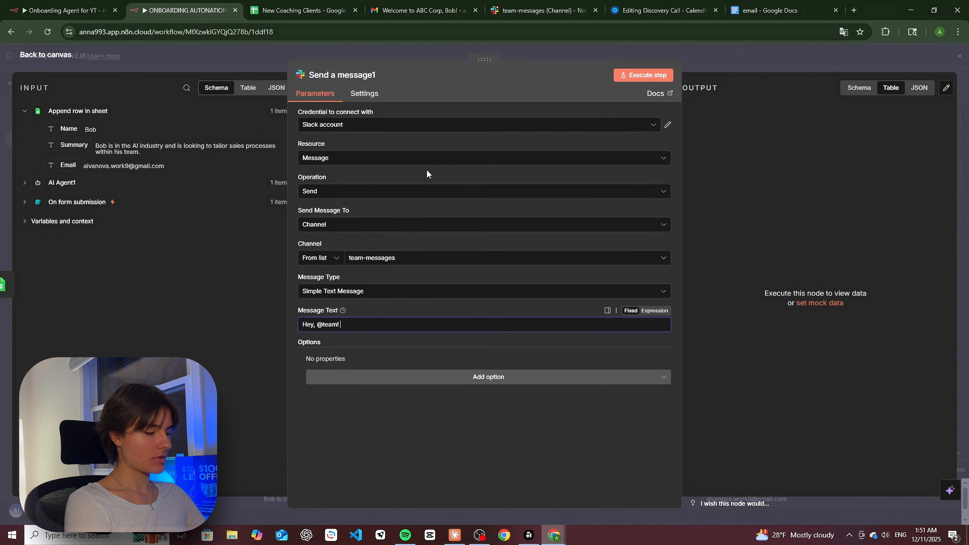
type("cli")
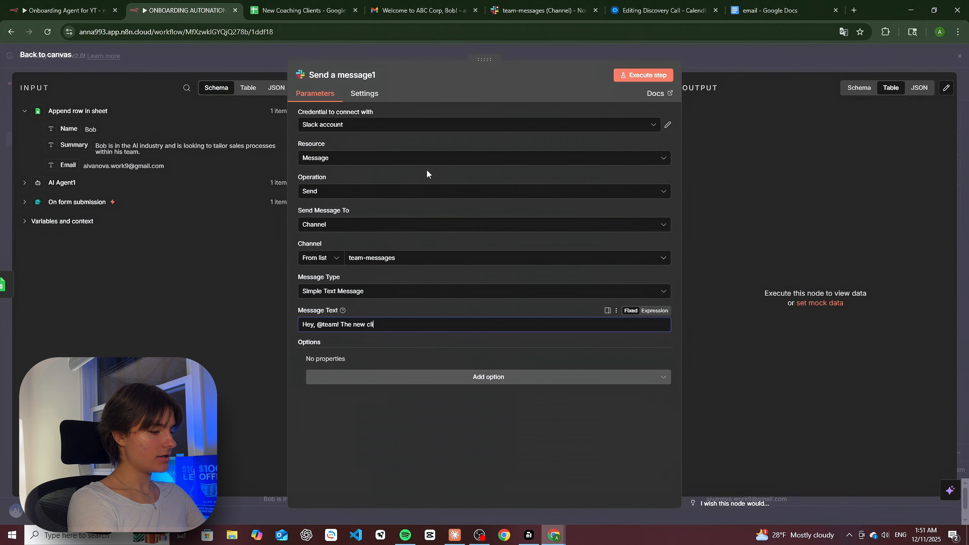
type("ent c")
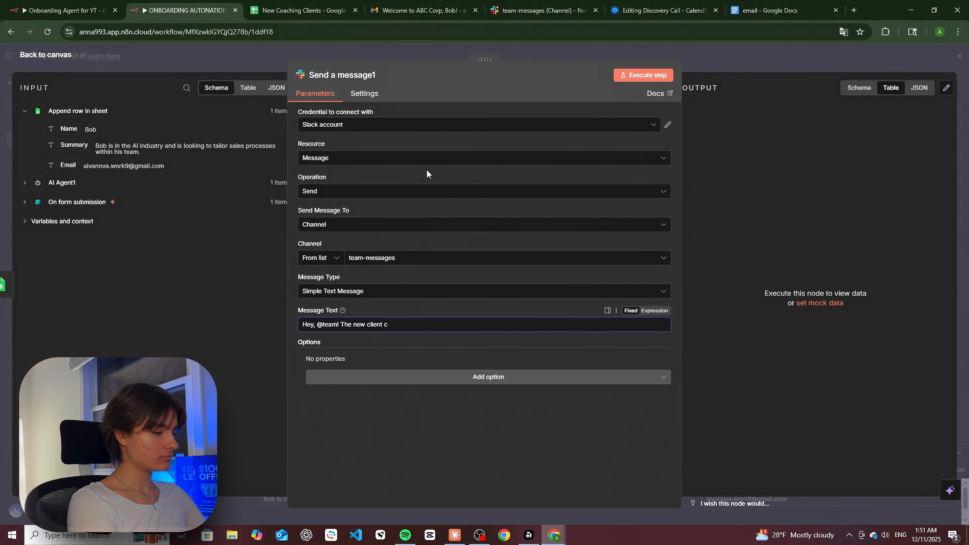
key("BackSpace")
type("has been adde")
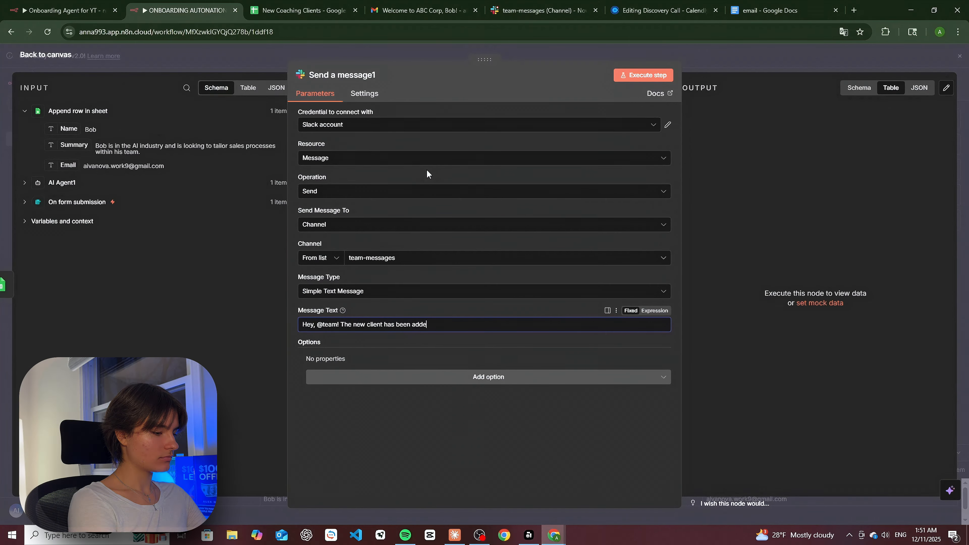
type("d, check i")
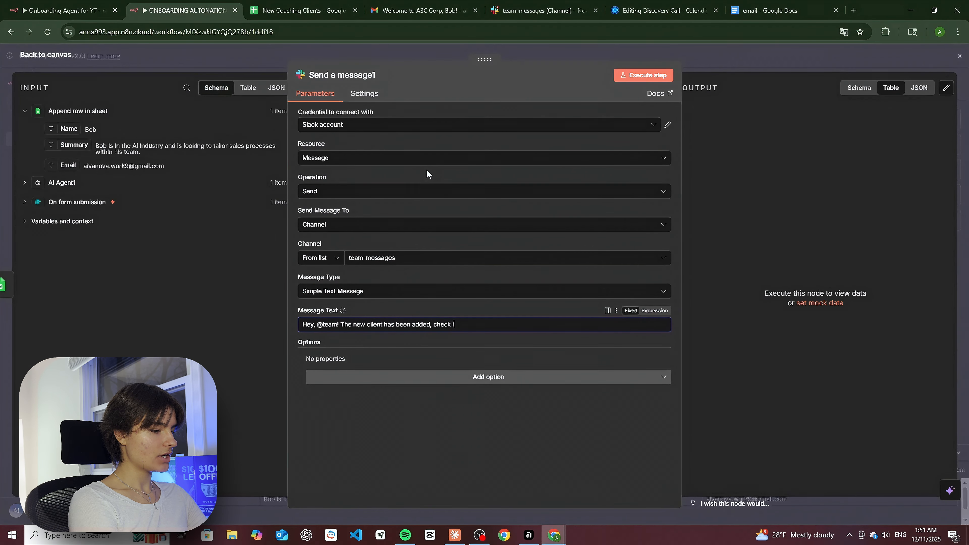
type("t out:")
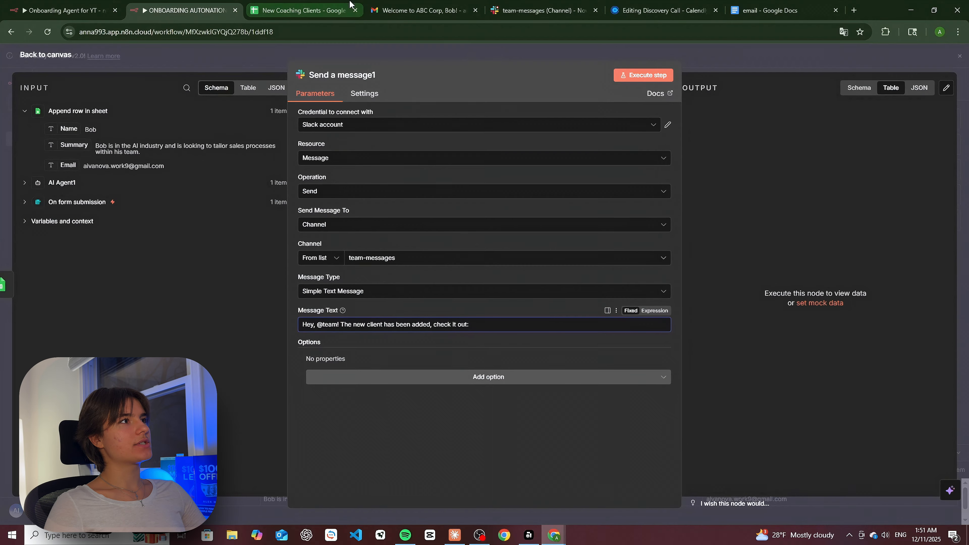
- Copy the New Coaching Clients sheet link and set its General access to Anyone with the link
left_click(302, 10)
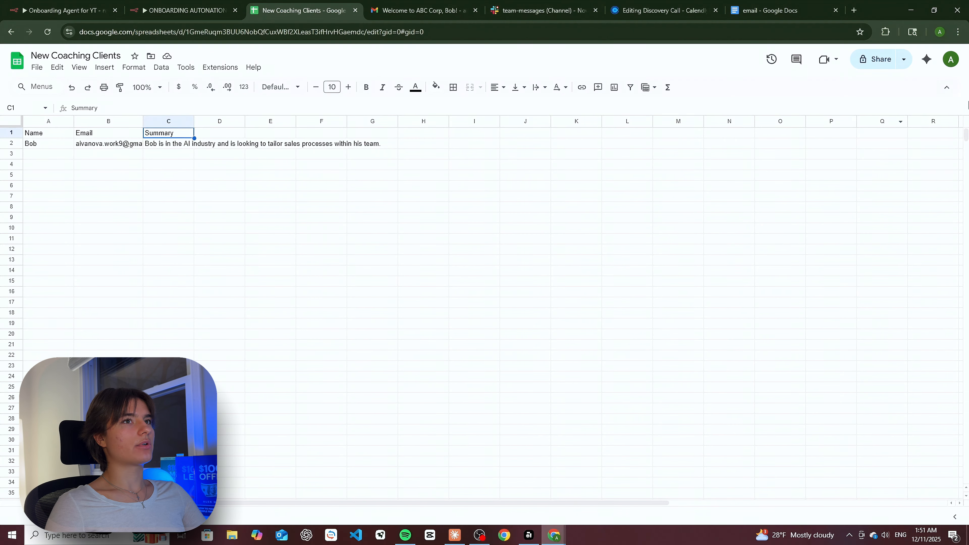
left_click(904, 59)
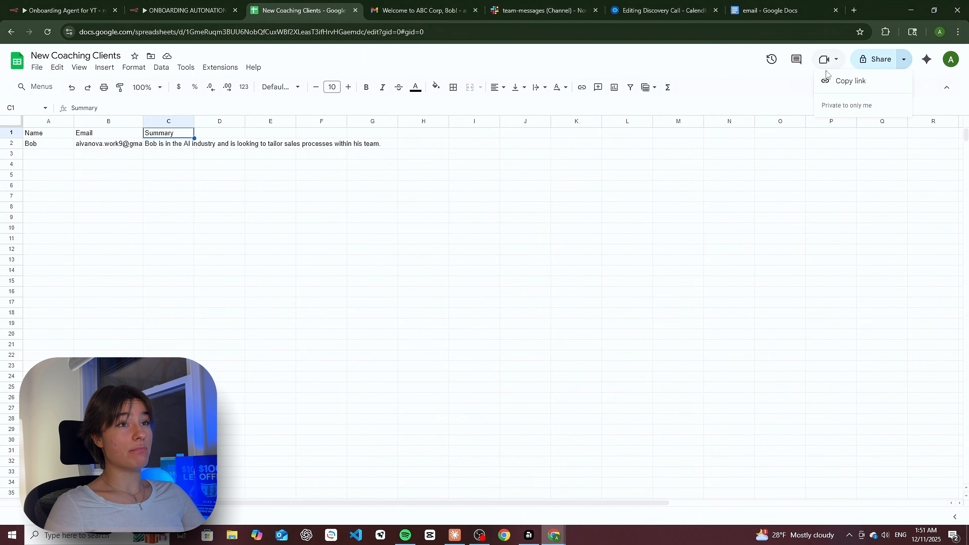
left_click(851, 81)
left_click(878, 61)
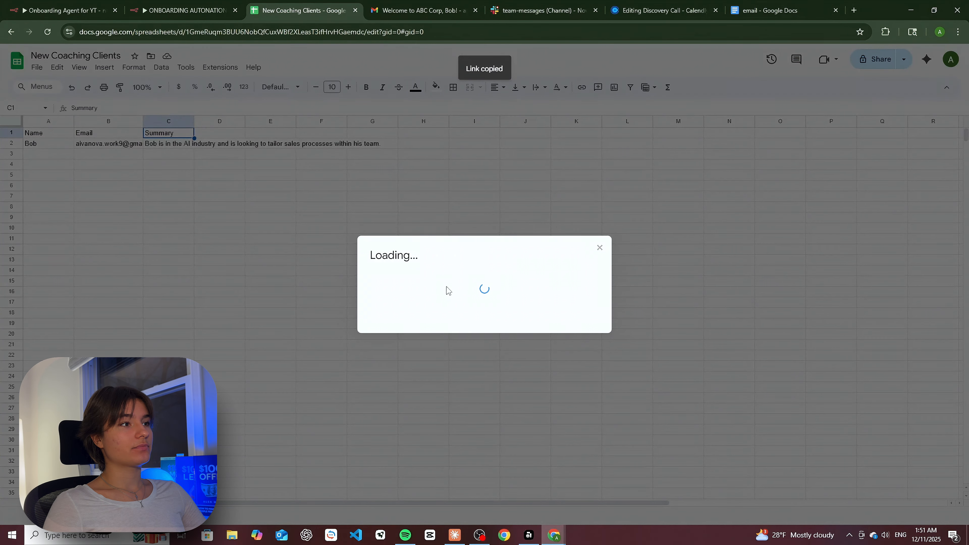
left_click(416, 327)
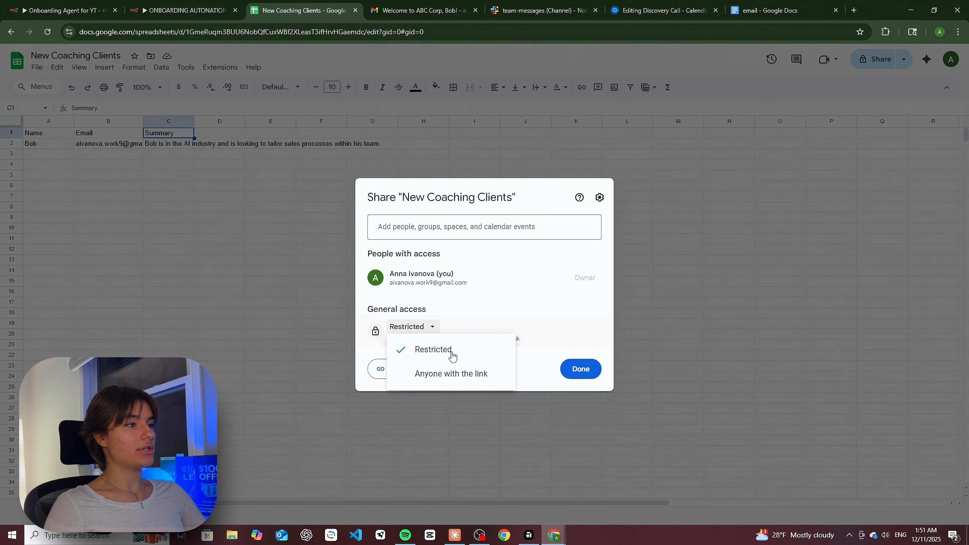
left_click(448, 384)
left_click(586, 371)
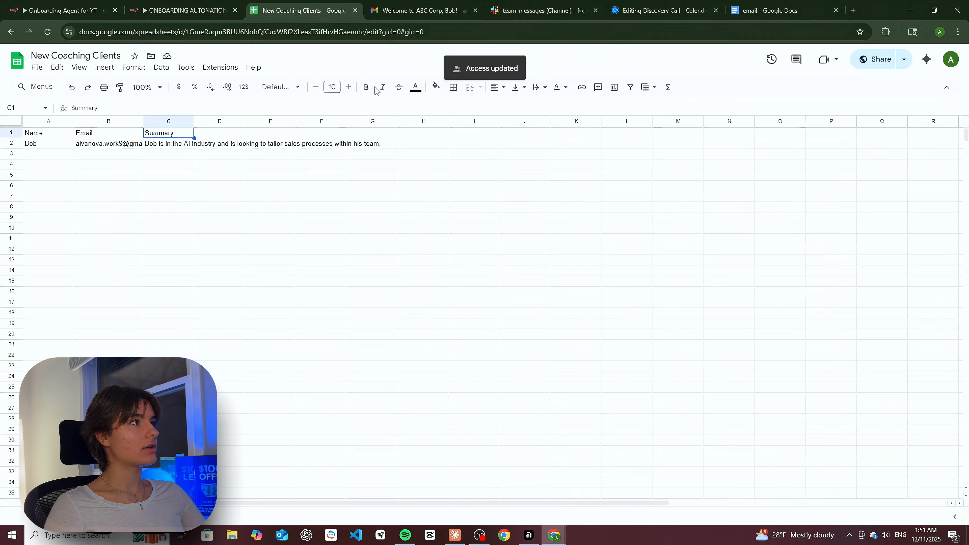
- Paste the sheet link into the Slack message, execute the step, and check team-messages in Slack
left_click(188, 8)
key("ctrl+v")
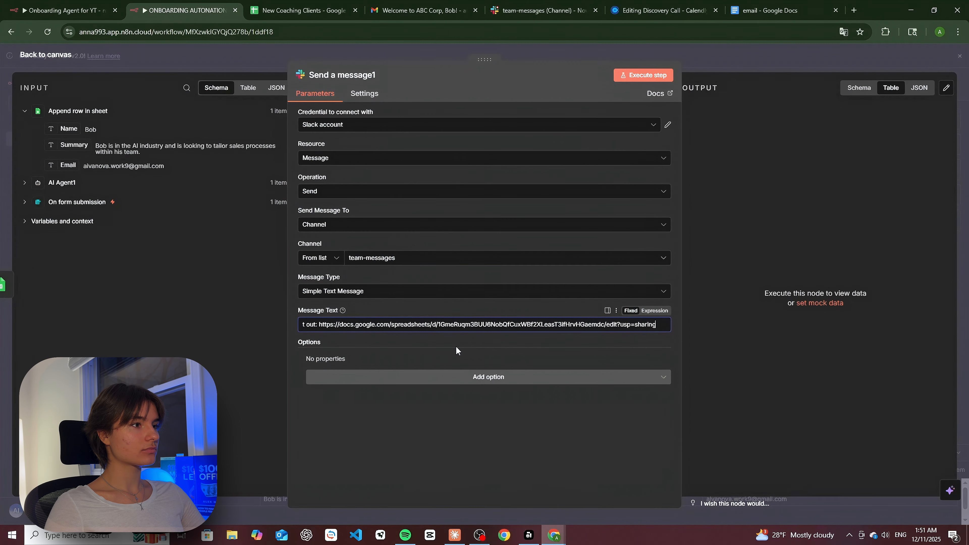
left_click(656, 76)
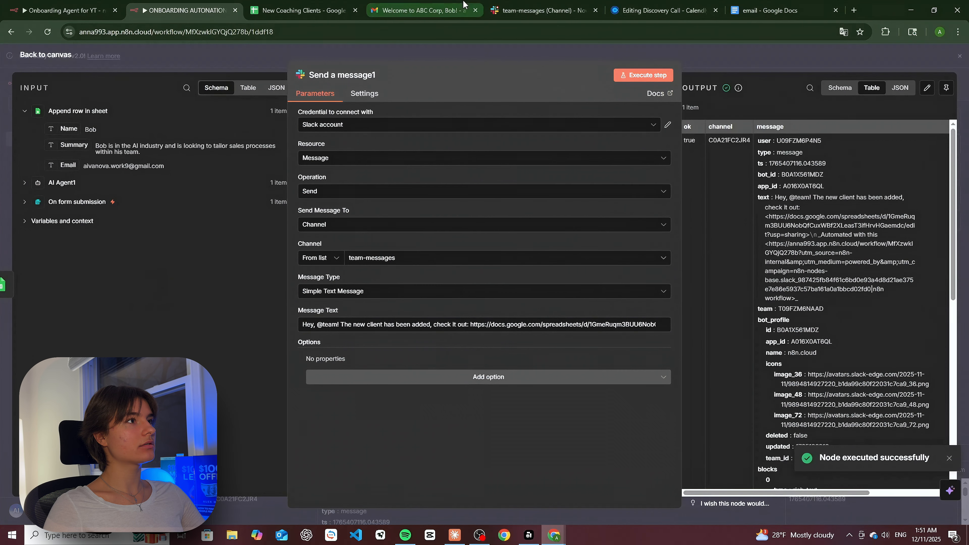
left_click(431, 4)
key("ctrl+Tab")
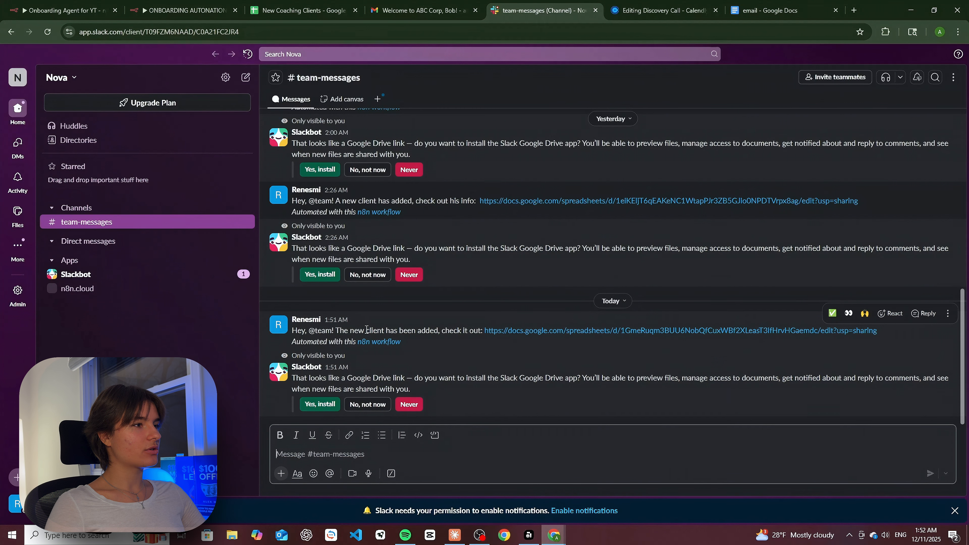
- Open the shared sheet link from the Slack post, then go back to the n8n canvas
left_click(601, 331)
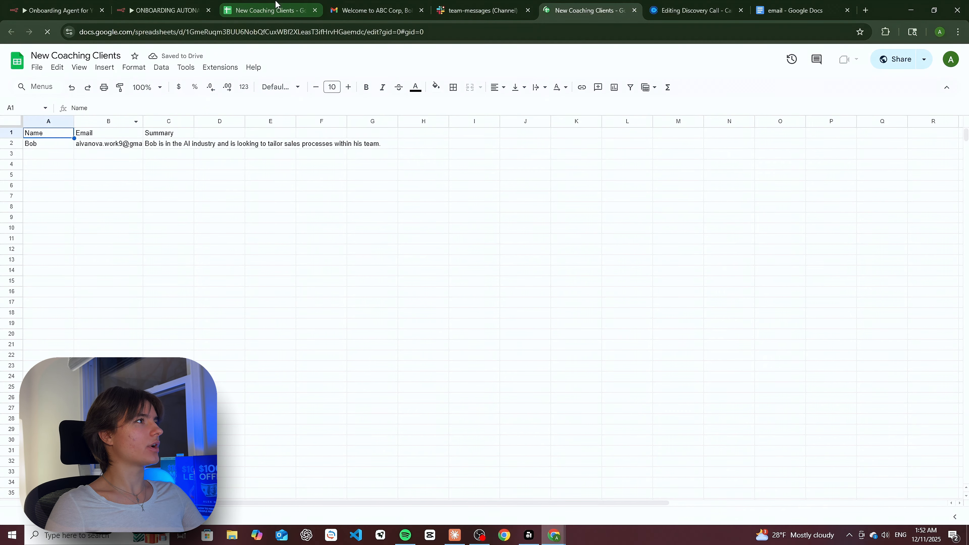
left_click(164, 10)
left_click(965, 152)
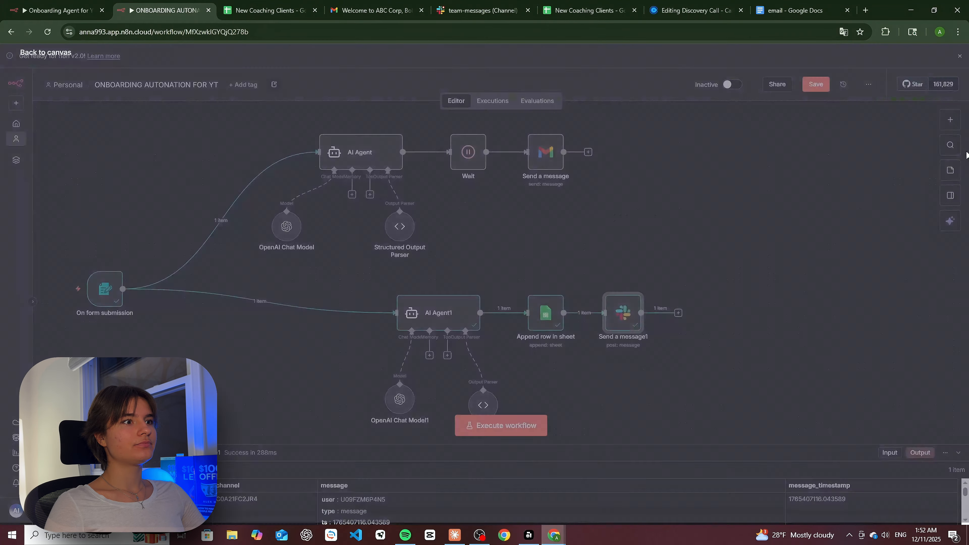
scroll(445, 378, "down", 2)
scroll(456, 325, "up", 3)
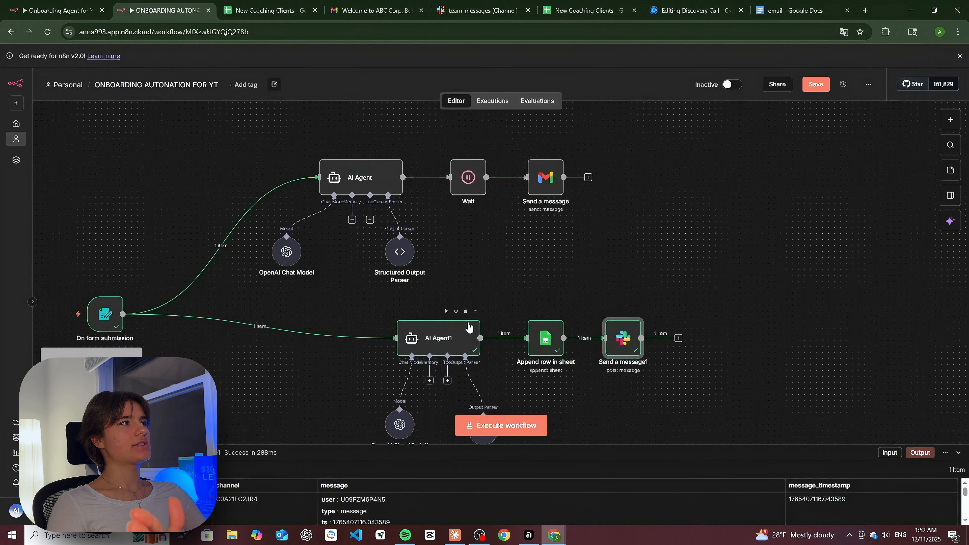